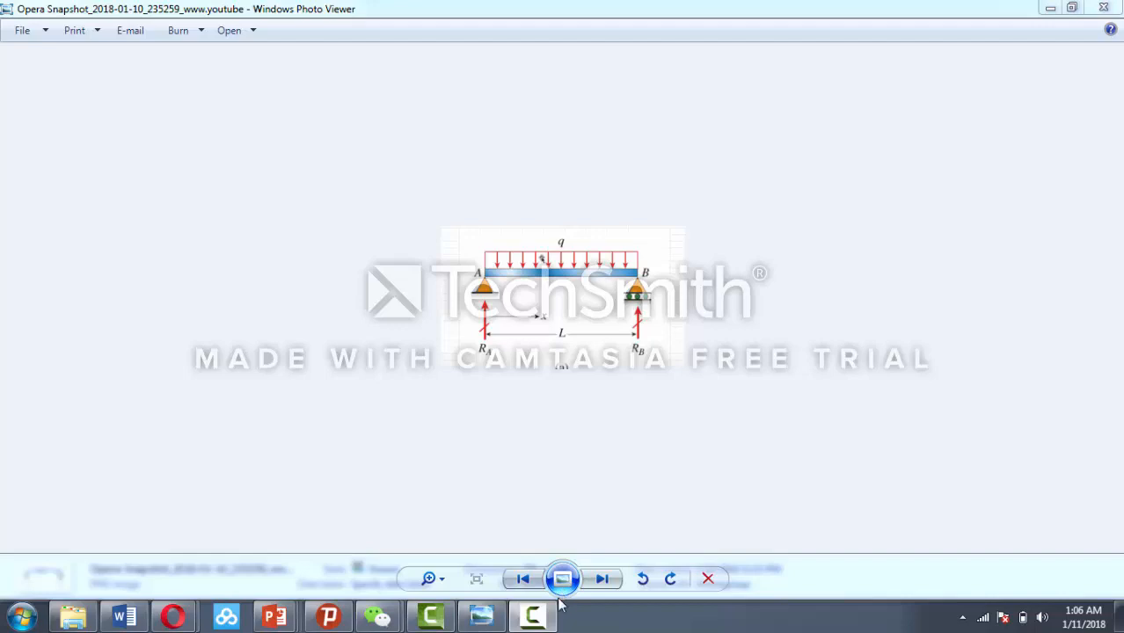
# Step: Launch Workbench 16.0 as administrator and dismiss the Getting Started message
pyautogui.click(6, 622)
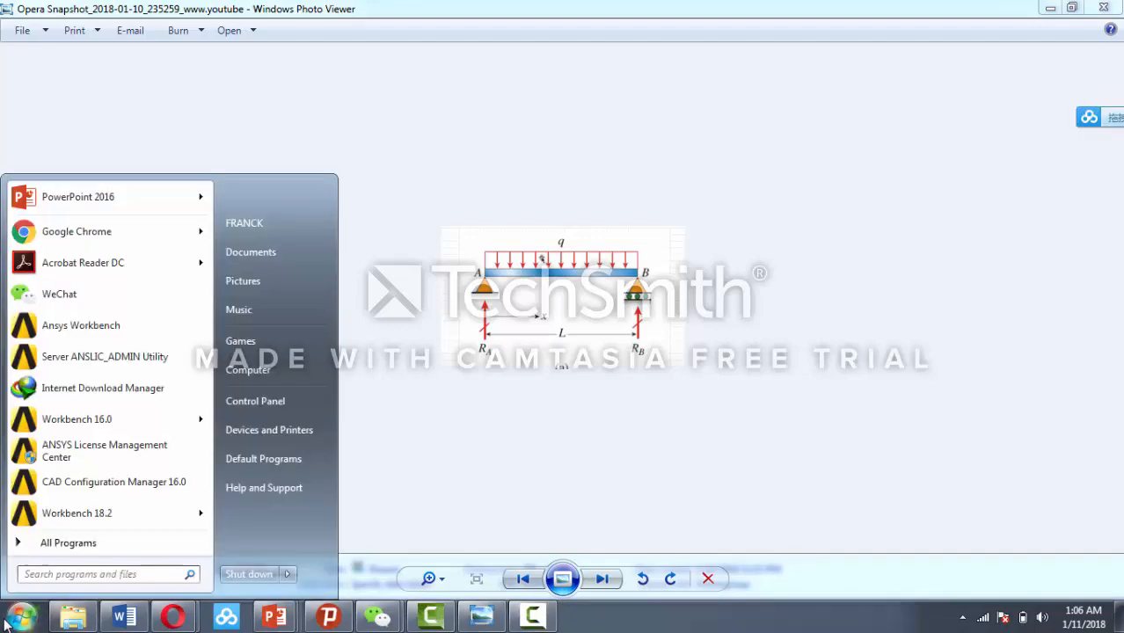
pyautogui.click(63, 545)
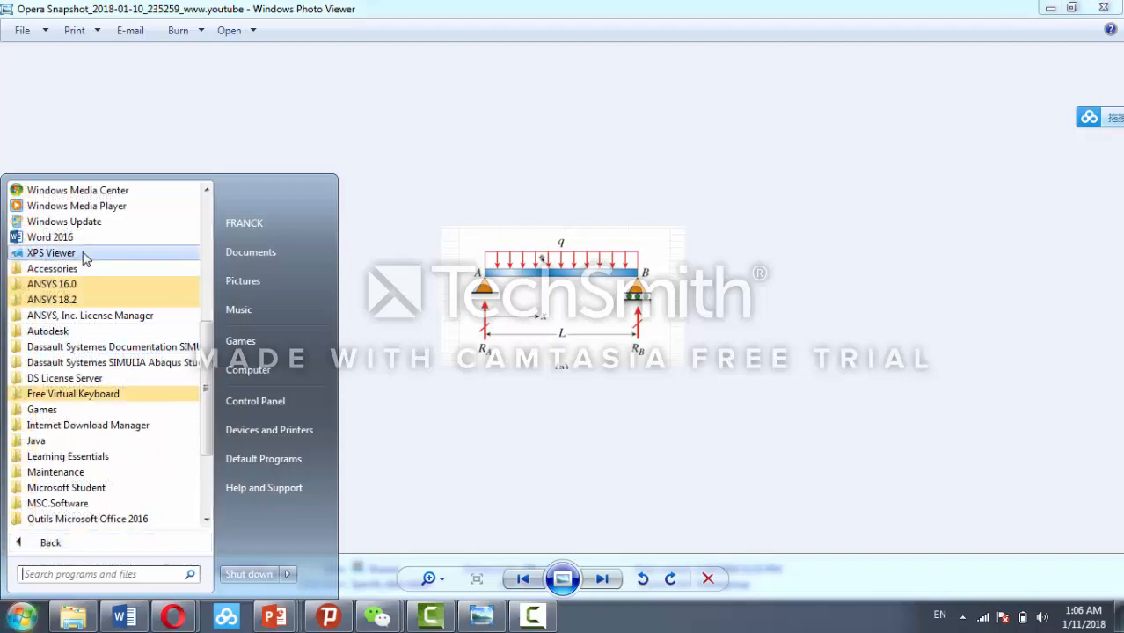
pyautogui.click(84, 284)
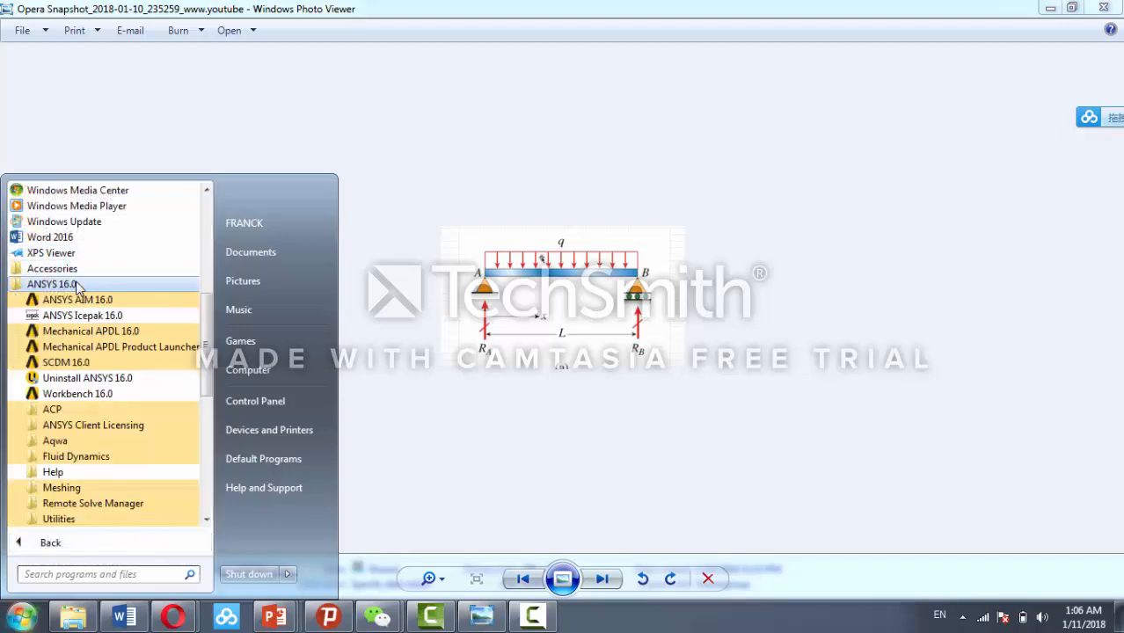
pyautogui.rightClick(82, 394)
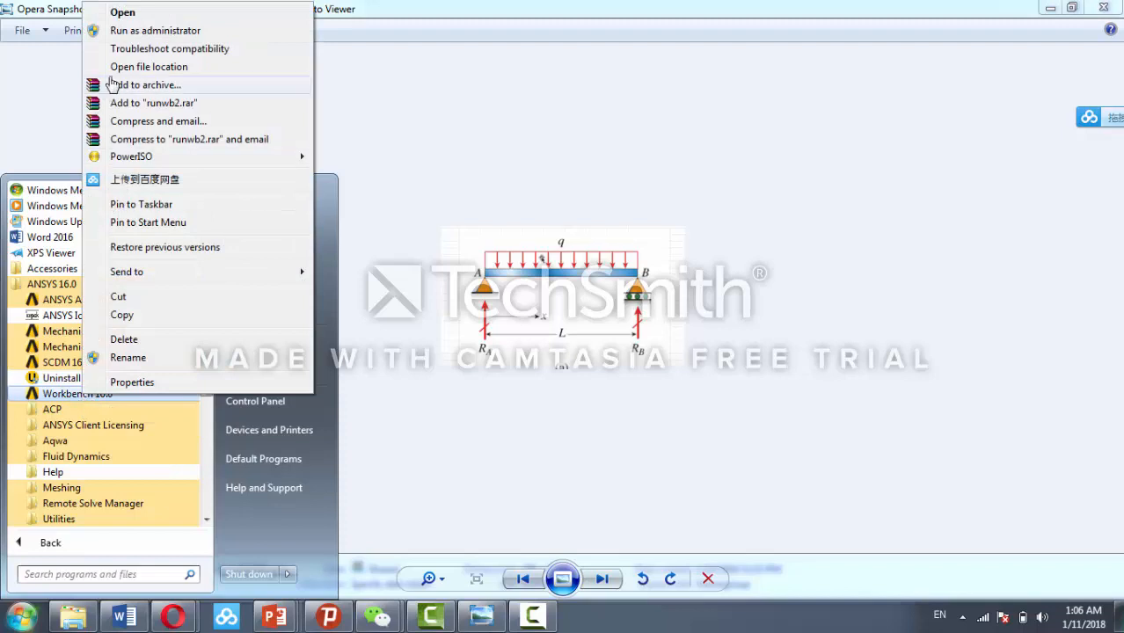
pyautogui.click(133, 33)
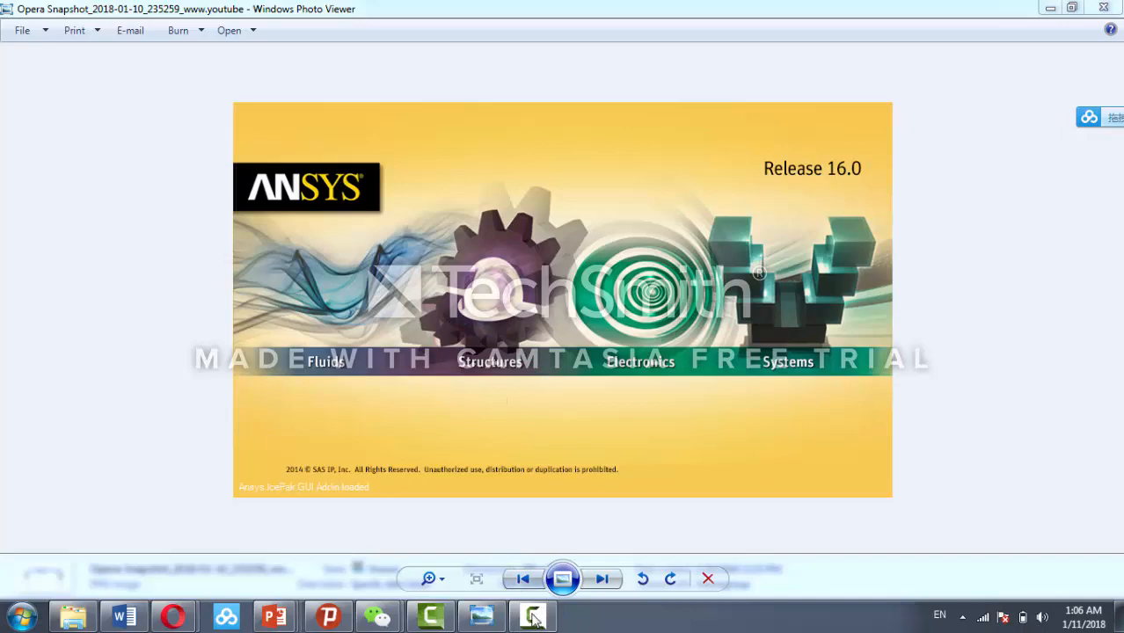
pyautogui.click(532, 619)
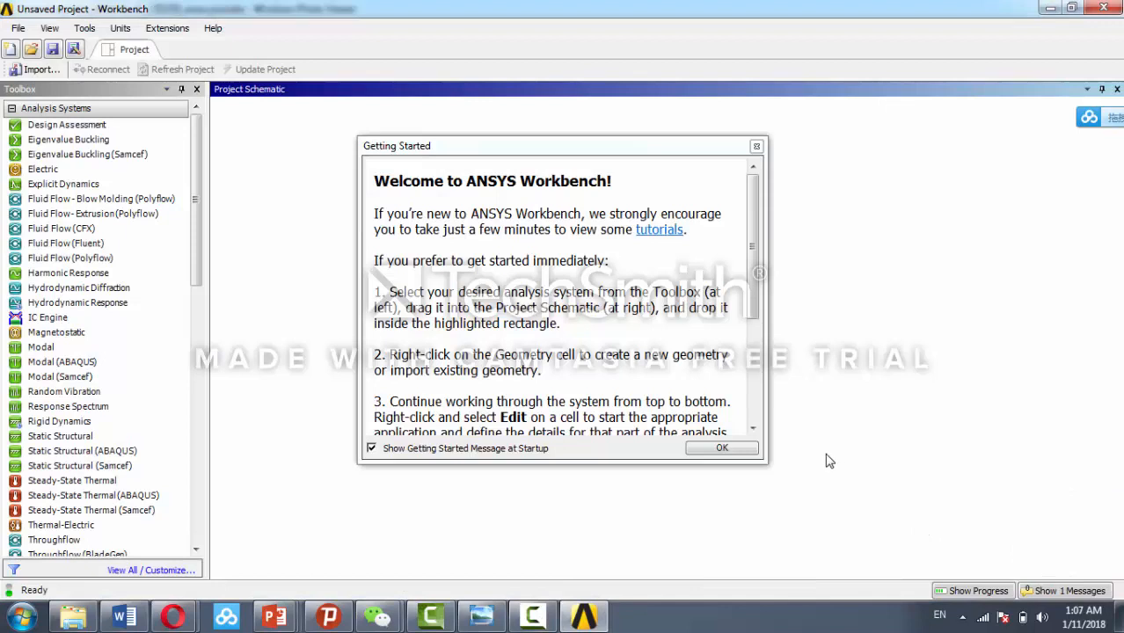
pyautogui.click(755, 147)
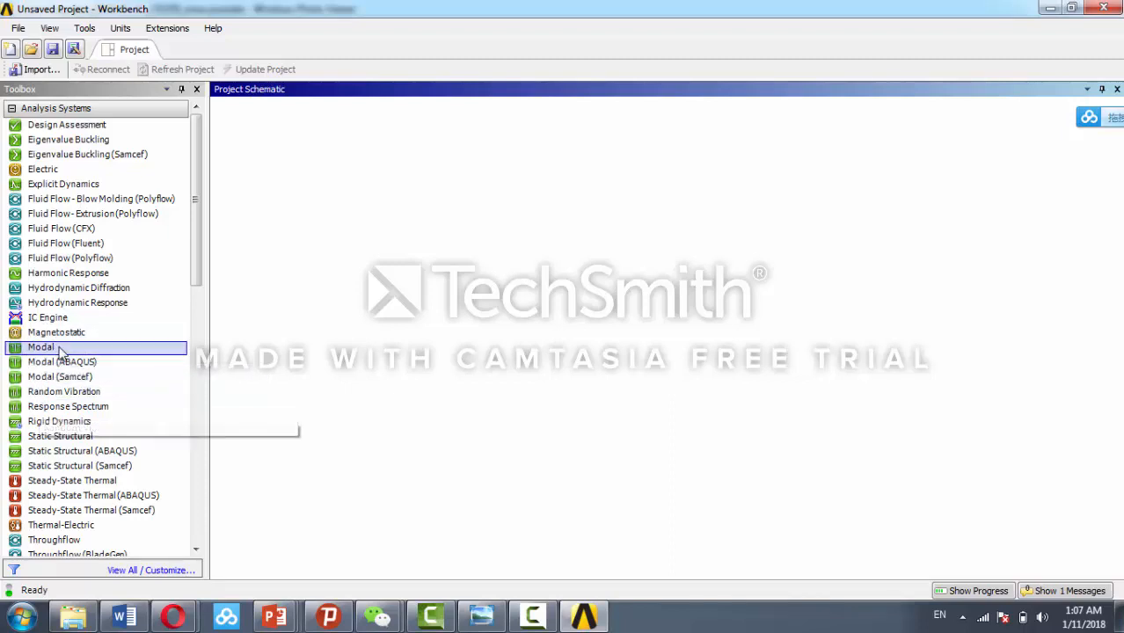
# Step: Add a Static Structural system to the project schematic and open its Engineering Data
pyautogui.doubleClick(66, 443)
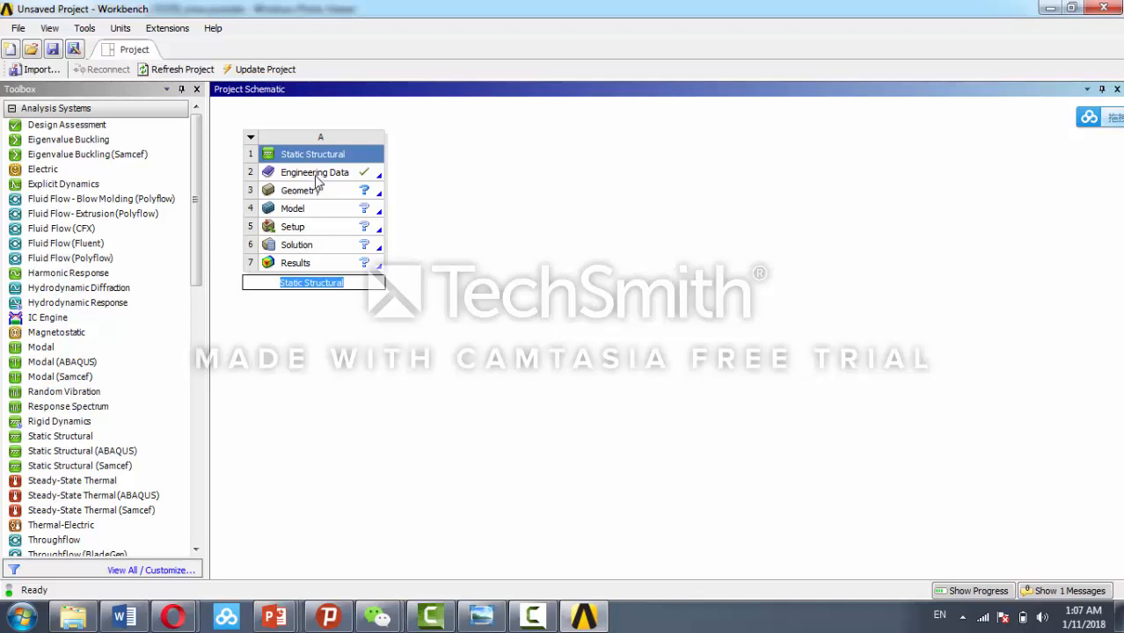
pyautogui.doubleClick(316, 175)
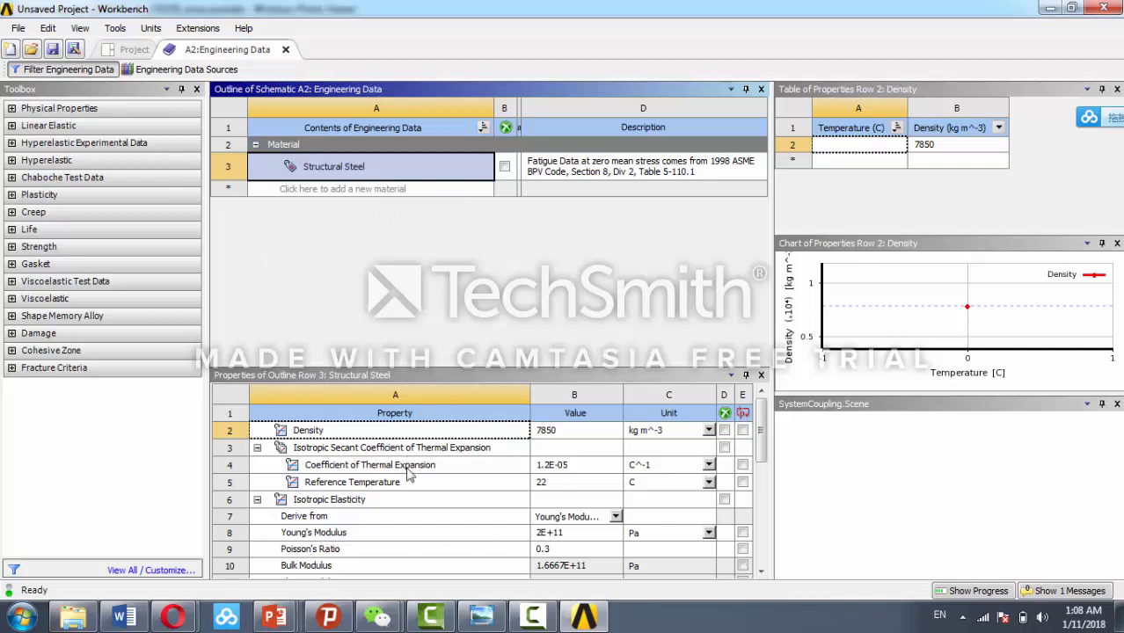
# Step: Change the Young's Modulus unit of Structural Steel to MPa and set its value to 2.1E+05
pyautogui.click(708, 534)
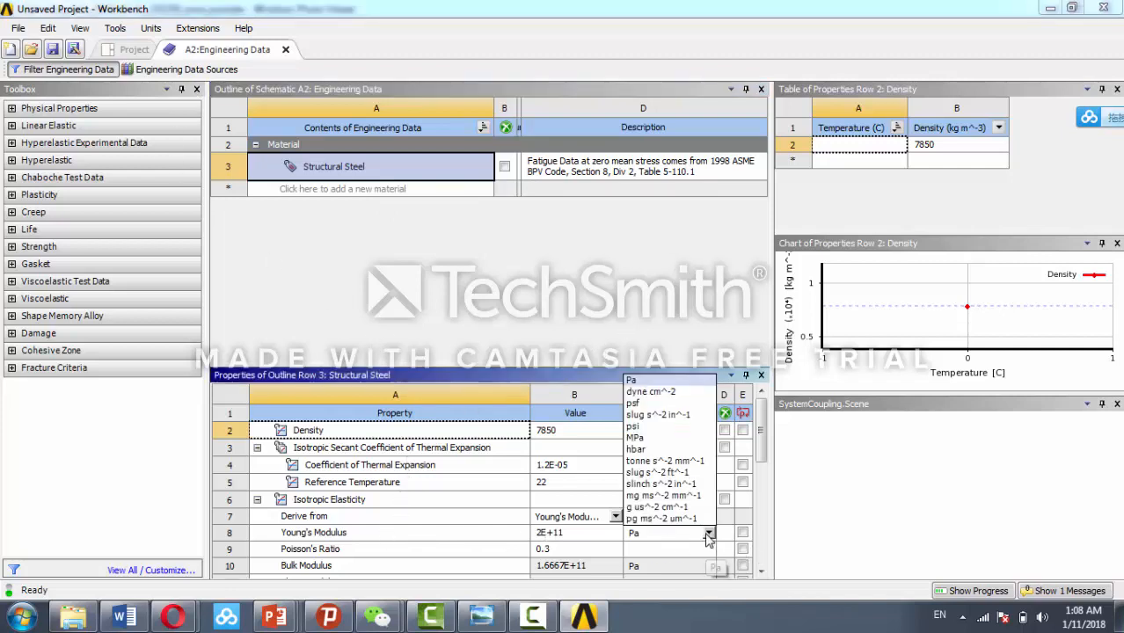
pyautogui.click(653, 438)
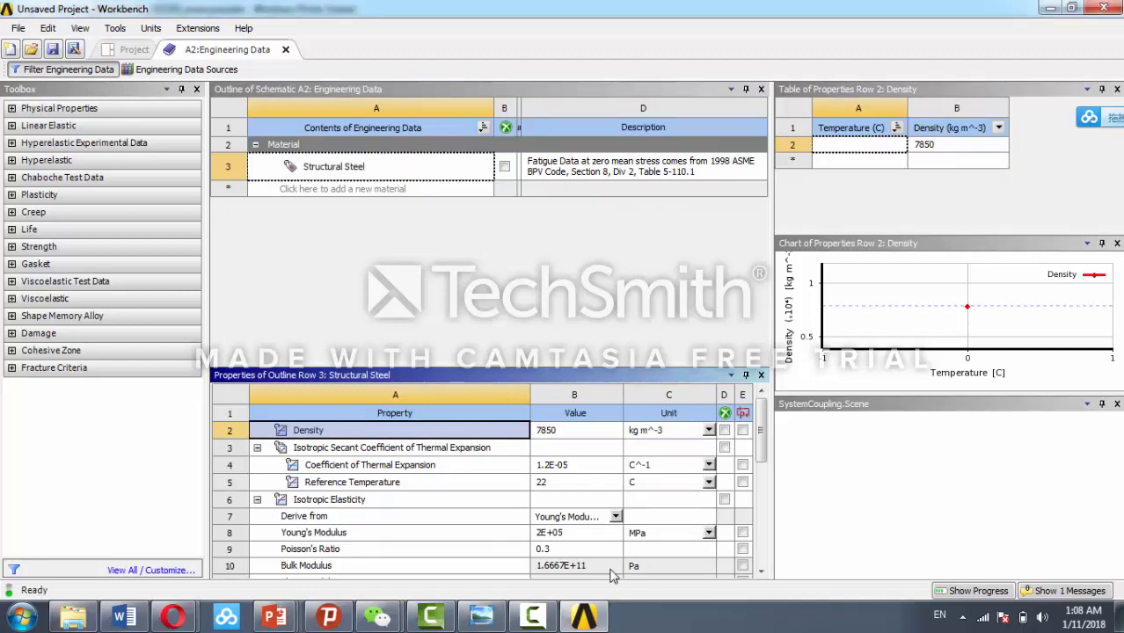
pyautogui.click(592, 538)
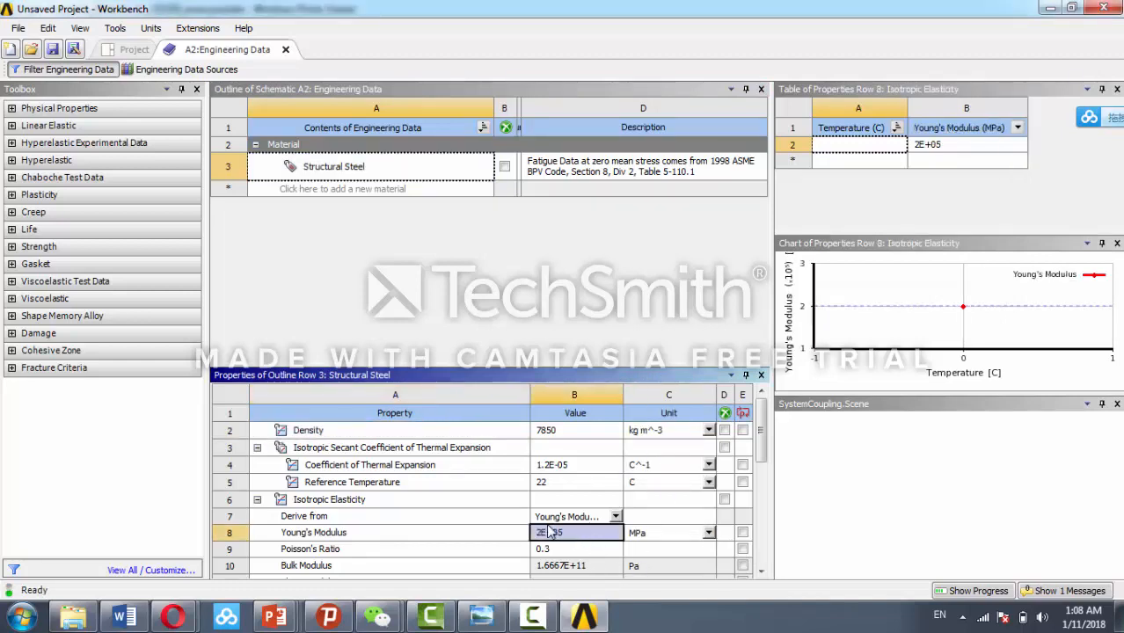
pyautogui.click(551, 534)
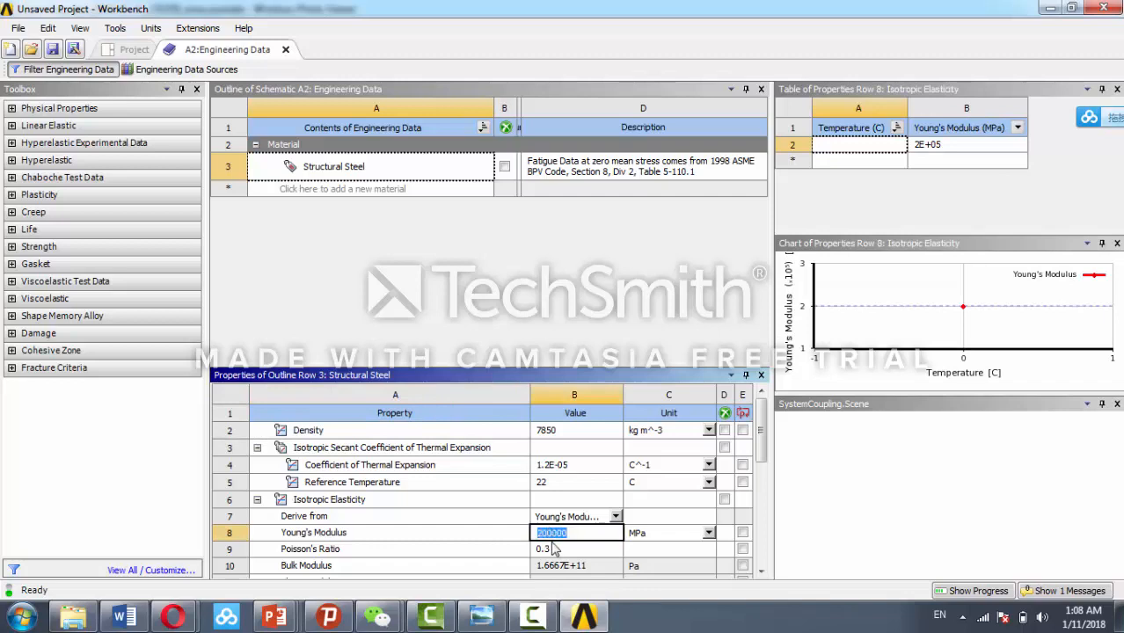
pyautogui.click(544, 533)
pyautogui.press('Delete')
pyautogui.click(473, 532)
pyautogui.scroll(-2, 576, 454)
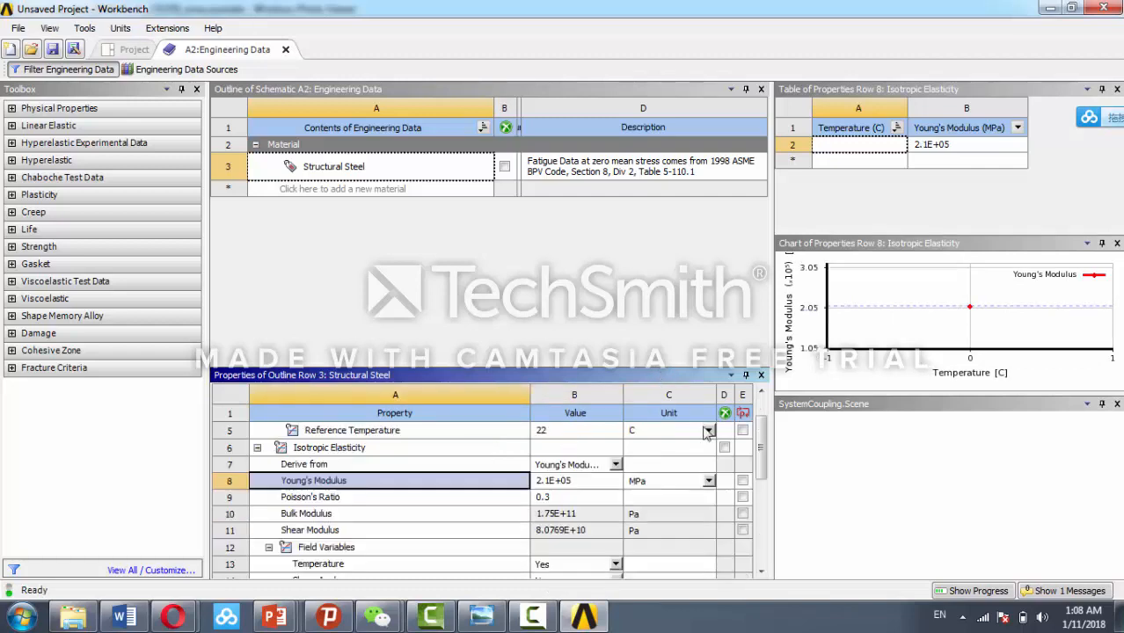
# Step: Return to the project schematic and open the Geometry of the Static Structural system in DesignModeler
pyautogui.click(136, 53)
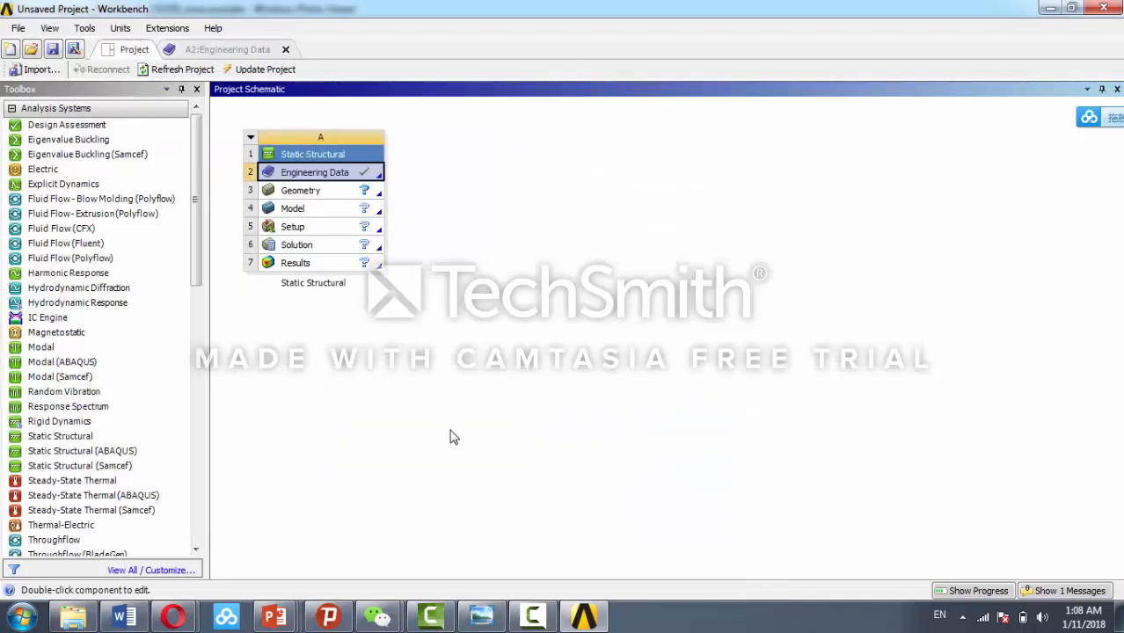
pyautogui.doubleClick(320, 194)
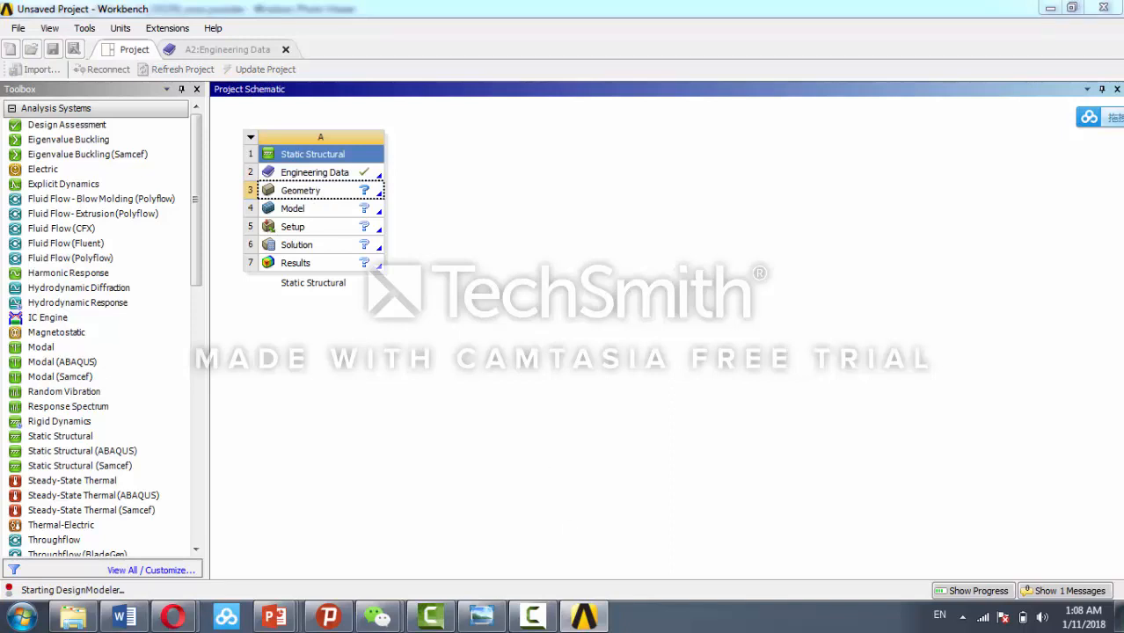
pyautogui.click(530, 618)
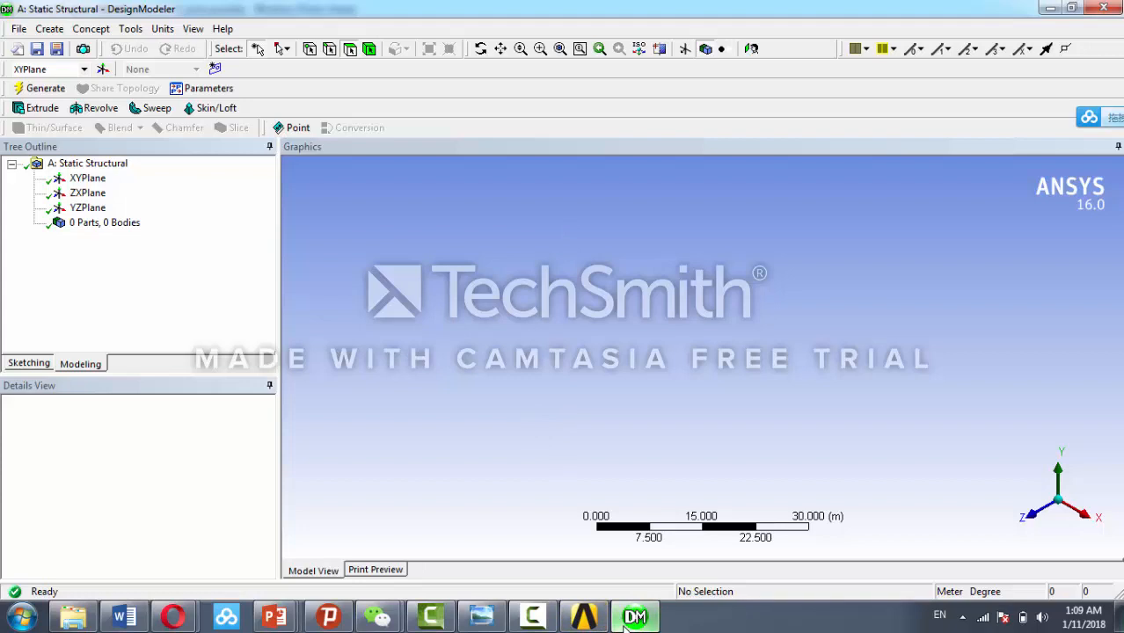
pyautogui.moveTo(631, 623)
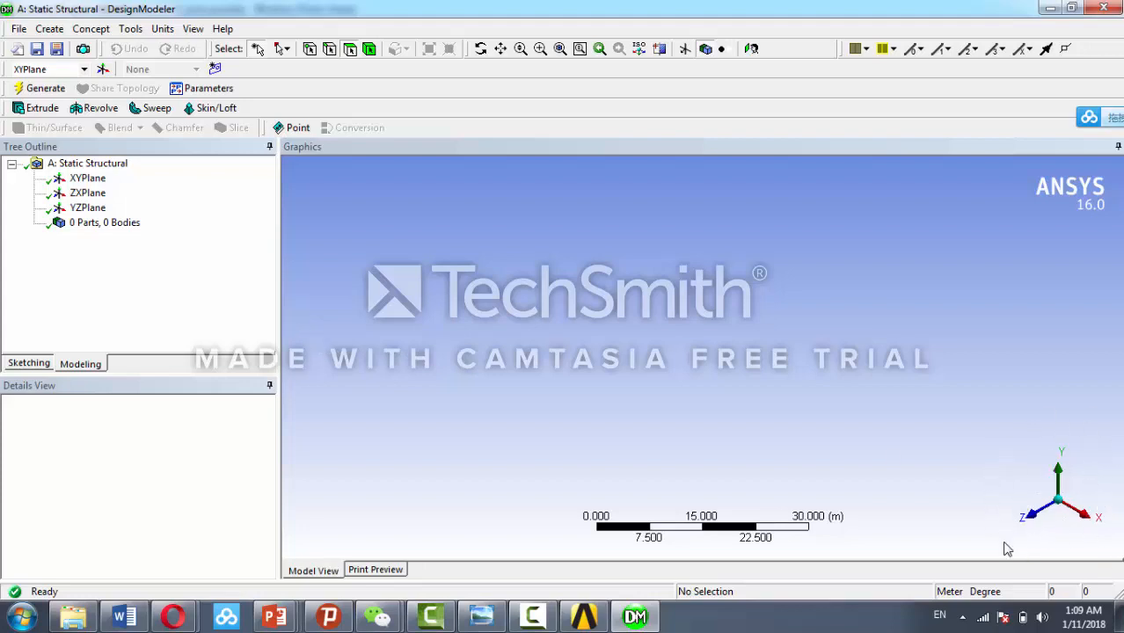
# Step: Start sketching on the XYPlane, viewed face-on, and set the model units to Millimeter
pyautogui.click(87, 181)
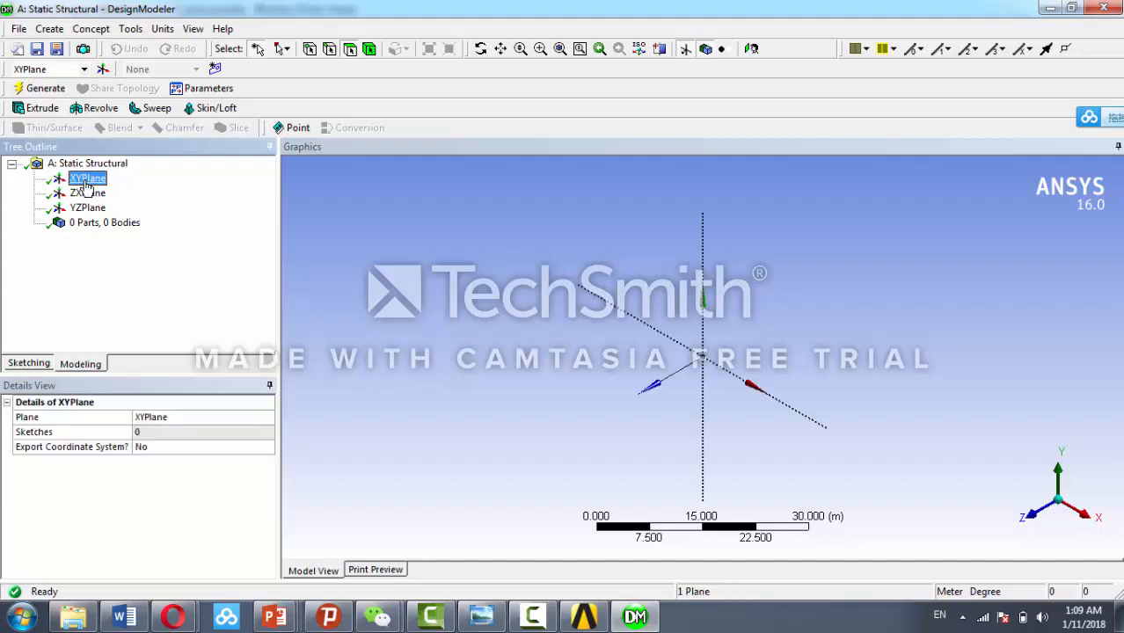
pyautogui.click(751, 50)
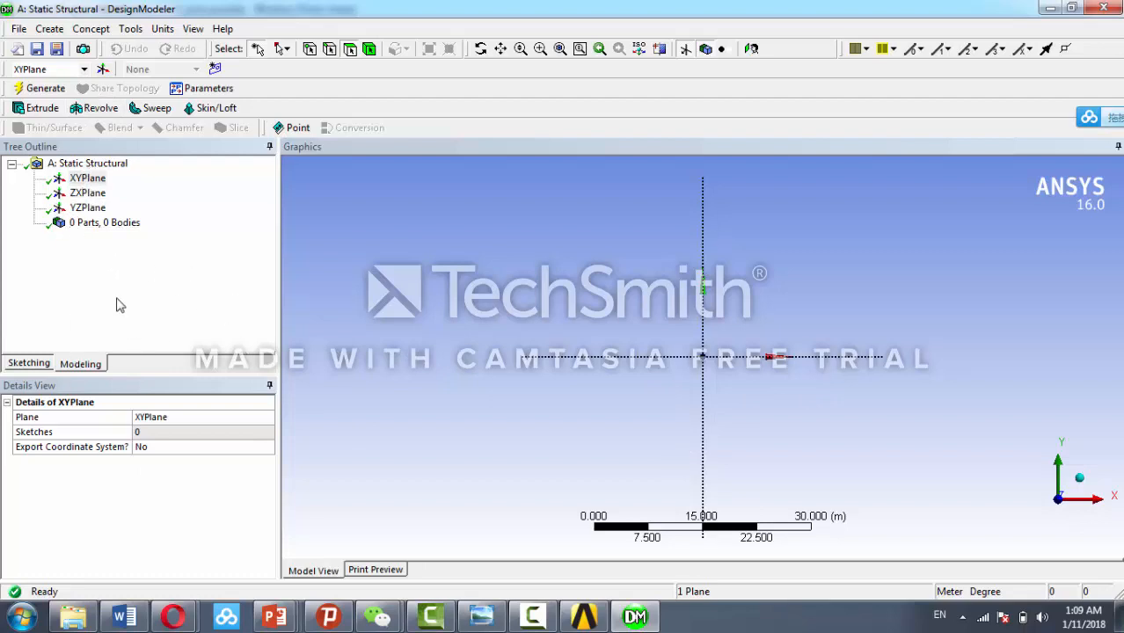
pyautogui.click(30, 364)
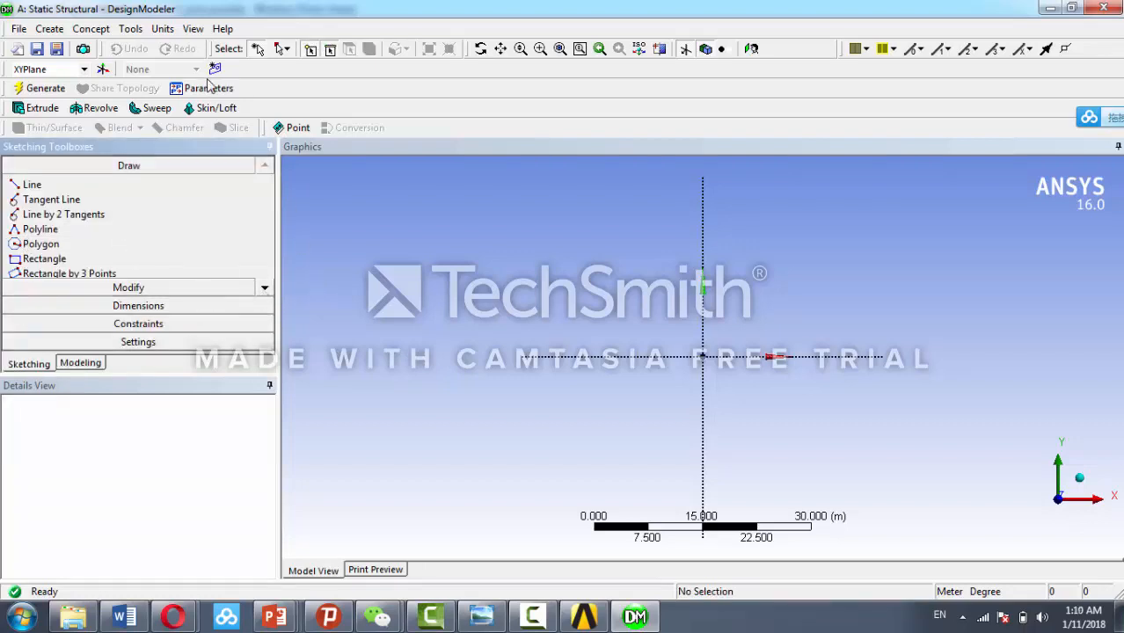
pyautogui.click(162, 35)
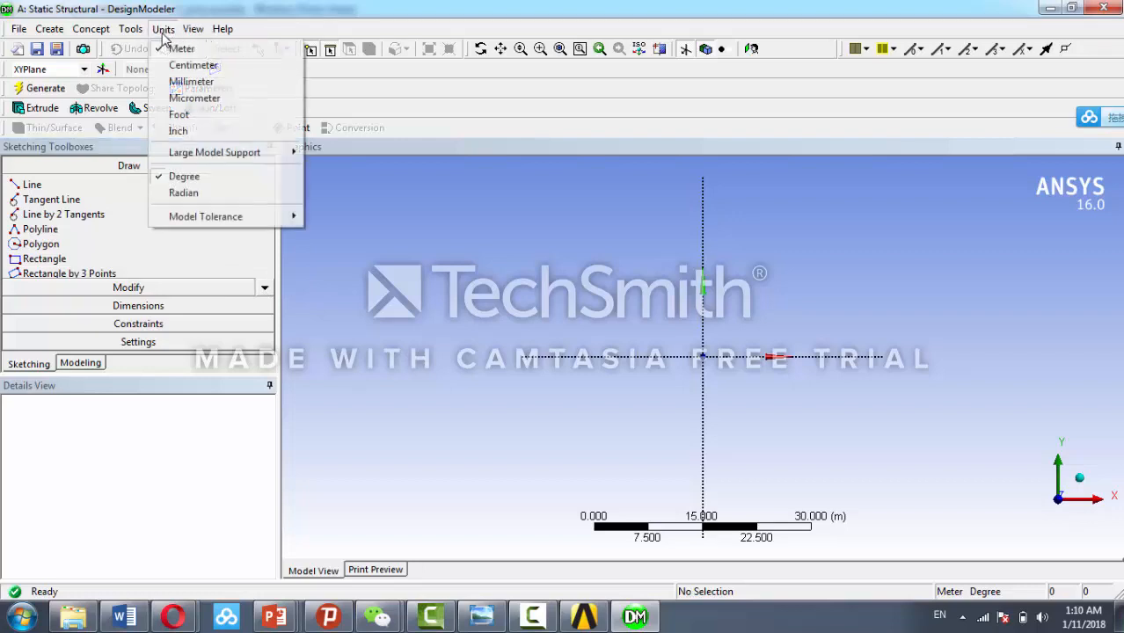
pyautogui.click(191, 82)
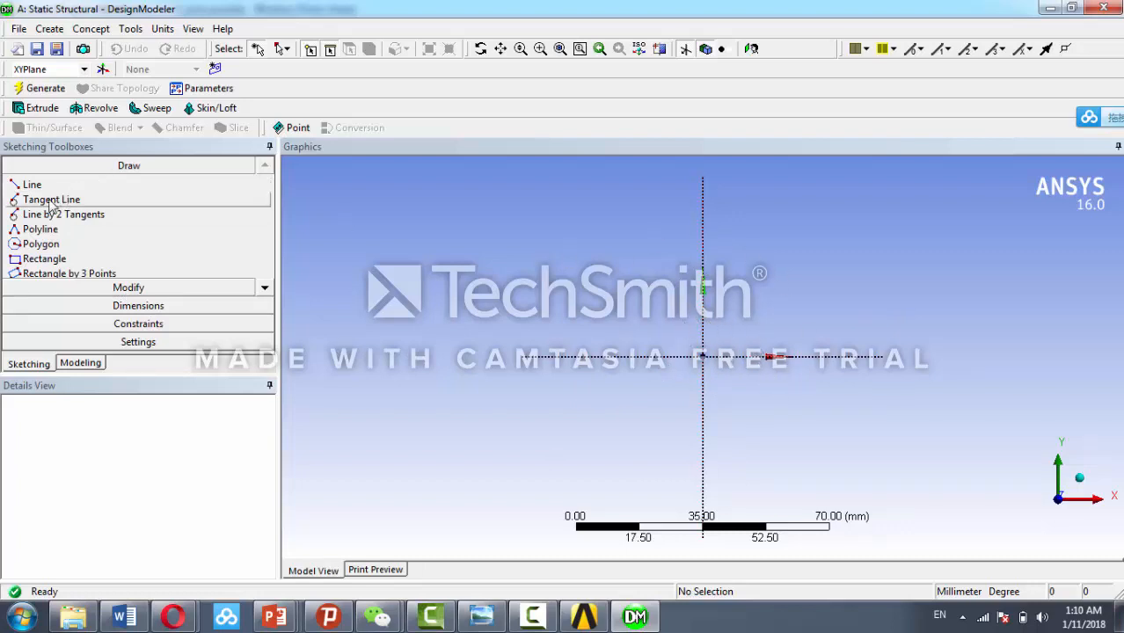
# Step: Draw a rectangle about 34 mm wide from the origin into the positive X and Y quadrant
pyautogui.click(264, 288)
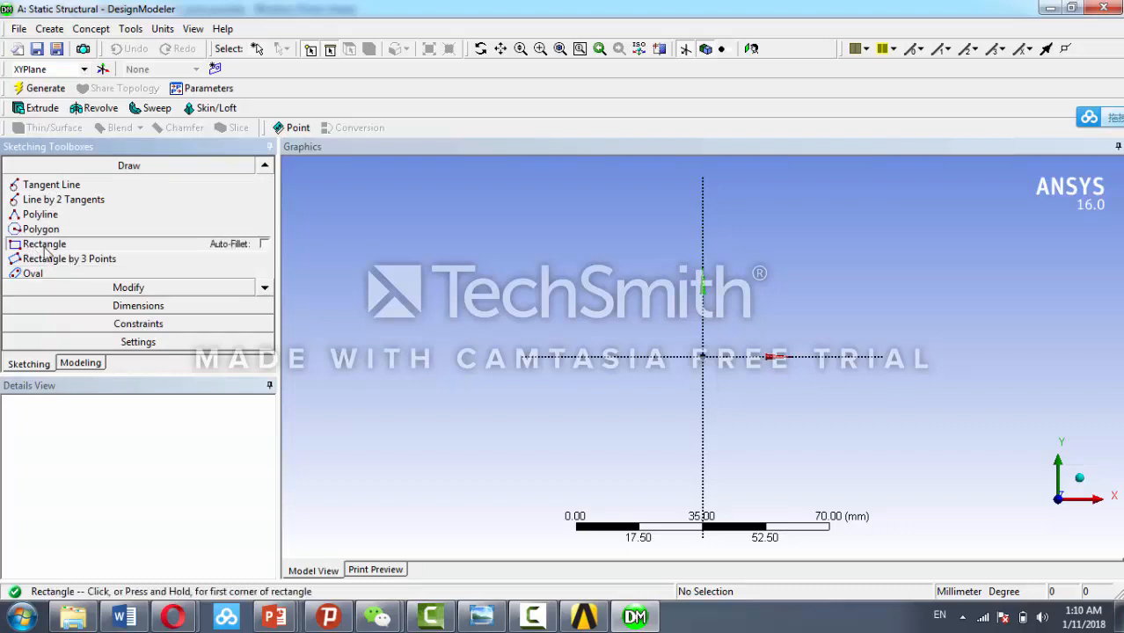
pyautogui.click(35, 247)
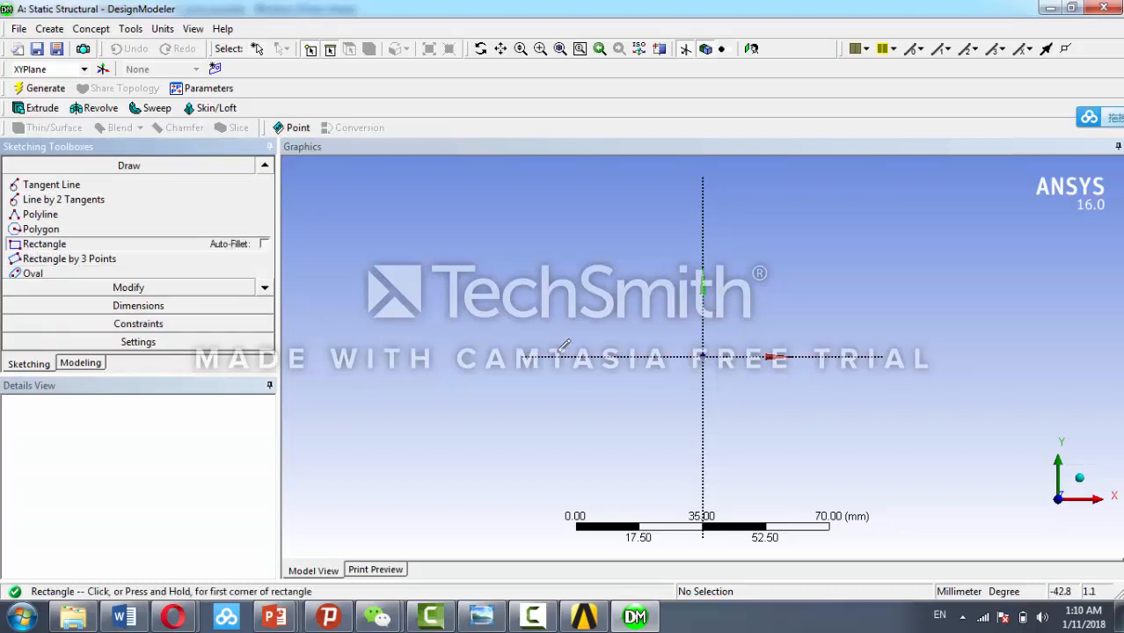
pyautogui.click(703, 356)
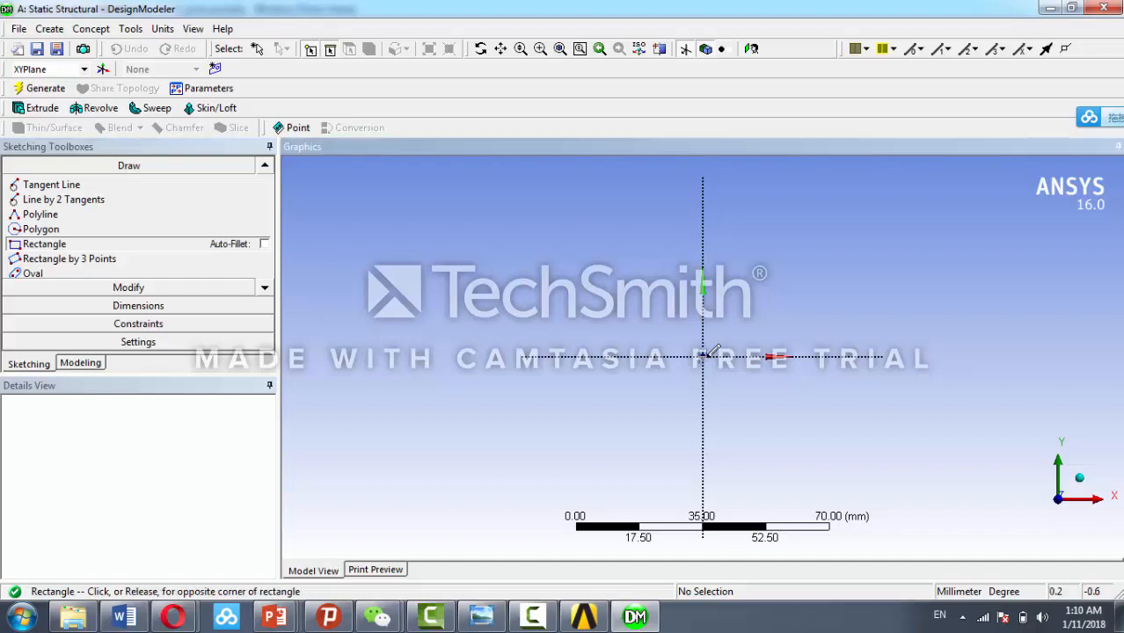
pyautogui.click(826, 269)
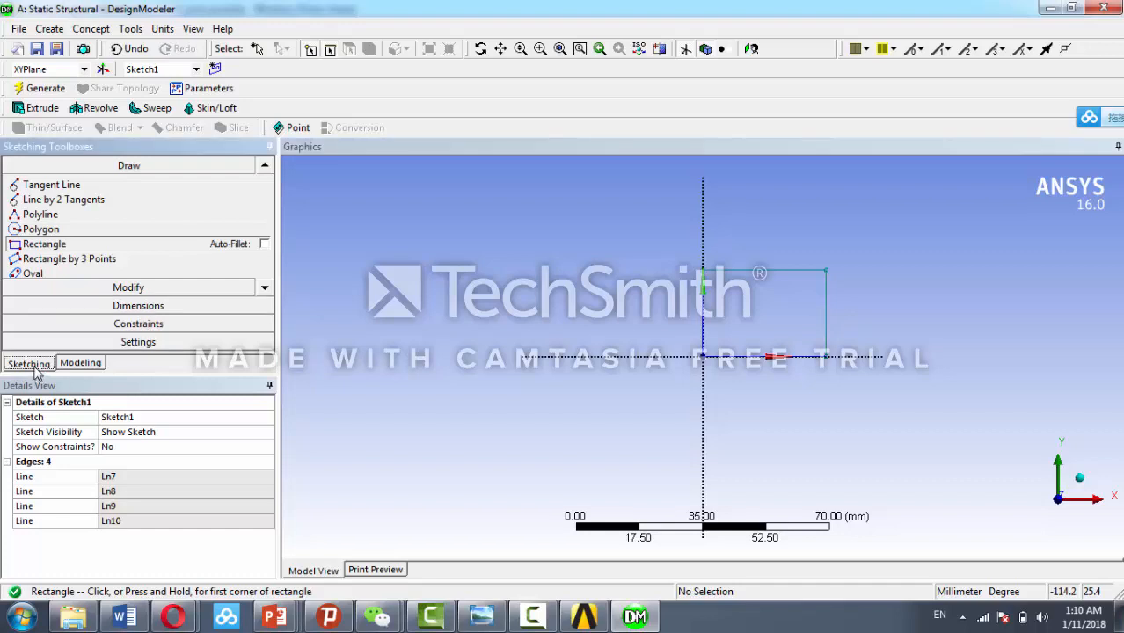
# Step: Generate Sketch1 under the XYPlane in the model tree
pyautogui.click(79, 363)
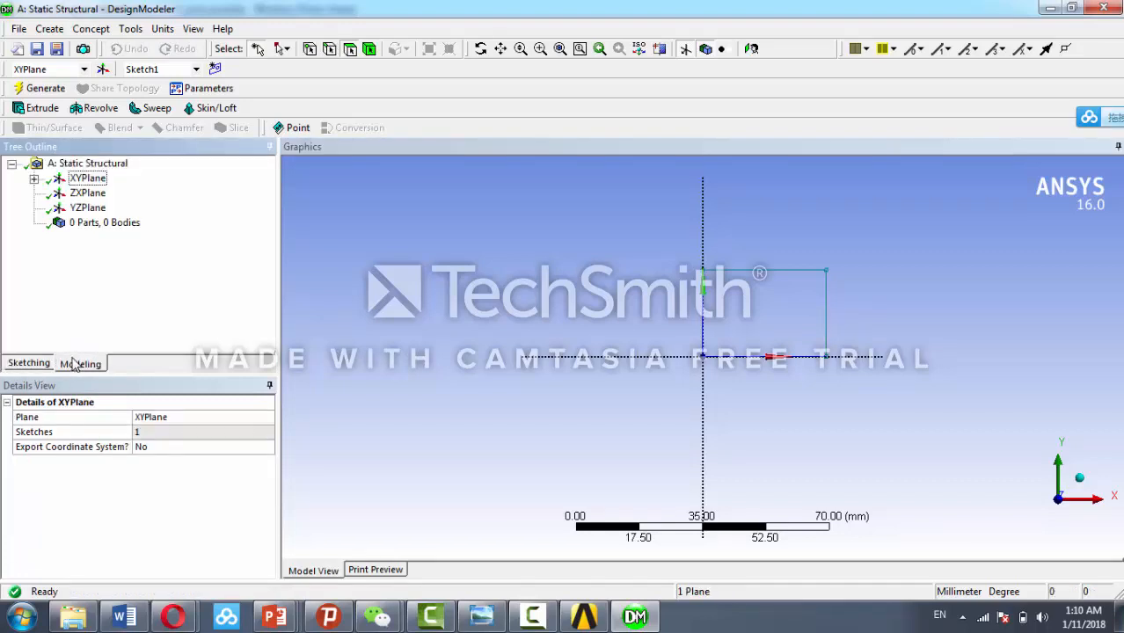
pyautogui.click(34, 179)
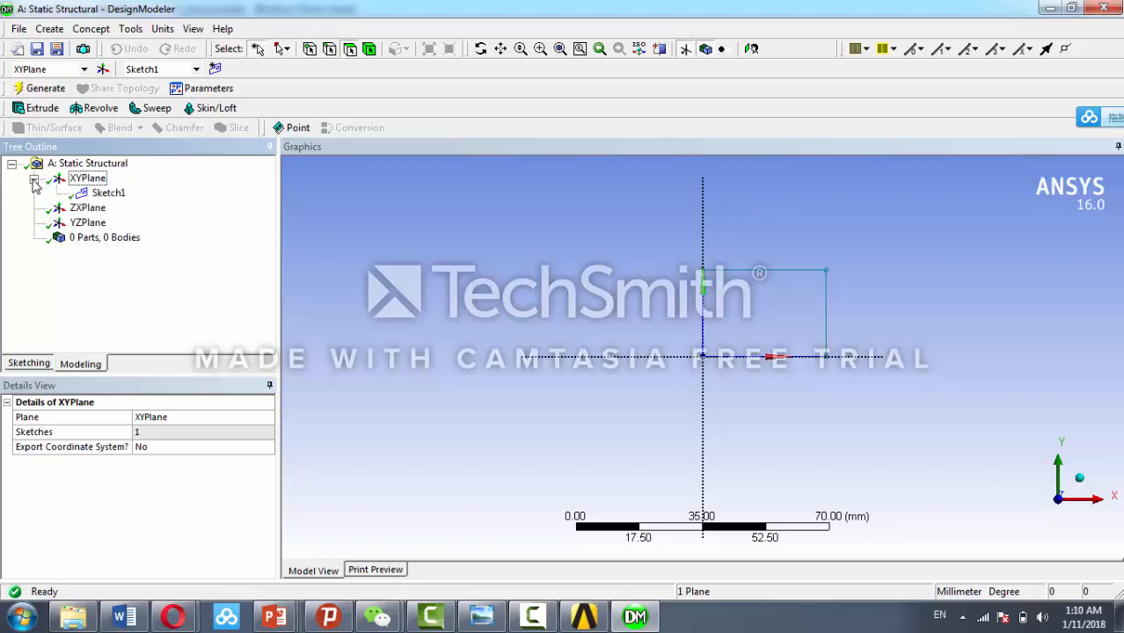
pyautogui.click(109, 193)
pyautogui.rightClick(112, 202)
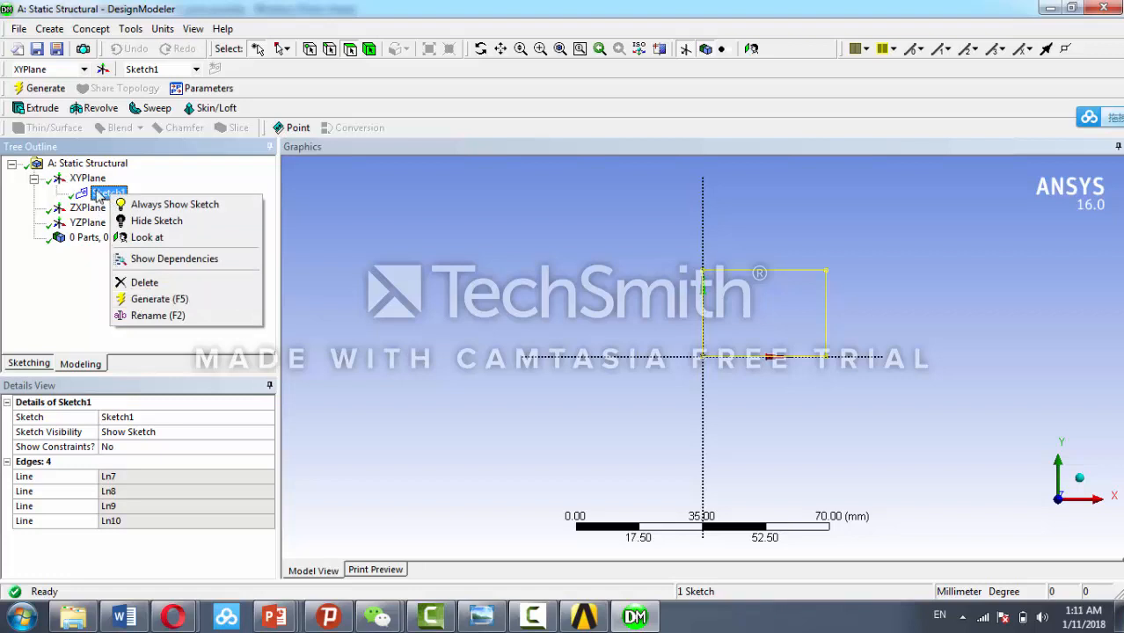
pyautogui.click(138, 300)
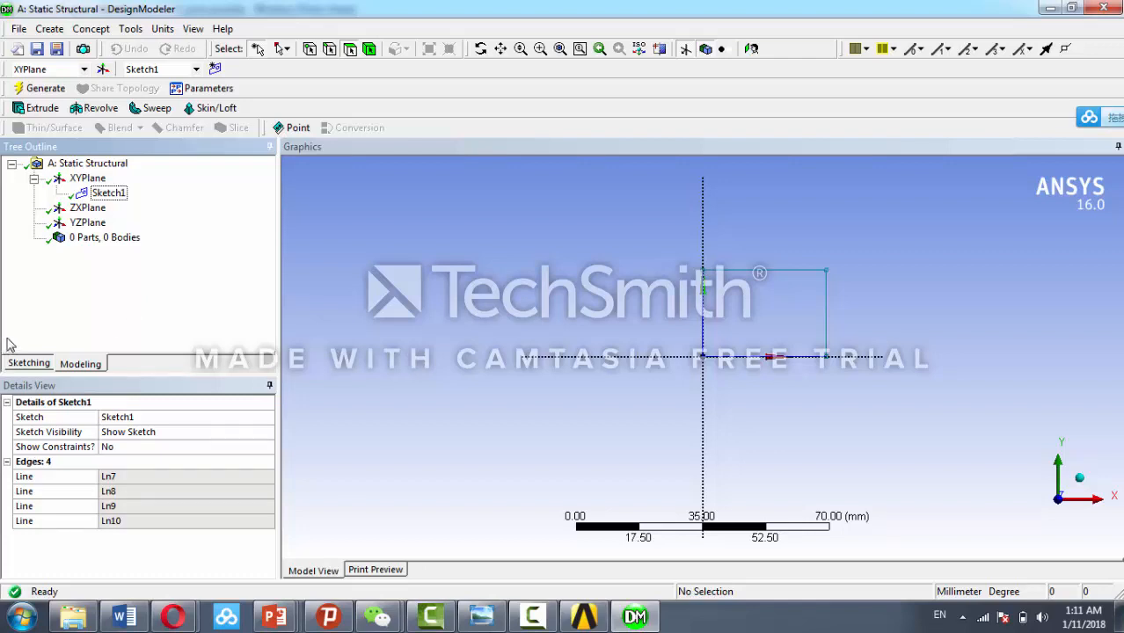
# Step: Add general dimensions to the rectangle's horizontal edge and its vertical edge in Sketch1
pyautogui.click(29, 363)
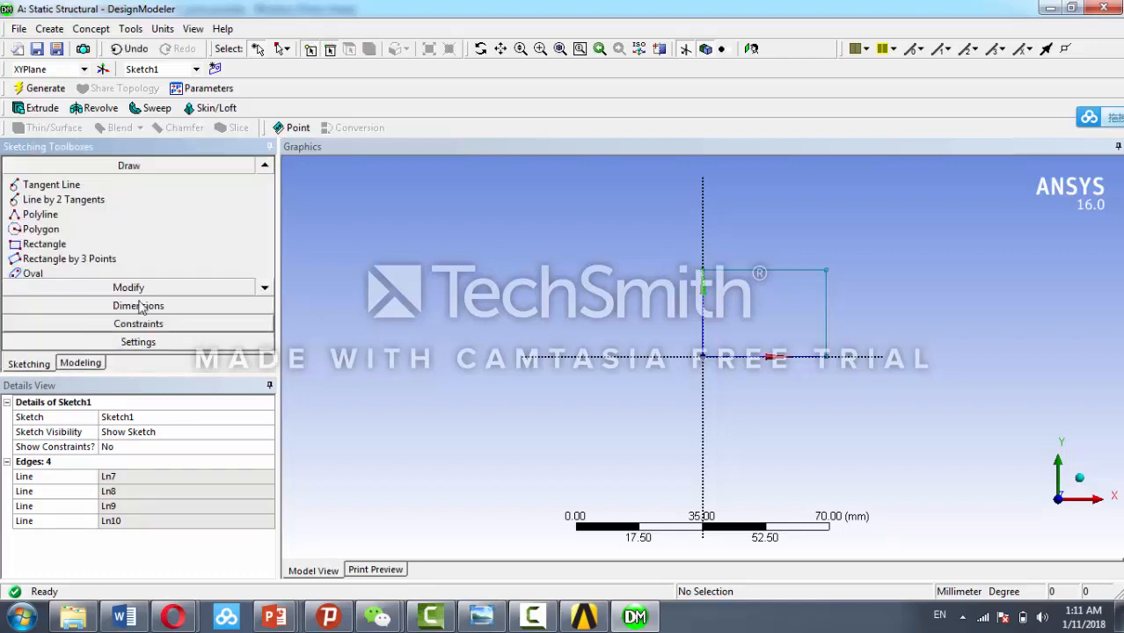
pyautogui.click(142, 306)
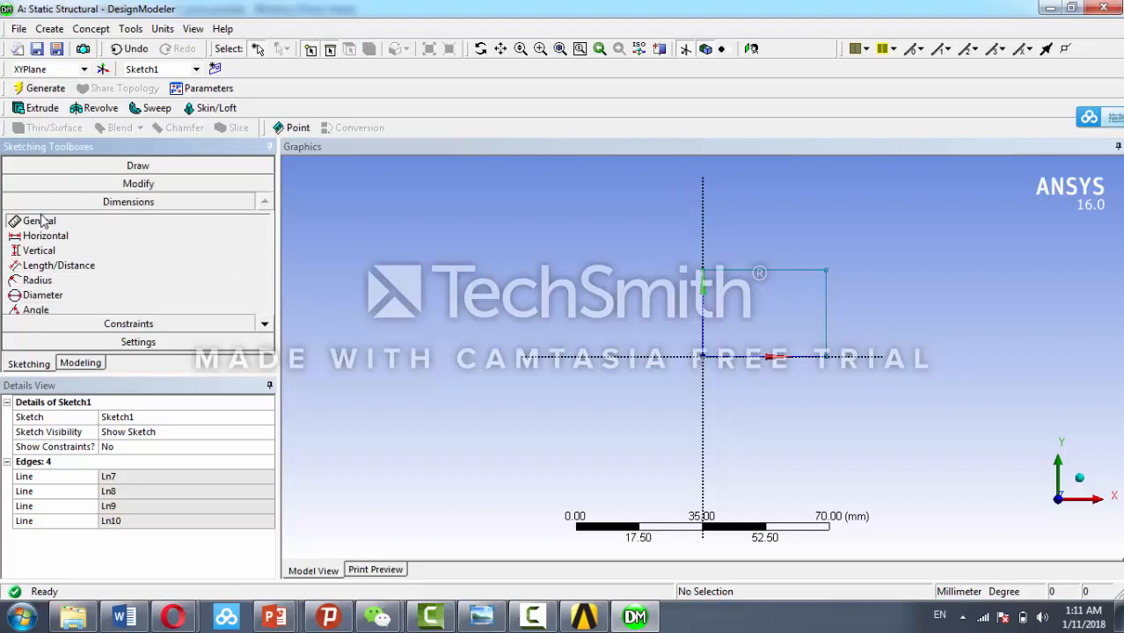
pyautogui.click(744, 272)
pyautogui.click(752, 255)
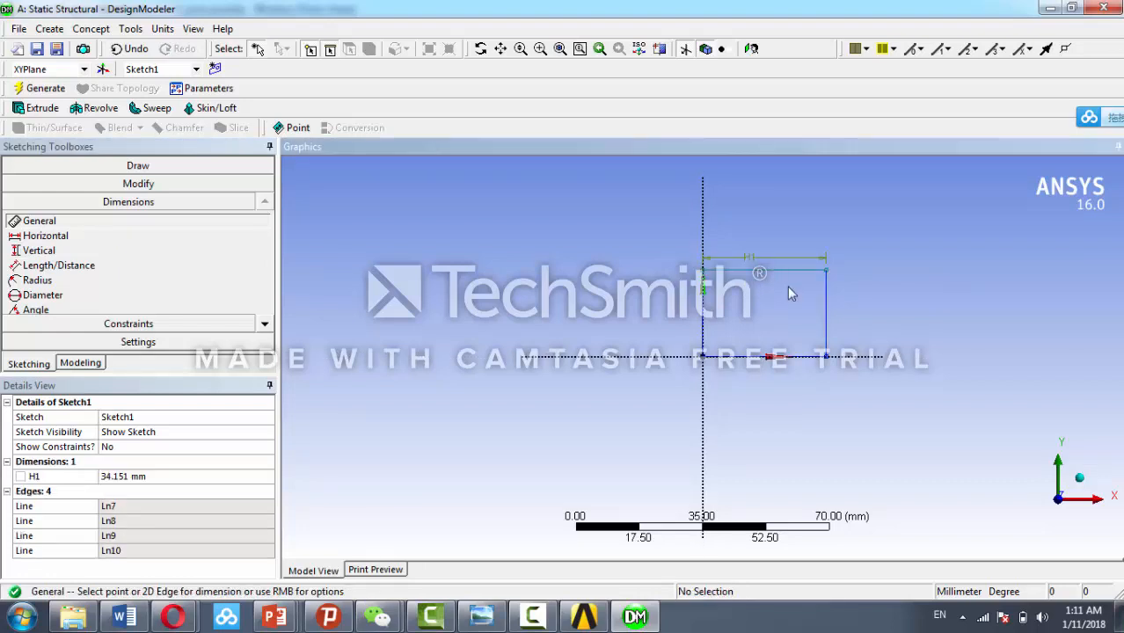
pyautogui.click(828, 324)
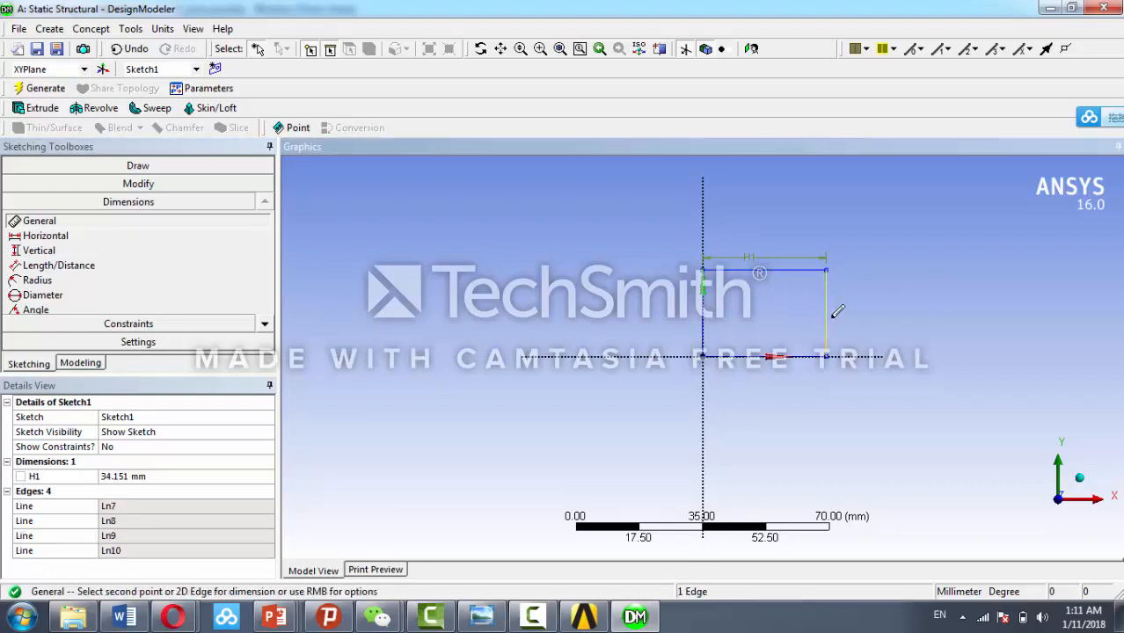
pyautogui.click(842, 320)
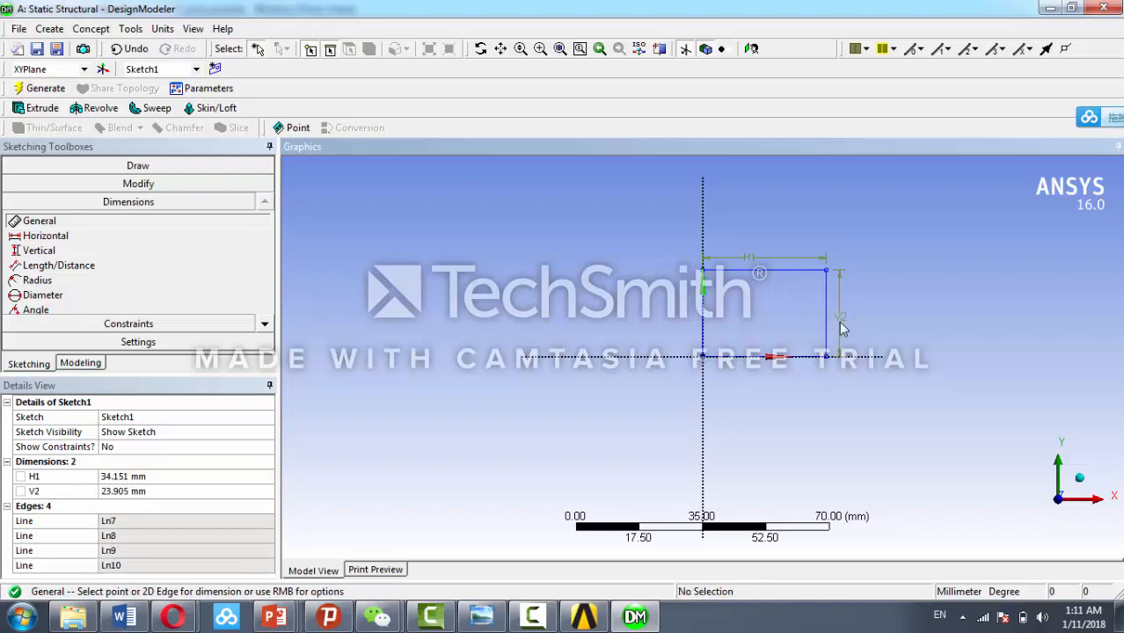
# Step: Set the rectangle's horizontal dimension to 40 mm, checking the side length in the beam data snapshot in Windows Photo Viewer
pyautogui.click(147, 475)
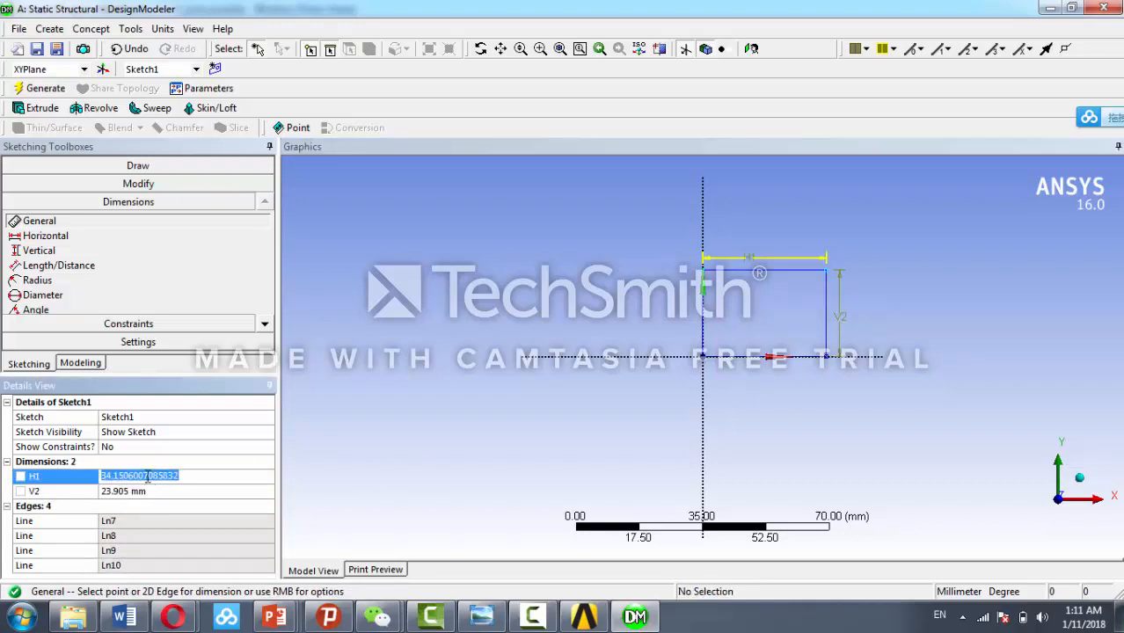
pyautogui.press('BackSpace')
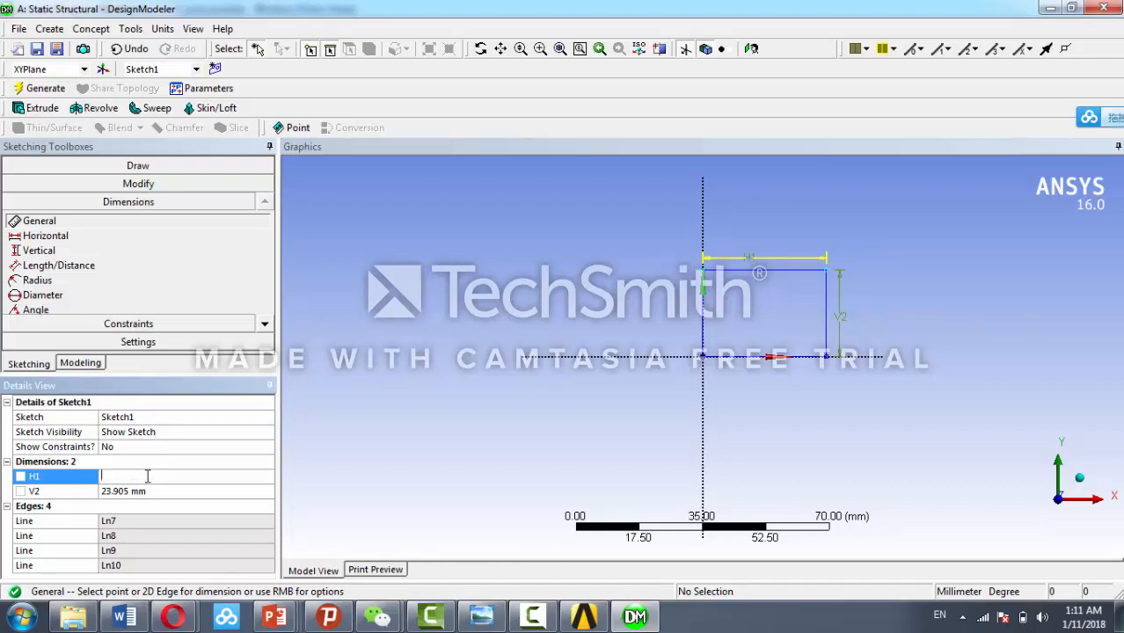
pyautogui.click(481, 616)
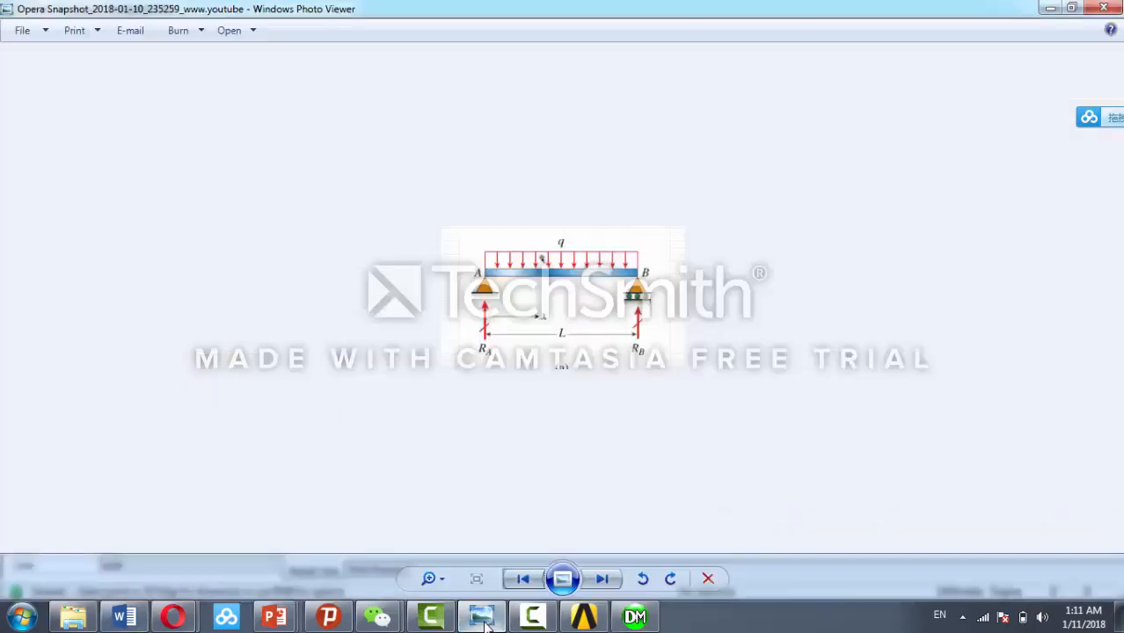
pyautogui.click(602, 578)
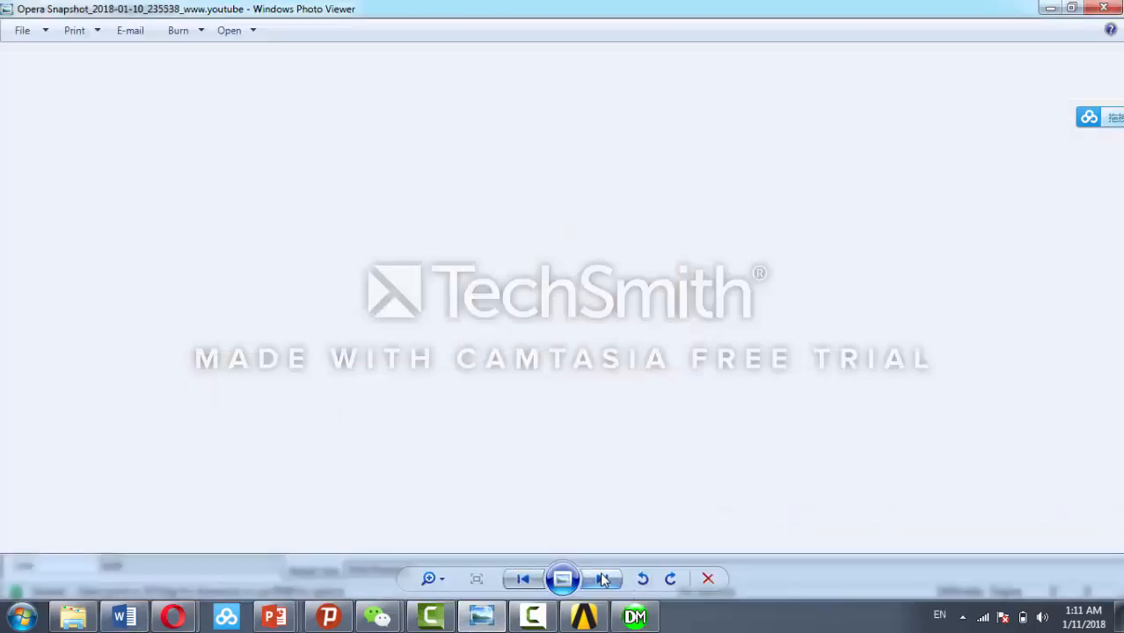
pyautogui.click(601, 579)
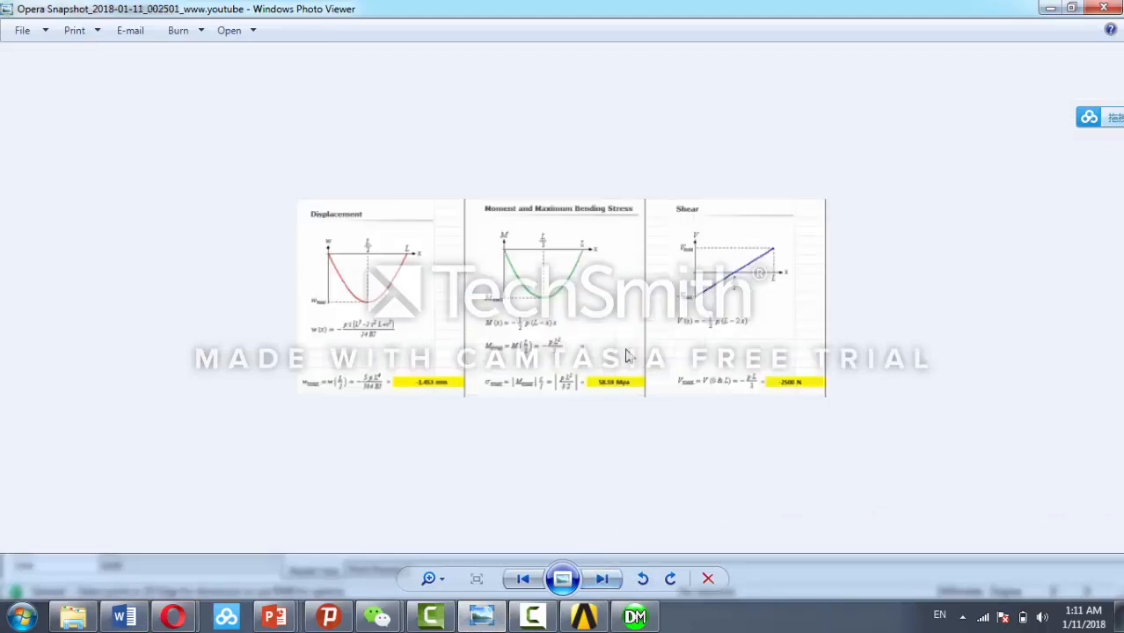
pyautogui.click(522, 578)
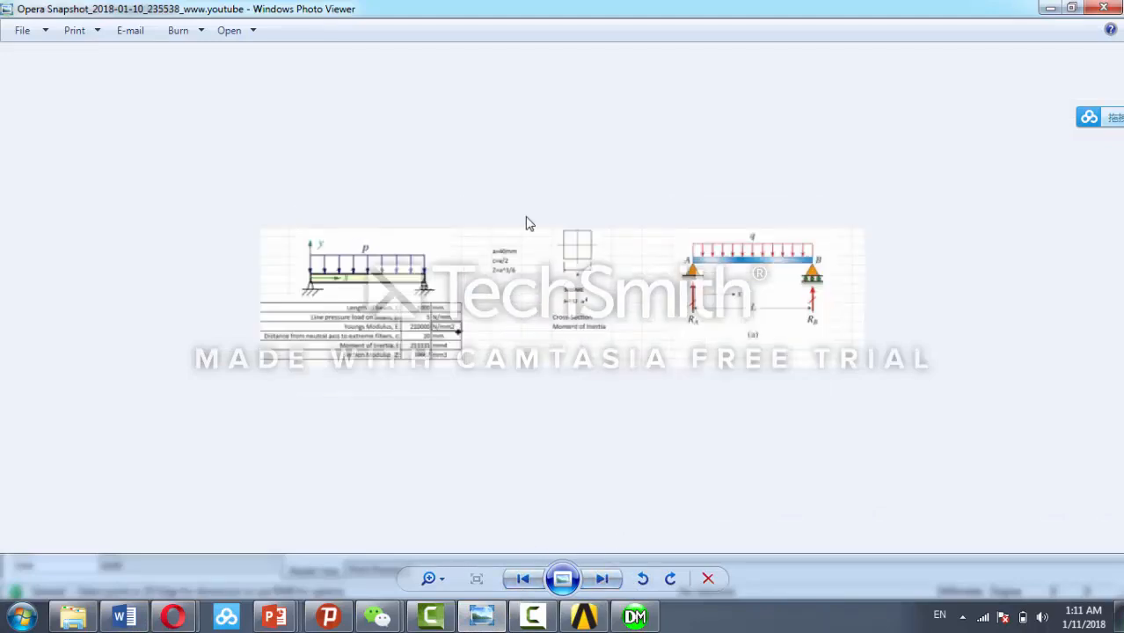
pyautogui.click(635, 618)
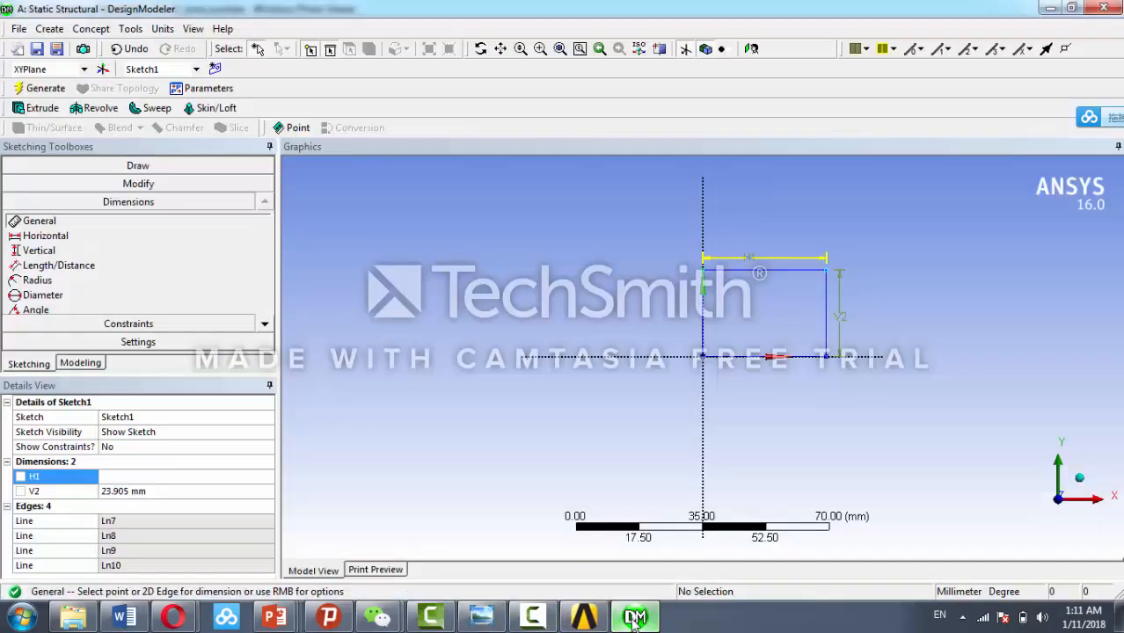
pyautogui.click(137, 480)
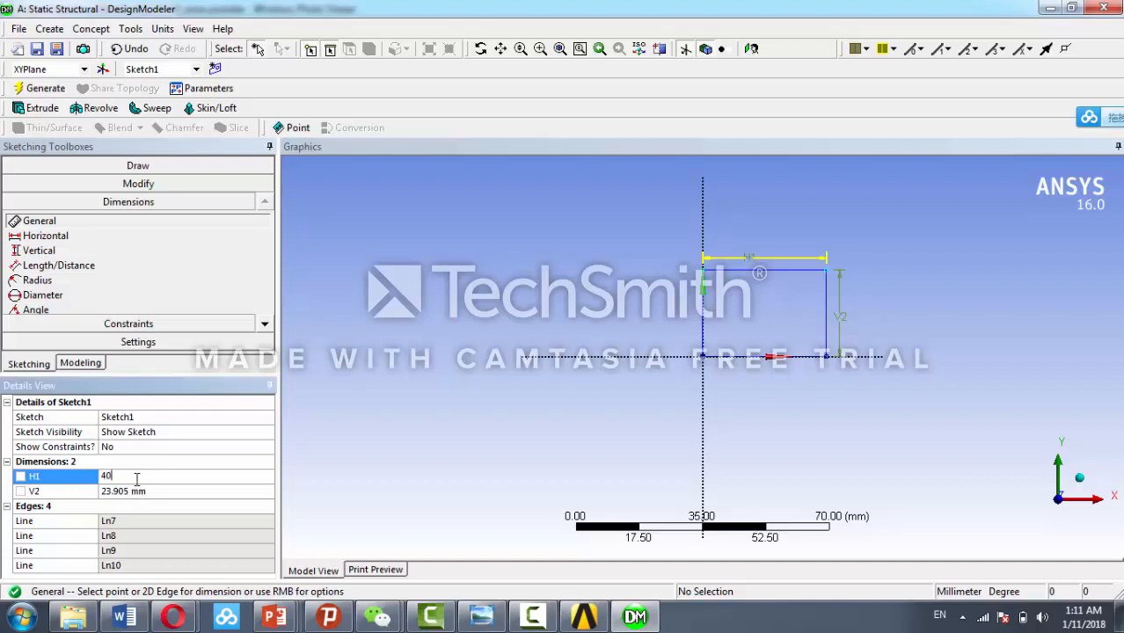
# Step: Set the rectangle's vertical dimension to 40 mm
pyautogui.click(143, 492)
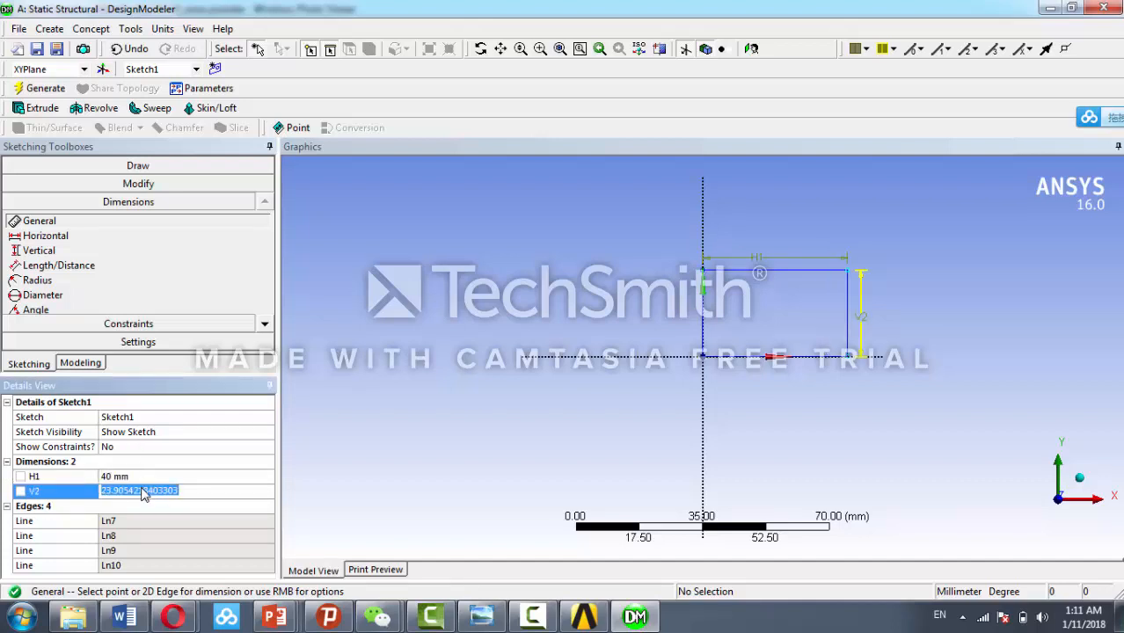
pyautogui.write('4')
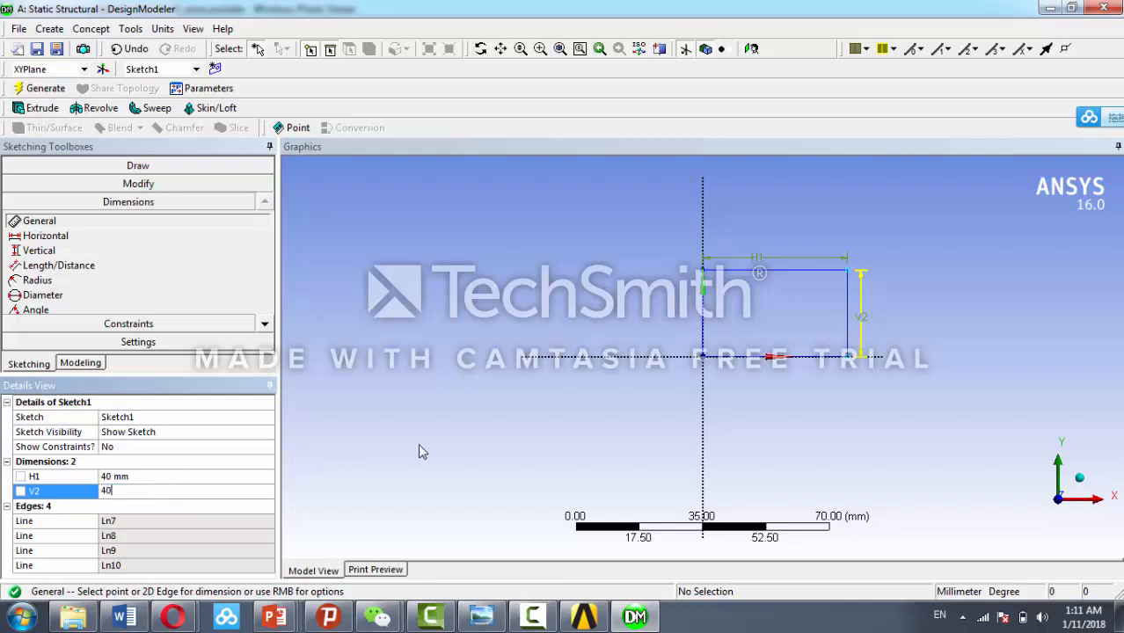
pyautogui.write('0')
pyautogui.press('Return')
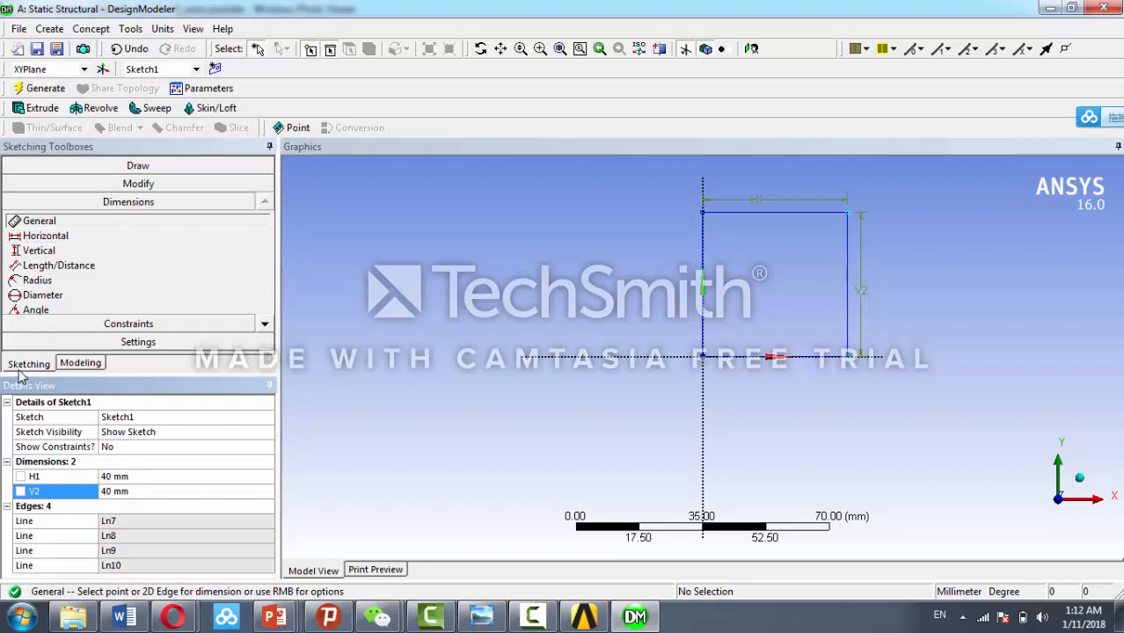
# Step: Extrude Sketch1 by 1000 mm as Add Material in the Normal direction and generate the solid beam
pyautogui.click(72, 365)
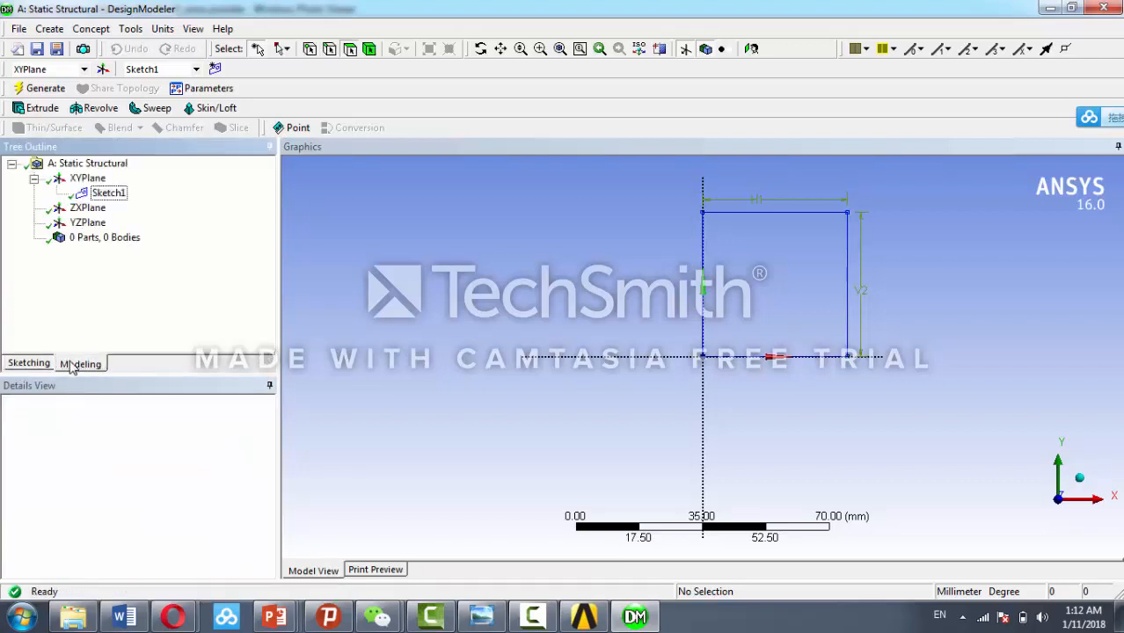
pyautogui.click(42, 109)
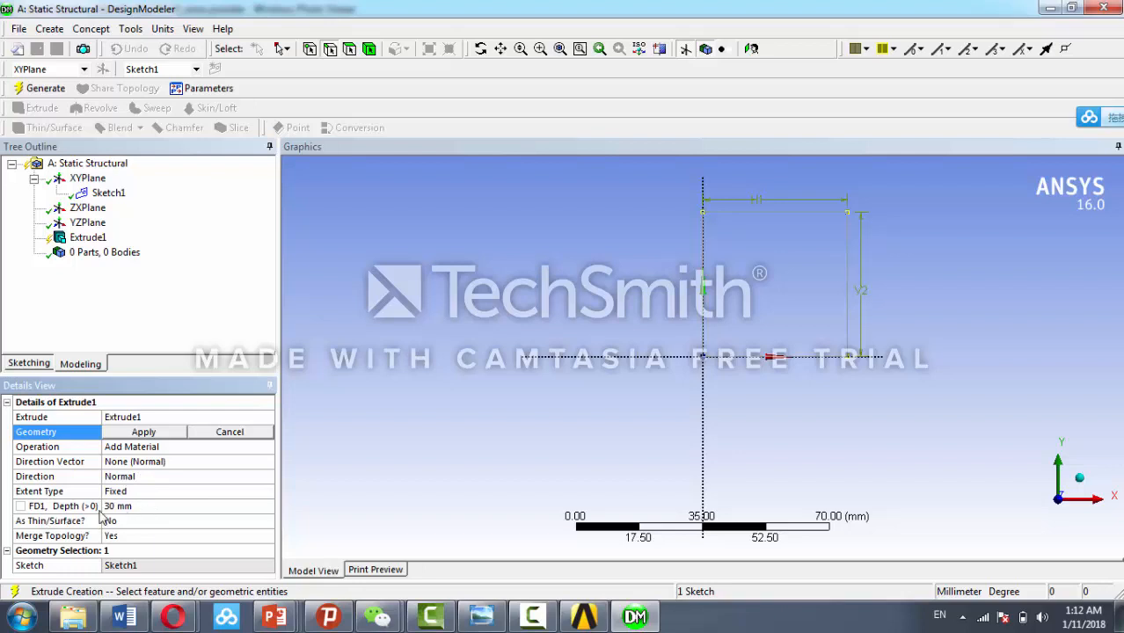
pyautogui.click(136, 506)
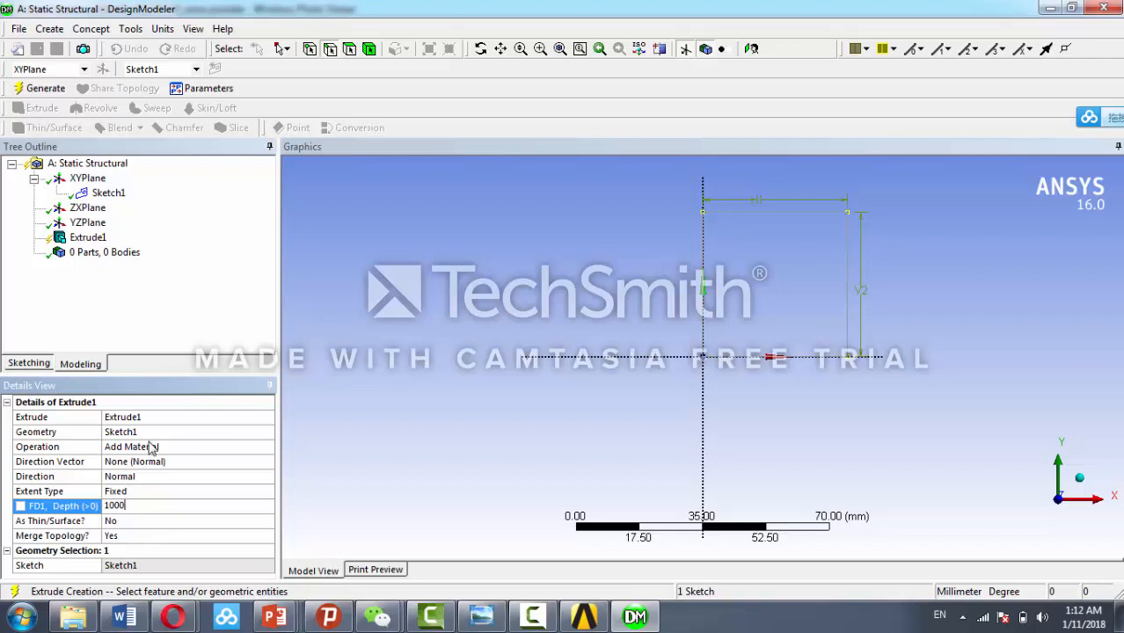
pyautogui.click(152, 432)
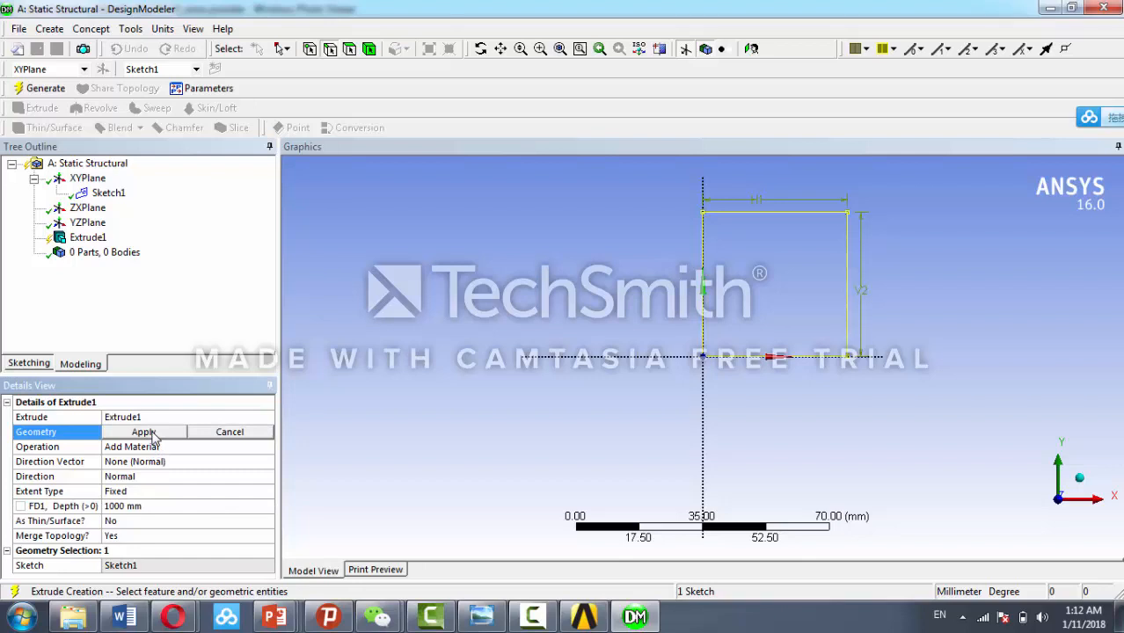
pyautogui.click(151, 433)
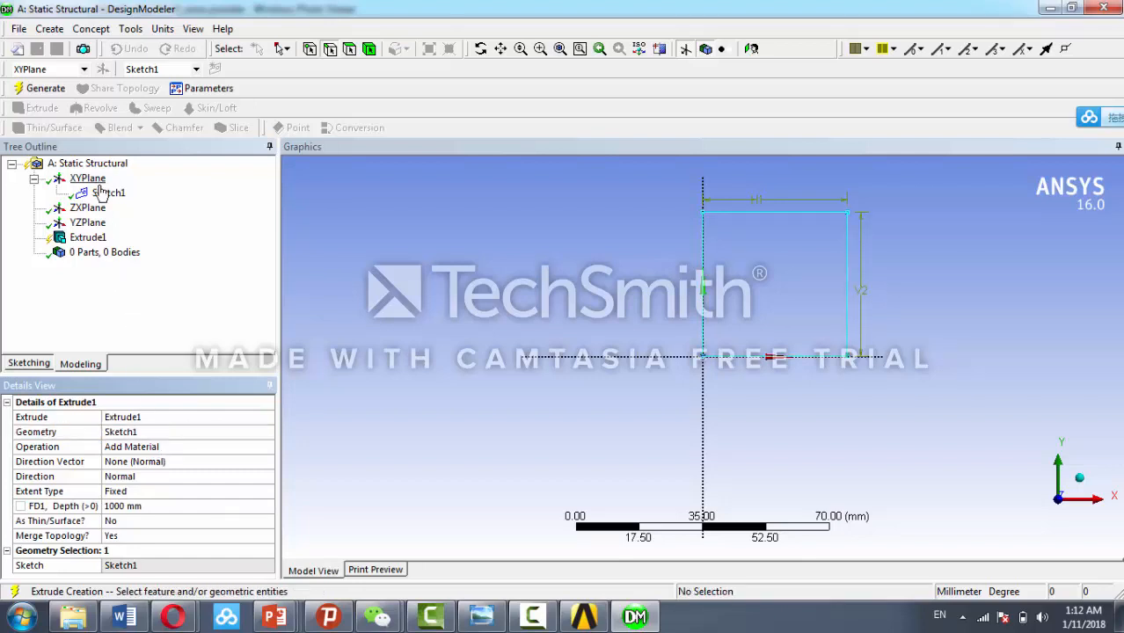
pyautogui.rightClick(104, 193)
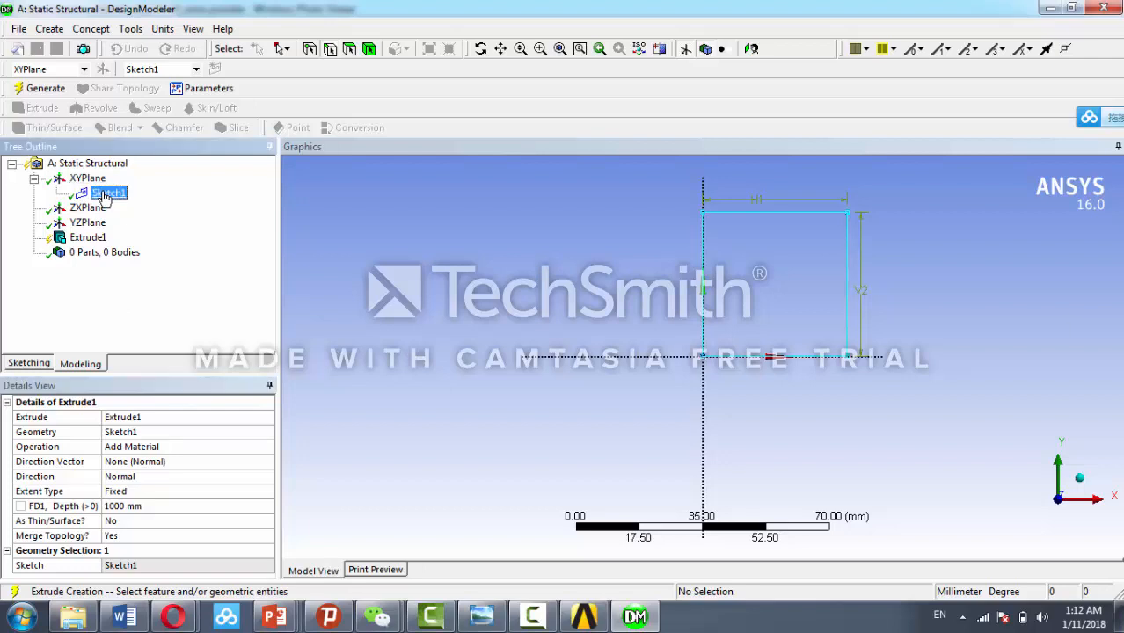
pyautogui.click(149, 255)
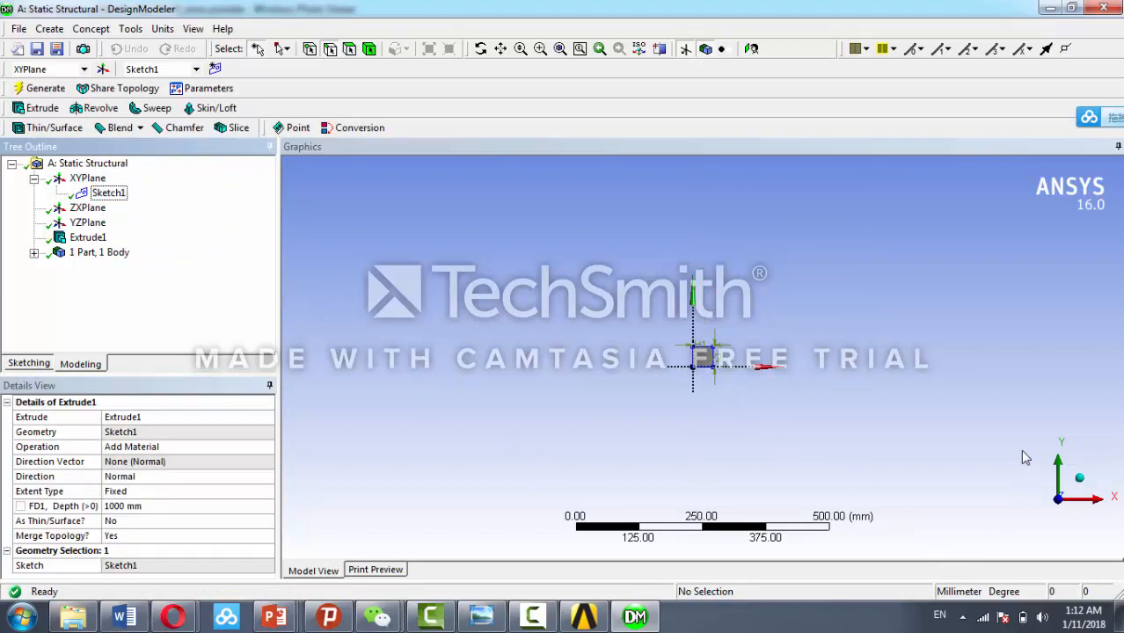
pyautogui.moveTo(1023, 458); pyautogui.dragTo(1100, 448, button='middle')
pyautogui.moveTo(718, 420); pyautogui.dragTo(346, 469, button='middle')
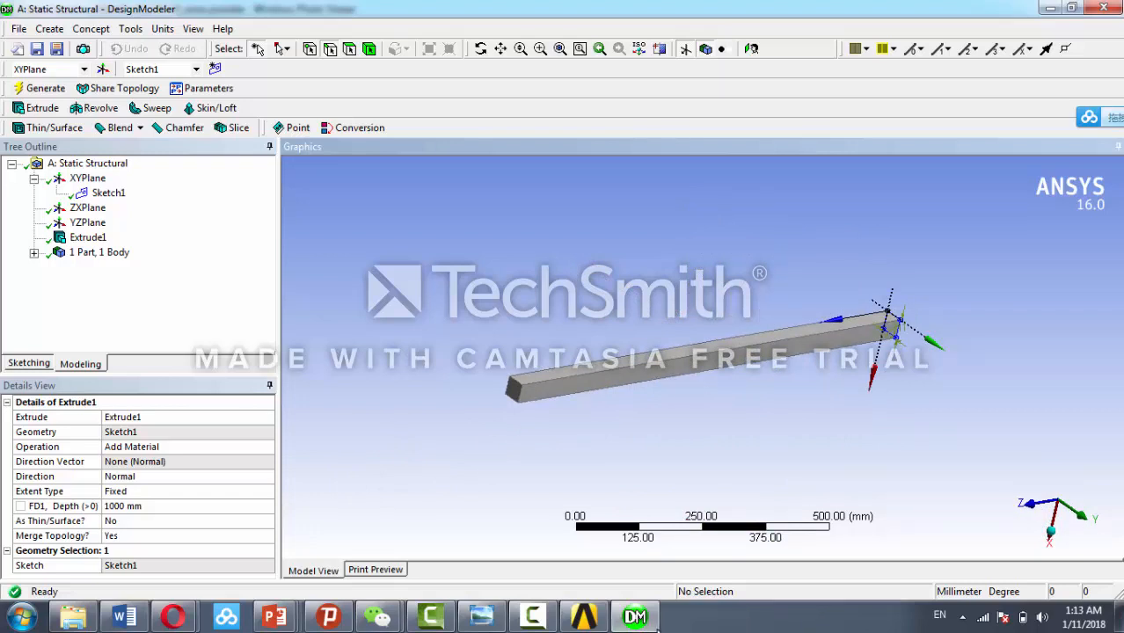
# Step: Switch to the Workbench project schematic and open the Model of the Static Structural system in Mechanical
pyautogui.moveTo(630, 621)
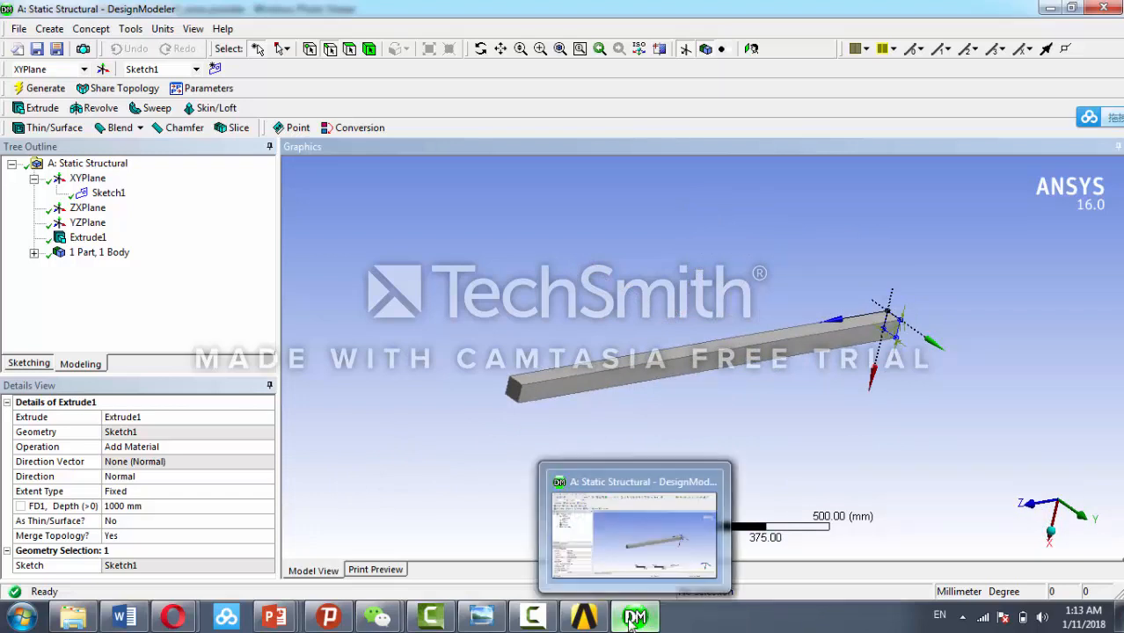
pyautogui.click(1049, 7)
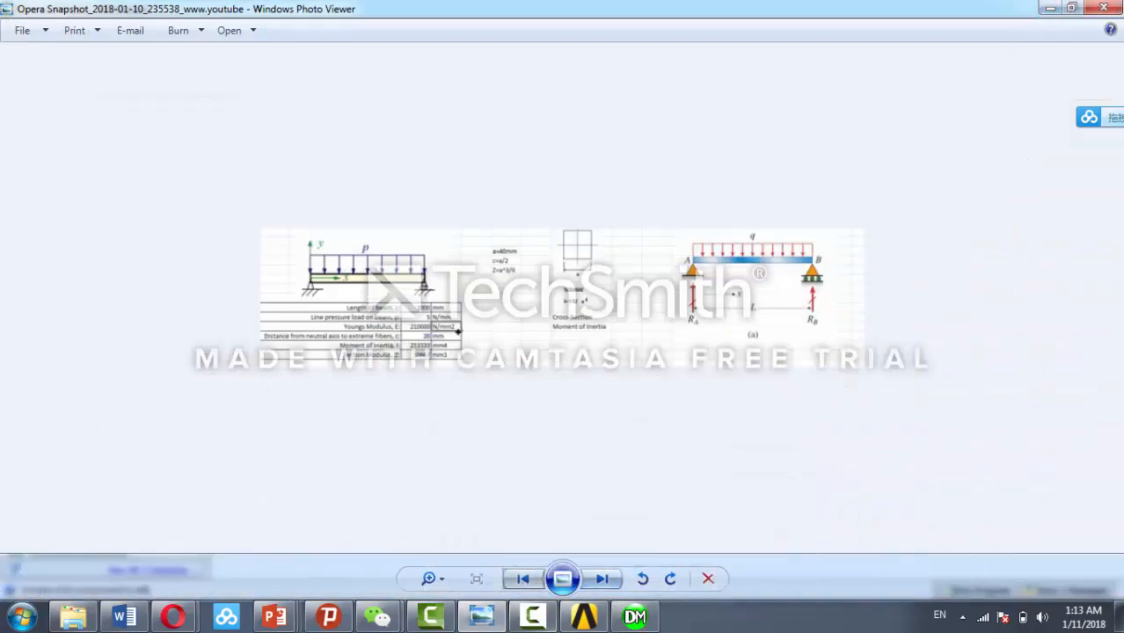
pyautogui.click(584, 619)
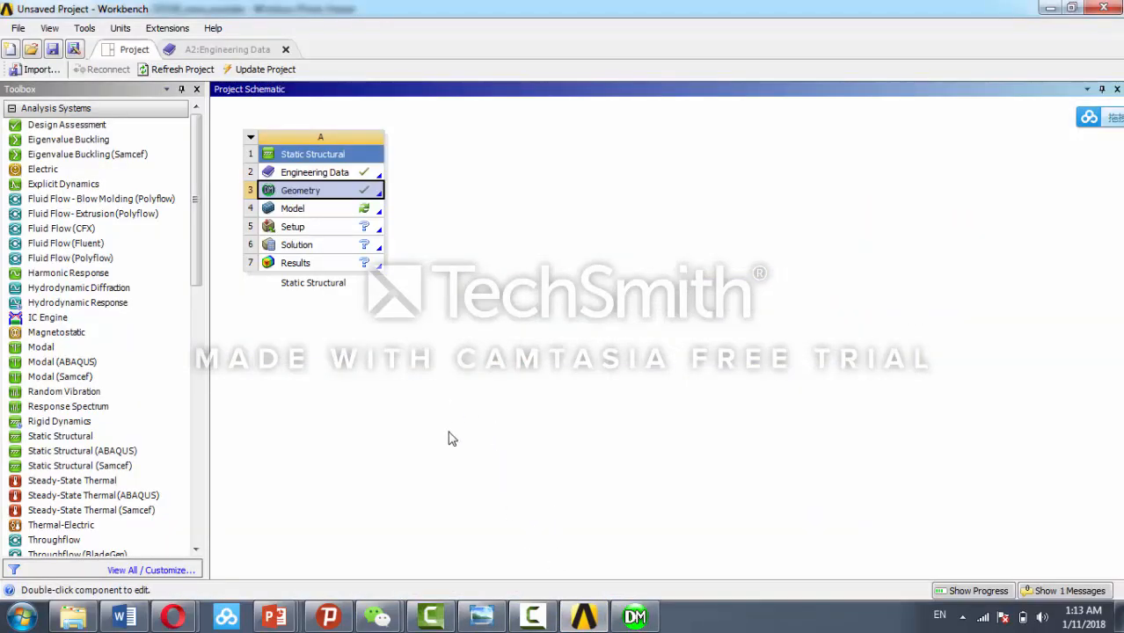
pyautogui.doubleClick(295, 208)
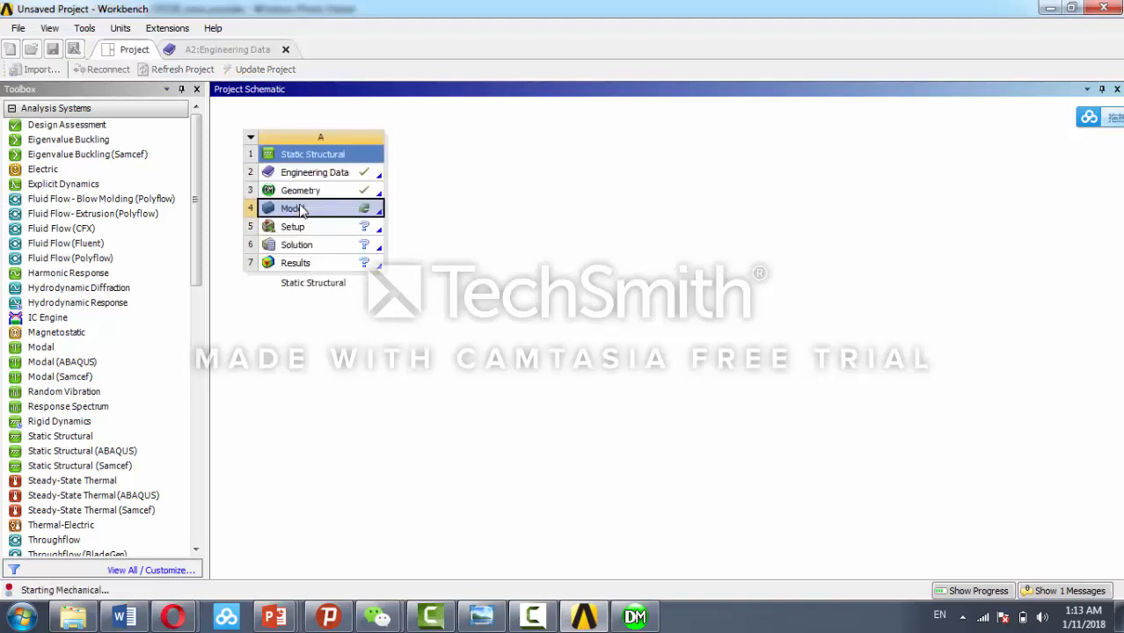
pyautogui.click(536, 619)
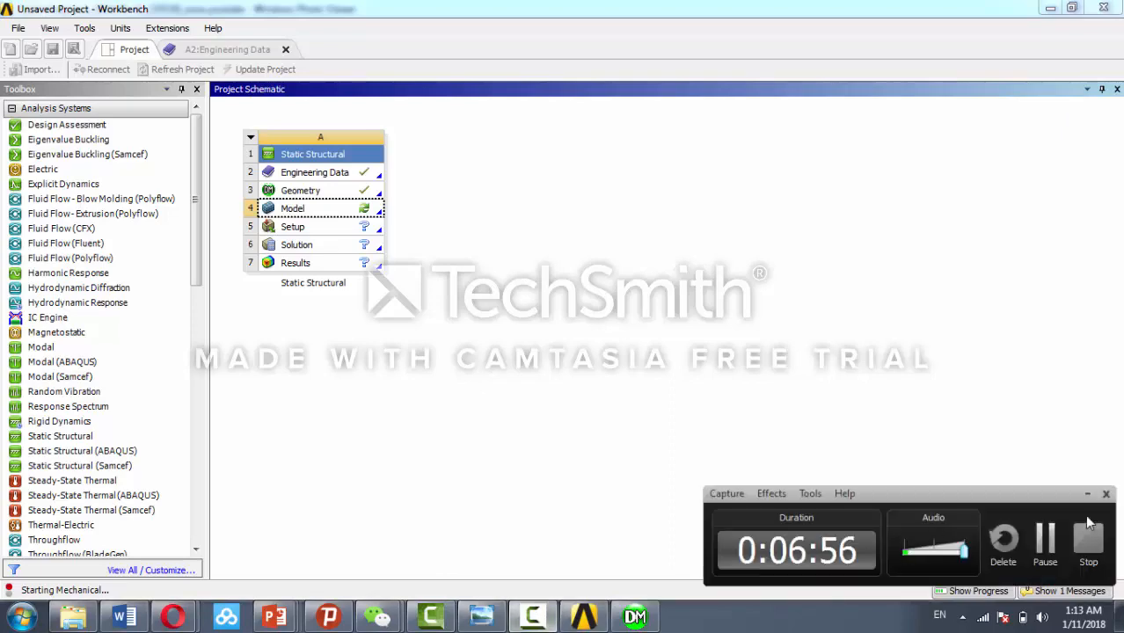
pyautogui.click(1047, 542)
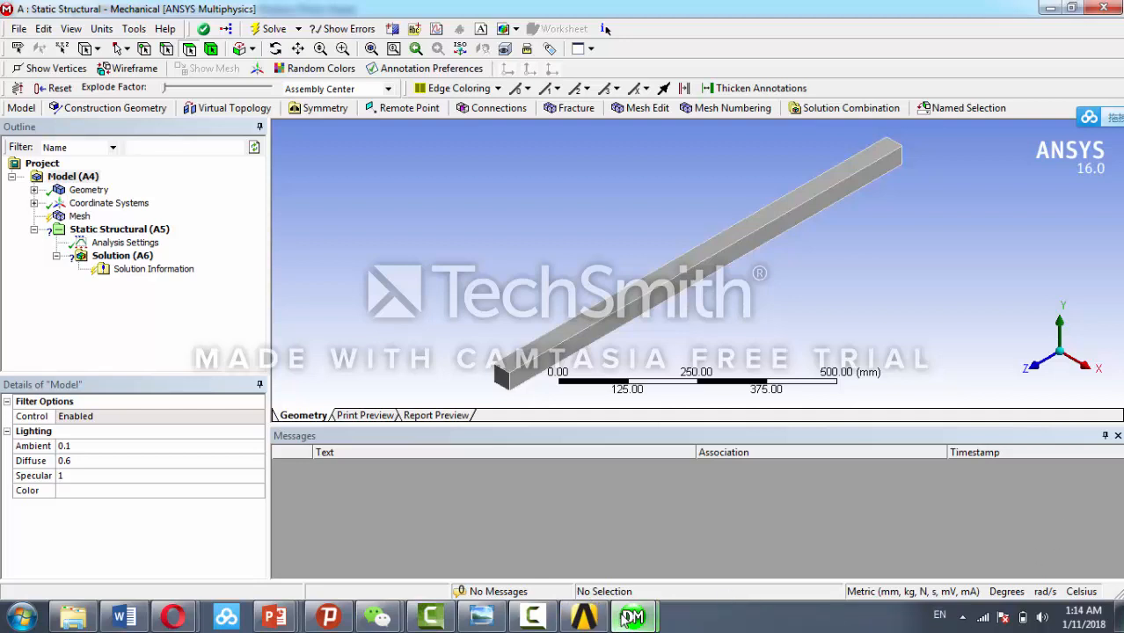
# Step: Set the mesh sizing's Element Size to 10 mm
pyautogui.moveTo(631, 617)
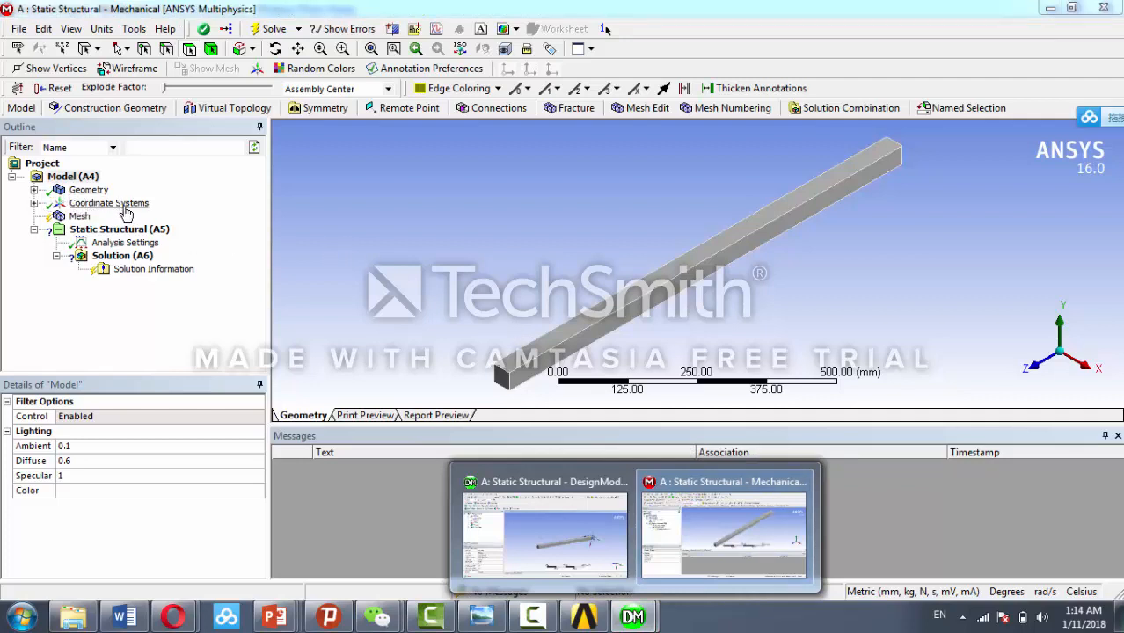
pyautogui.click(79, 218)
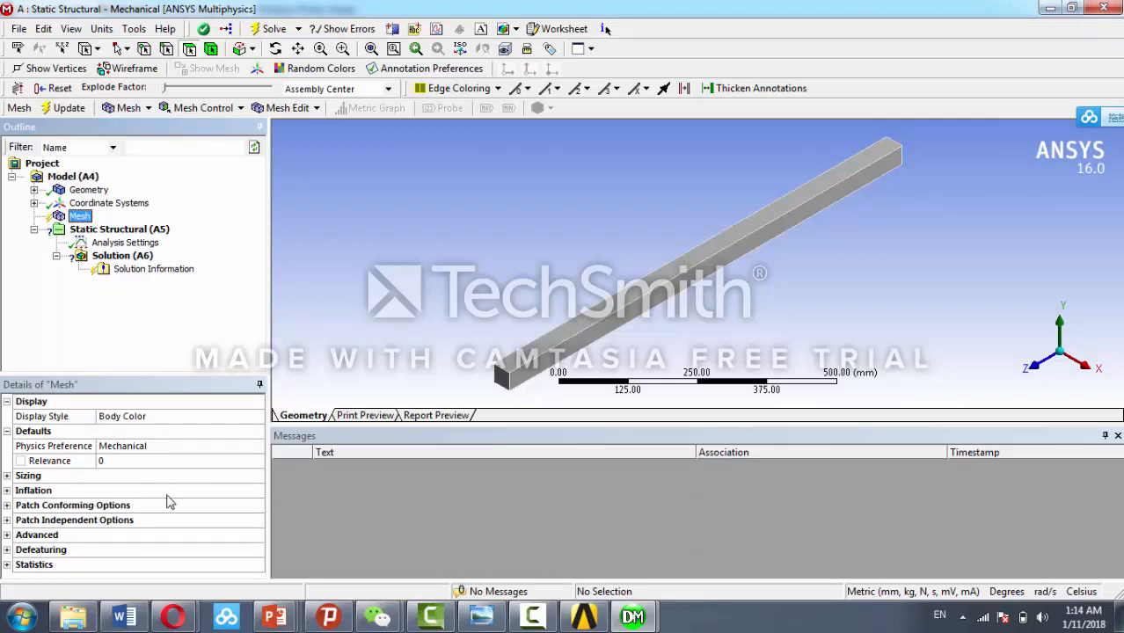
pyautogui.click(26, 477)
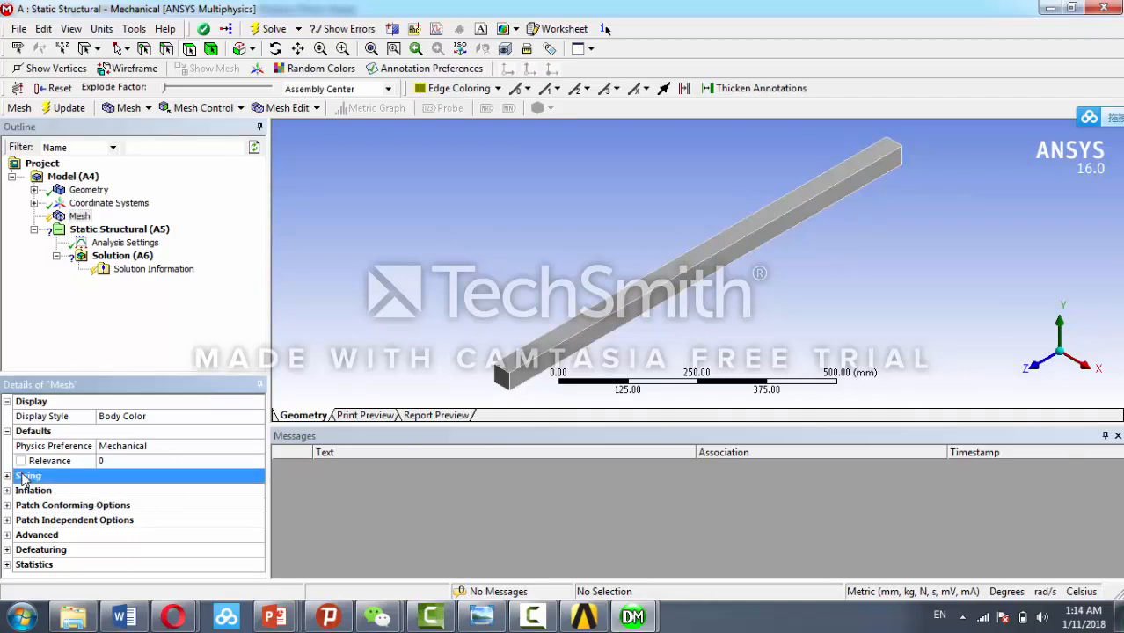
pyautogui.click(8, 476)
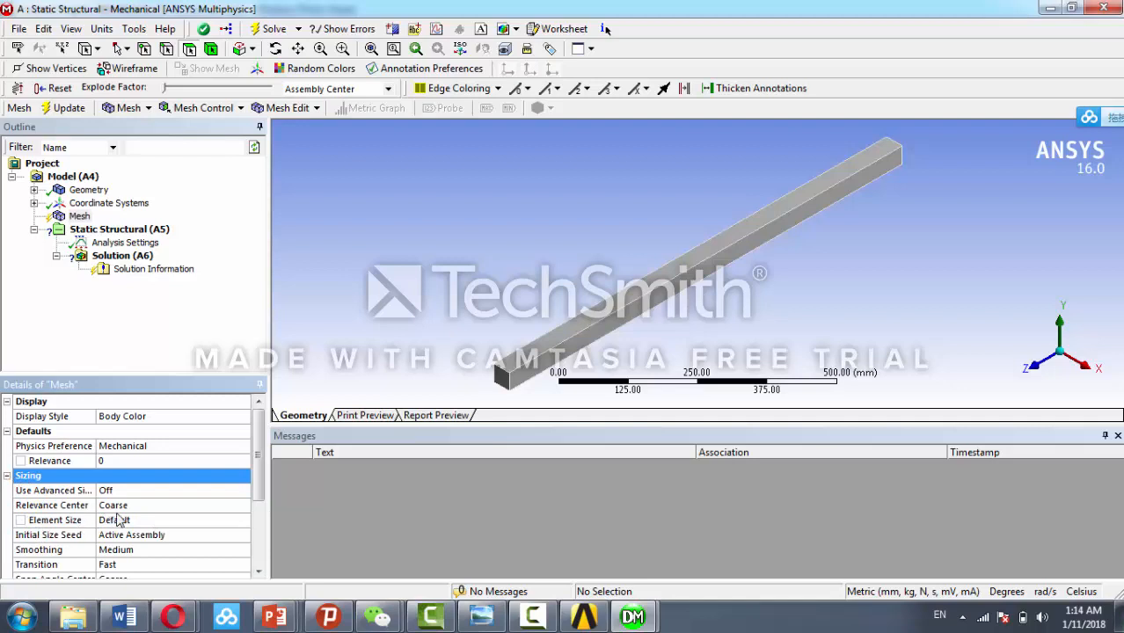
pyautogui.click(137, 520)
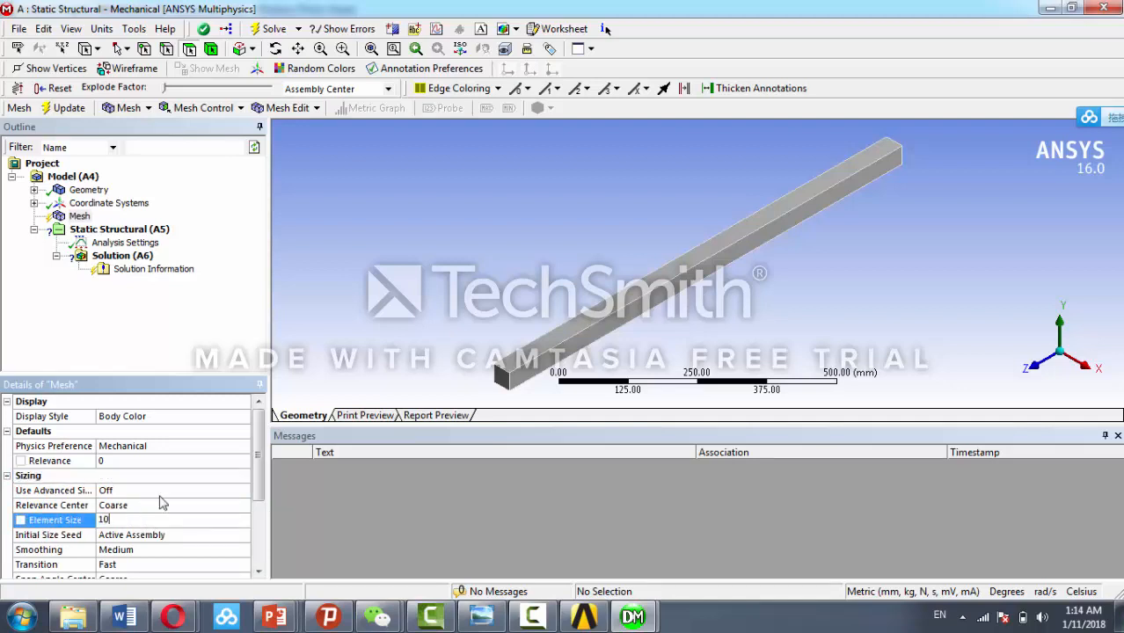
pyautogui.write('10')
pyautogui.click(201, 347)
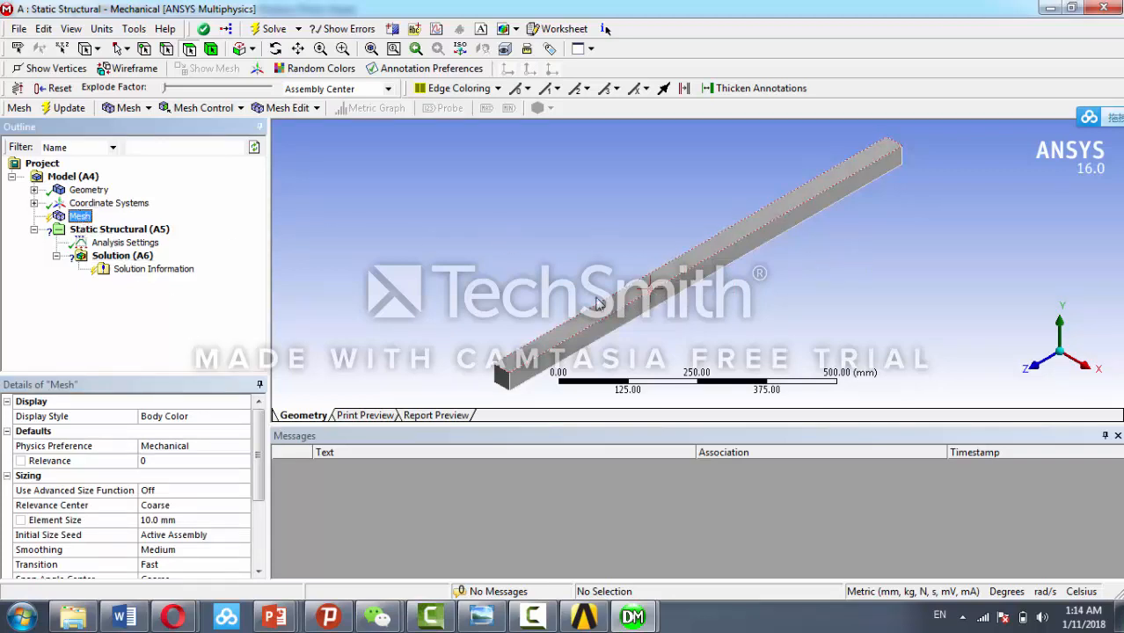
# Step: Generate the mesh for the beam
pyautogui.rightClick(76, 219)
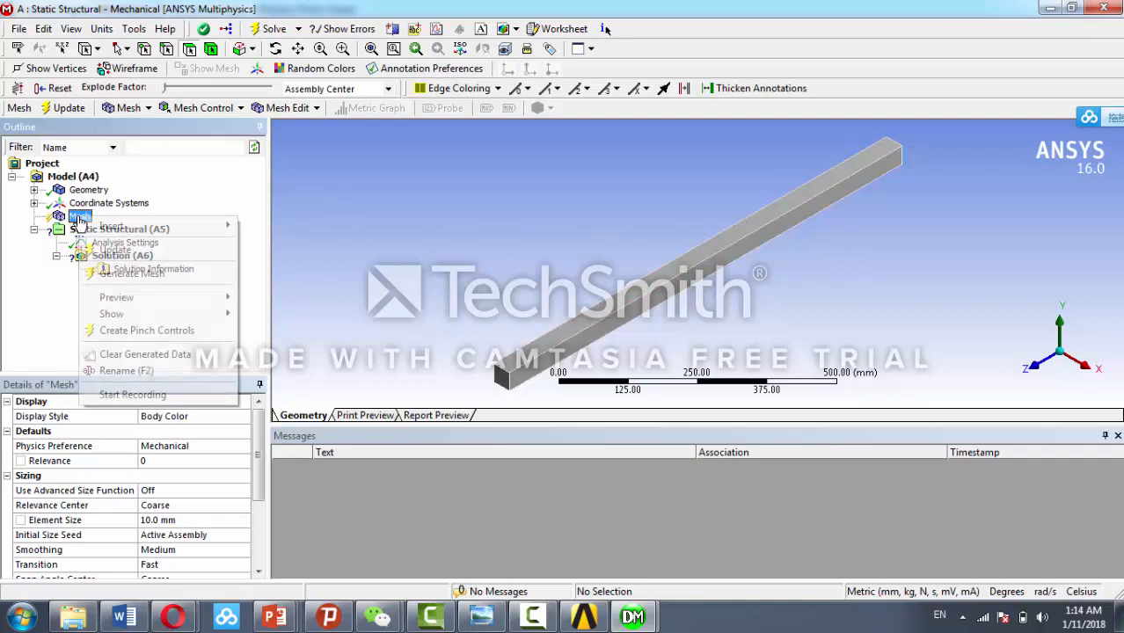
pyautogui.click(130, 274)
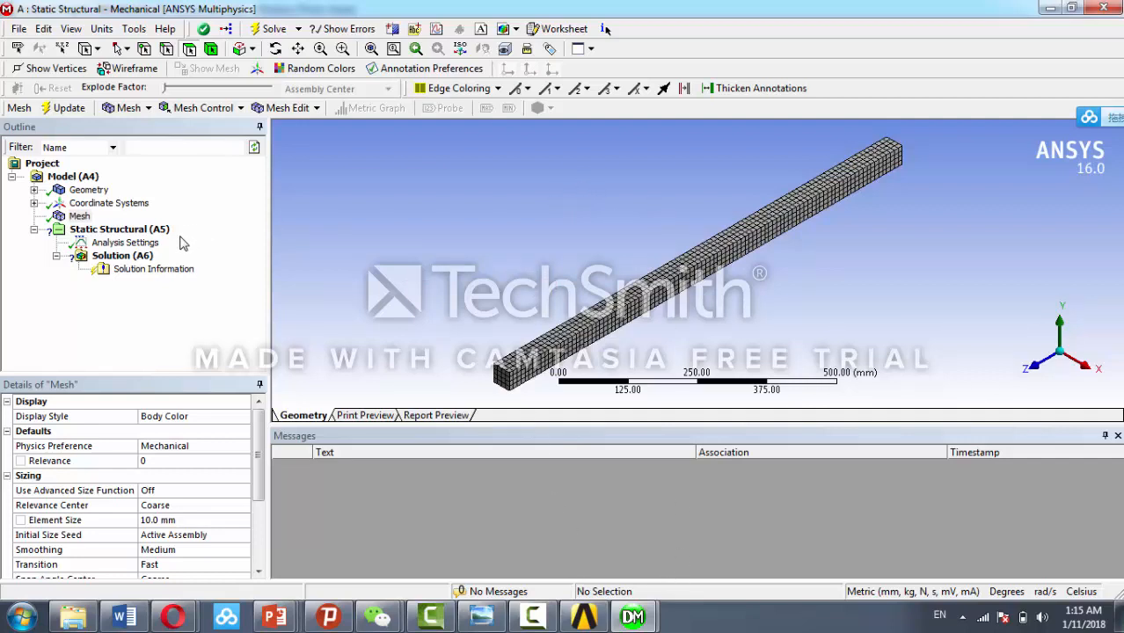
pyautogui.click(536, 621)
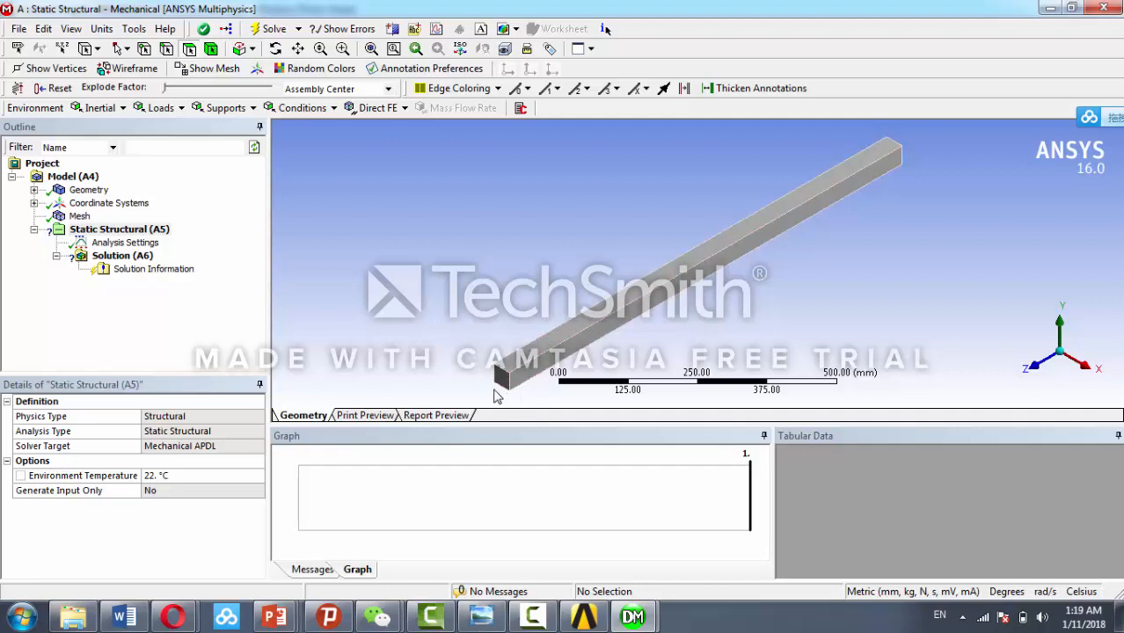
# Step: Add a Fixed Support to the static structural analysis, scoped to the bottom edge of the beam's +Z end face
pyautogui.rightClick(119, 233)
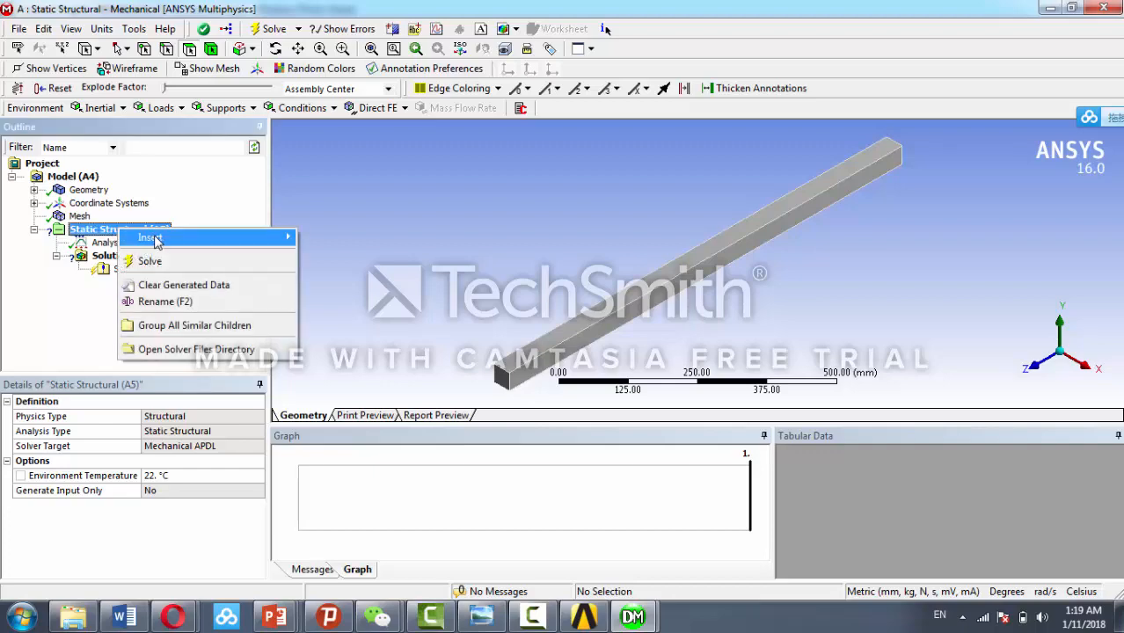
pyautogui.moveTo(171, 239)
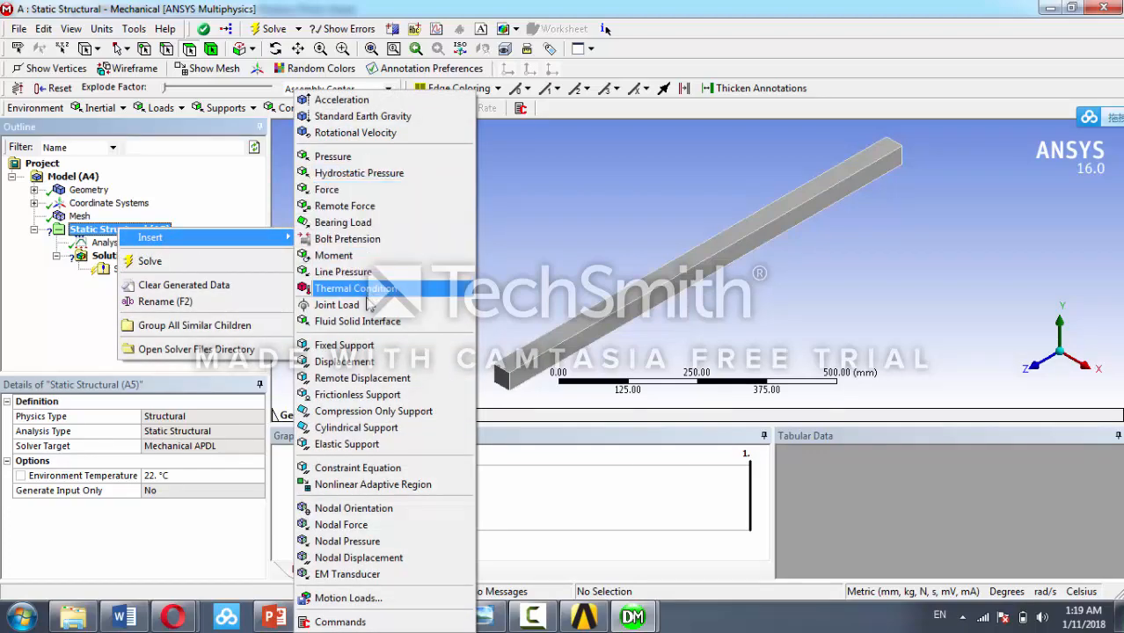
pyautogui.click(361, 350)
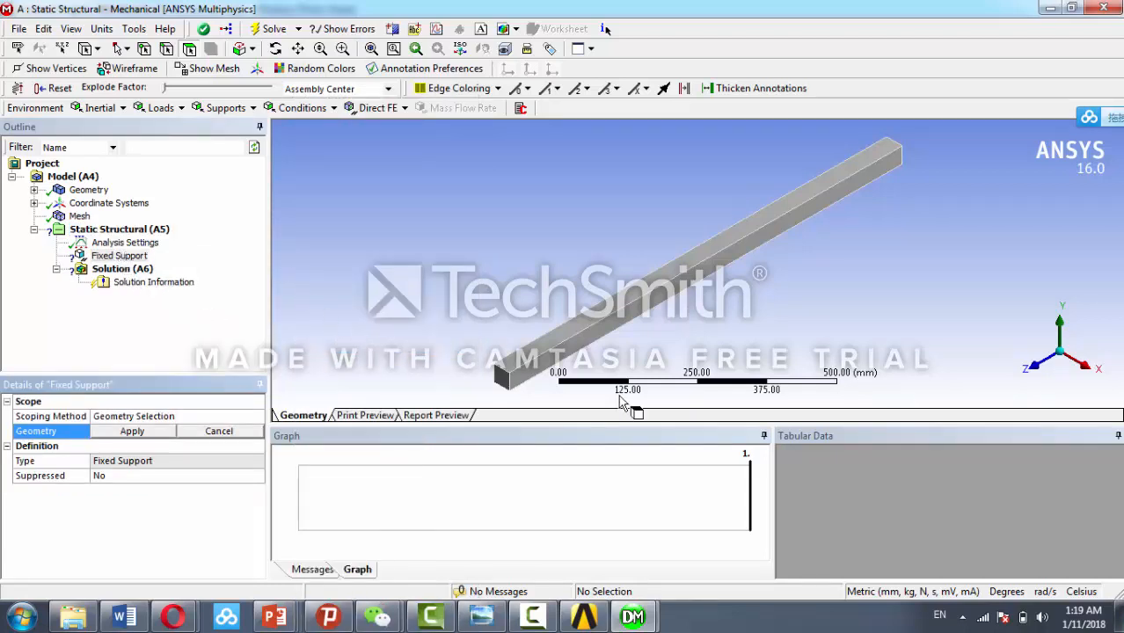
pyautogui.rightClick(121, 232)
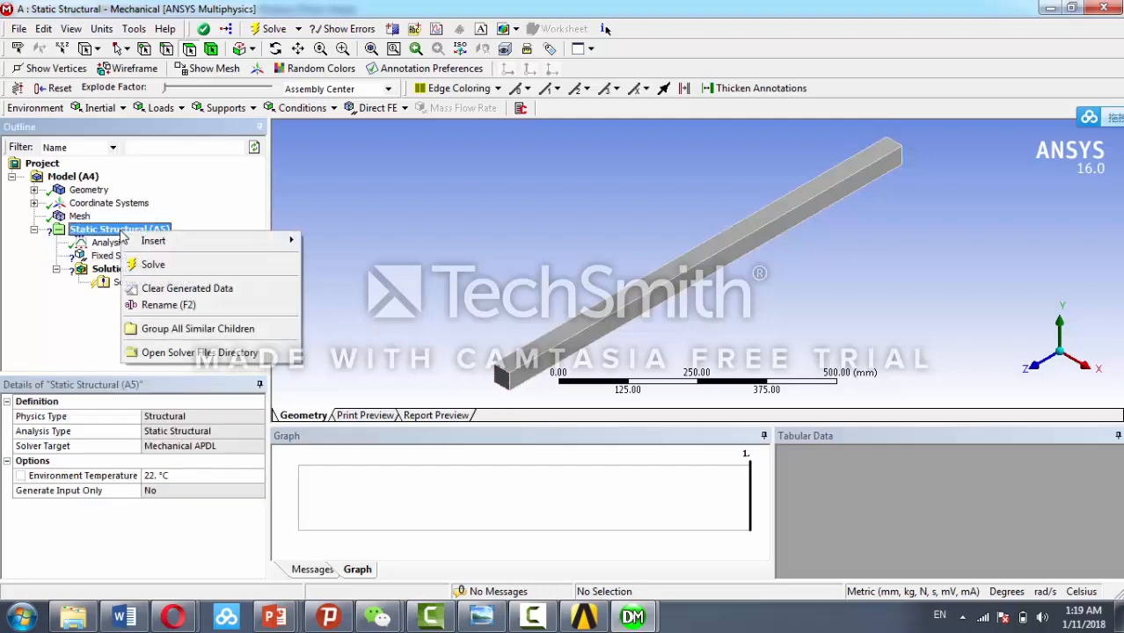
pyautogui.click(100, 261)
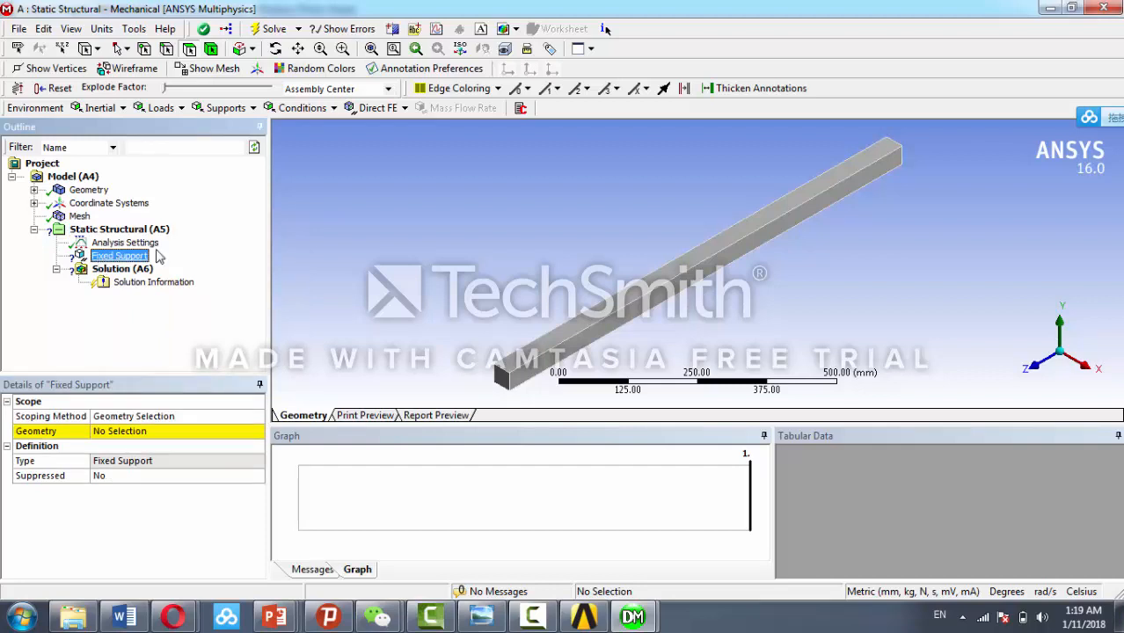
pyautogui.click(167, 51)
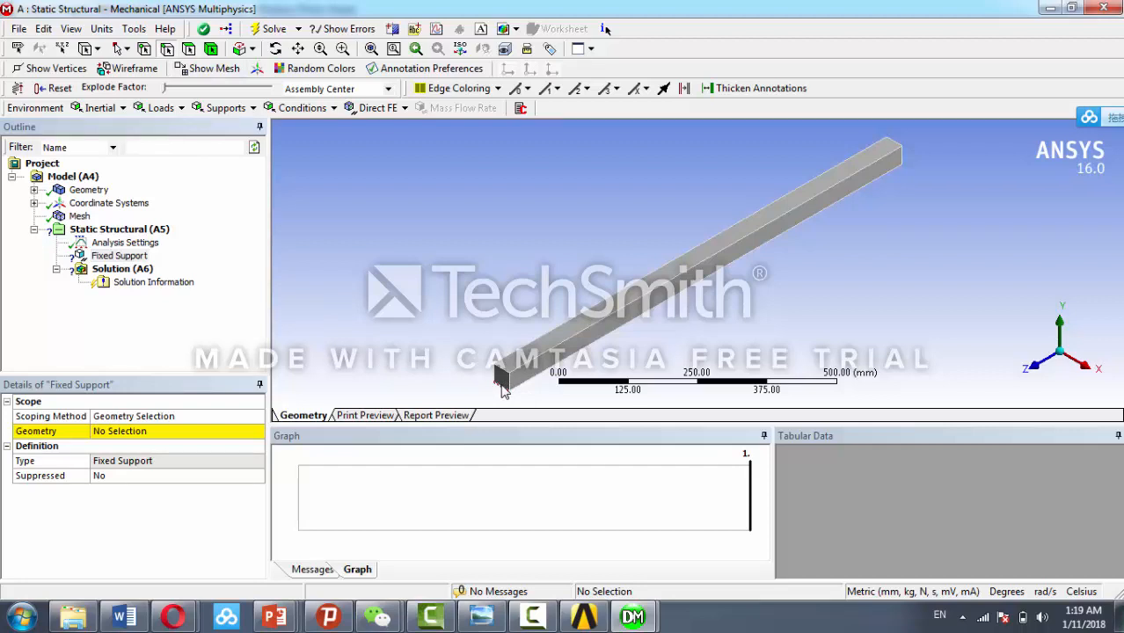
pyautogui.click(500, 387)
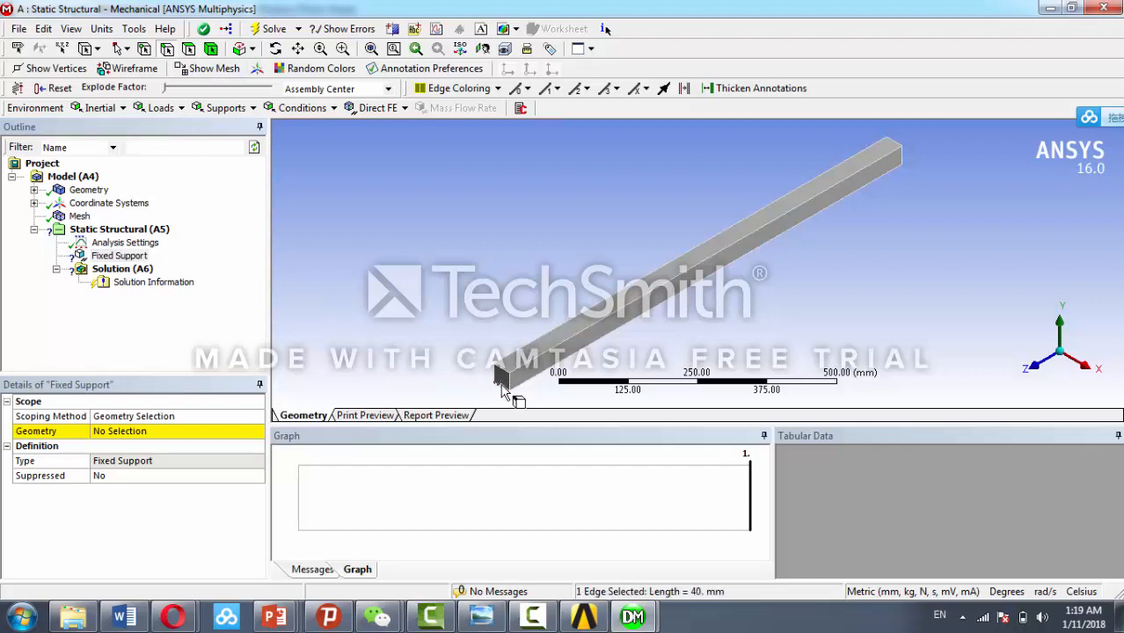
pyautogui.click(134, 432)
pyautogui.click(134, 432)
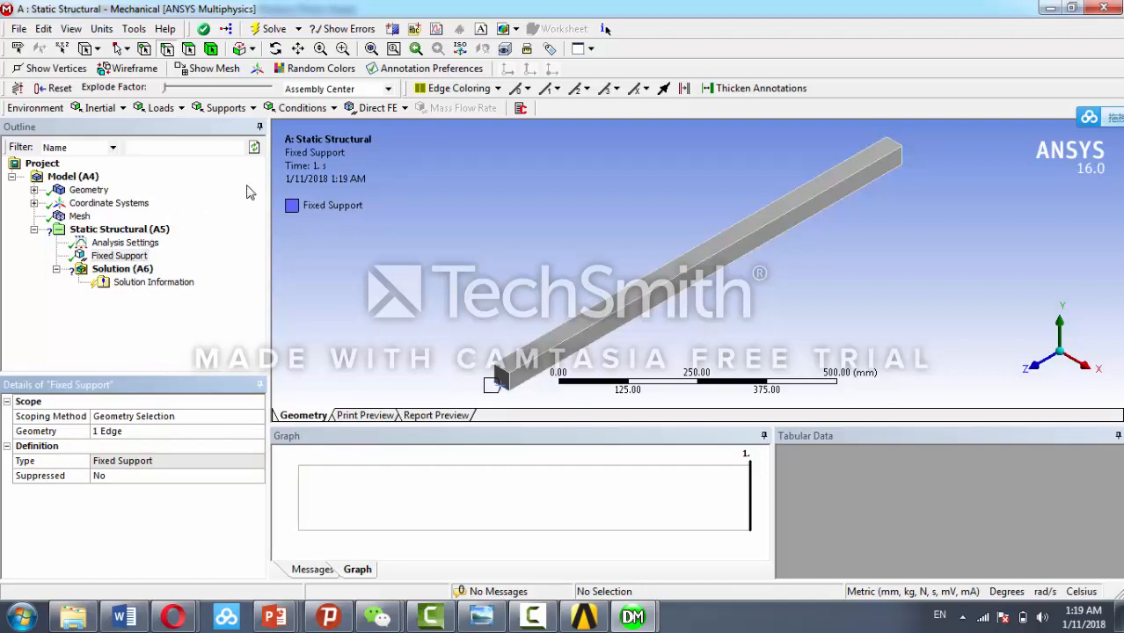
# Step: Insert a Displacement support and select the bottom edge at the beam end opposite the fixed support
pyautogui.moveTo(619, 356); pyautogui.dragTo(371, 396, button='middle')
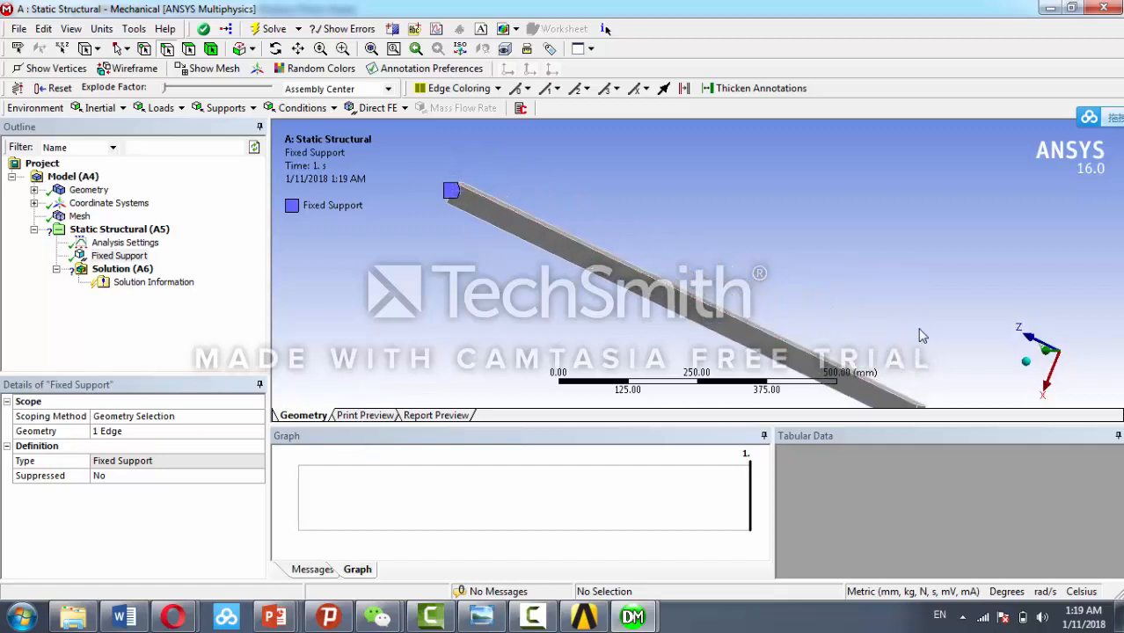
pyautogui.click(1054, 382)
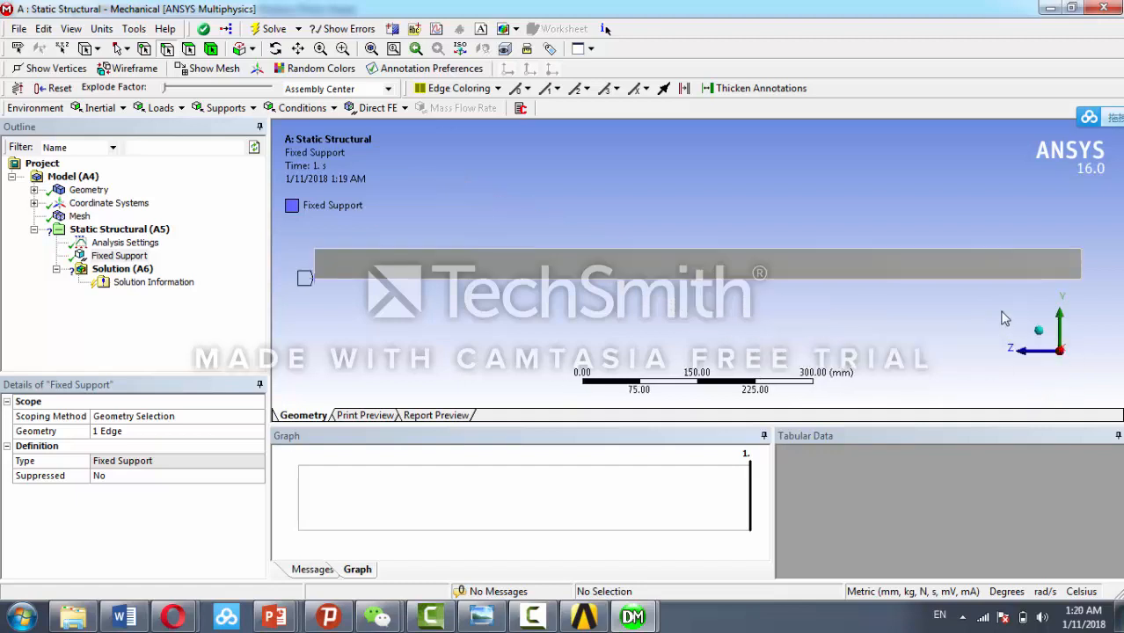
pyautogui.keyDown('ctrl'); pyautogui.moveTo(1005, 318); pyautogui.dragTo(845, 364, button='middle'); pyautogui.keyUp('ctrl')
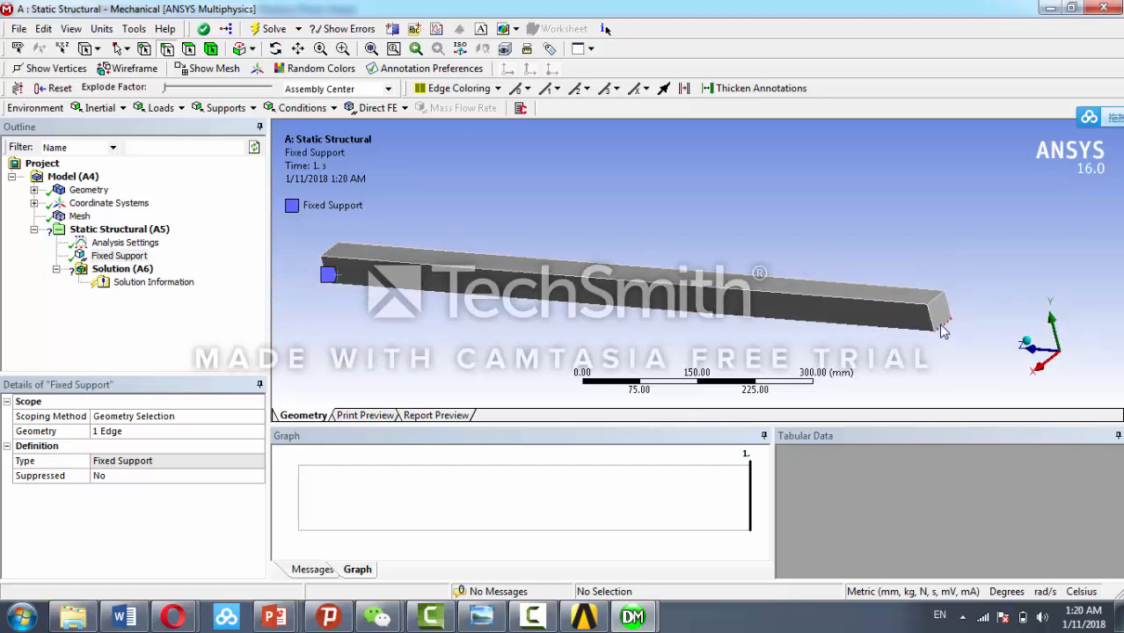
pyautogui.rightClick(136, 236)
pyautogui.moveTo(250, 239)
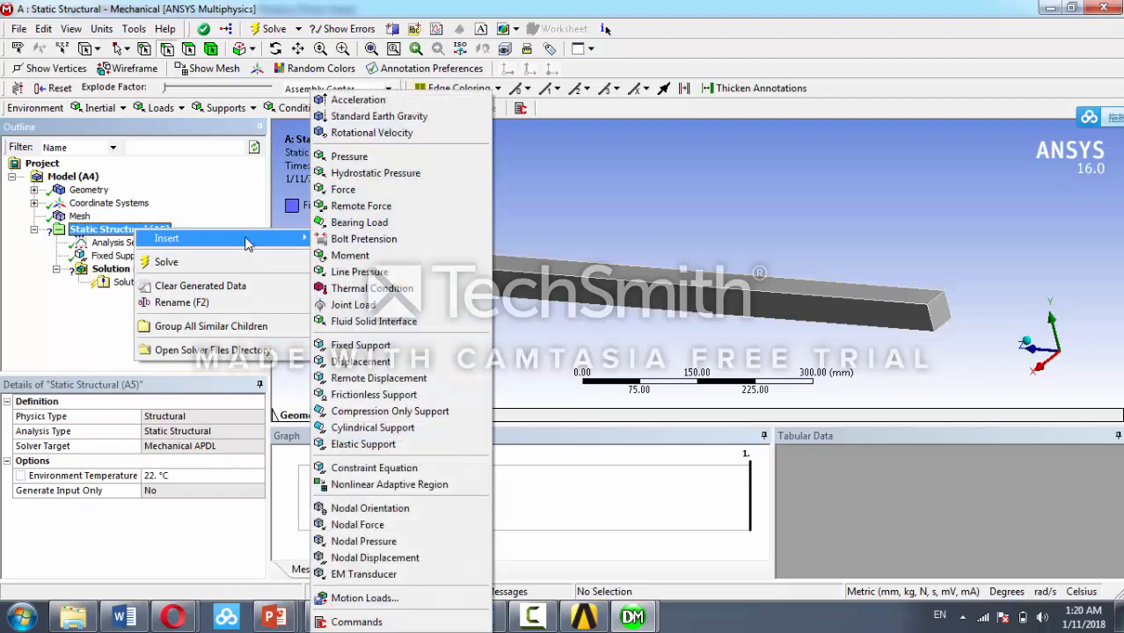
pyautogui.click(405, 362)
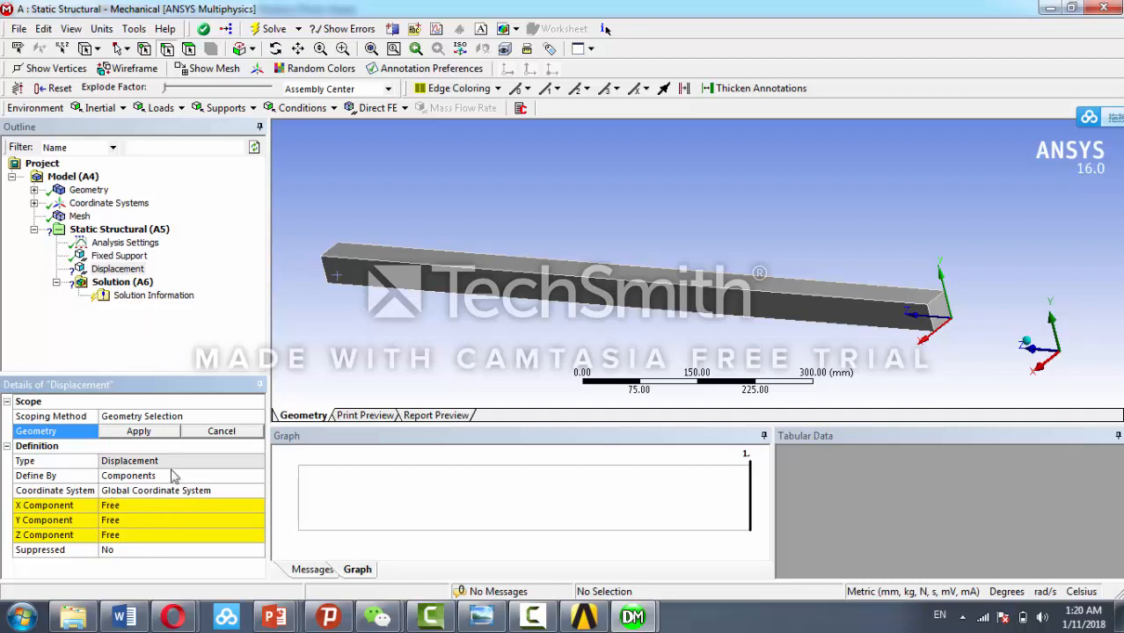
pyautogui.click(129, 273)
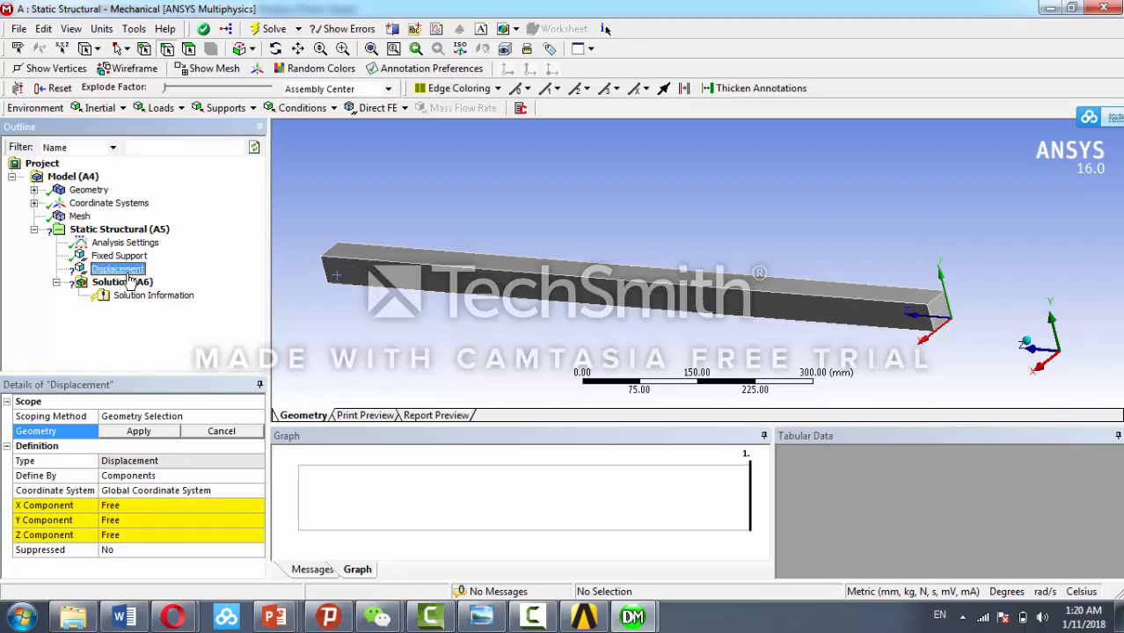
pyautogui.click(172, 52)
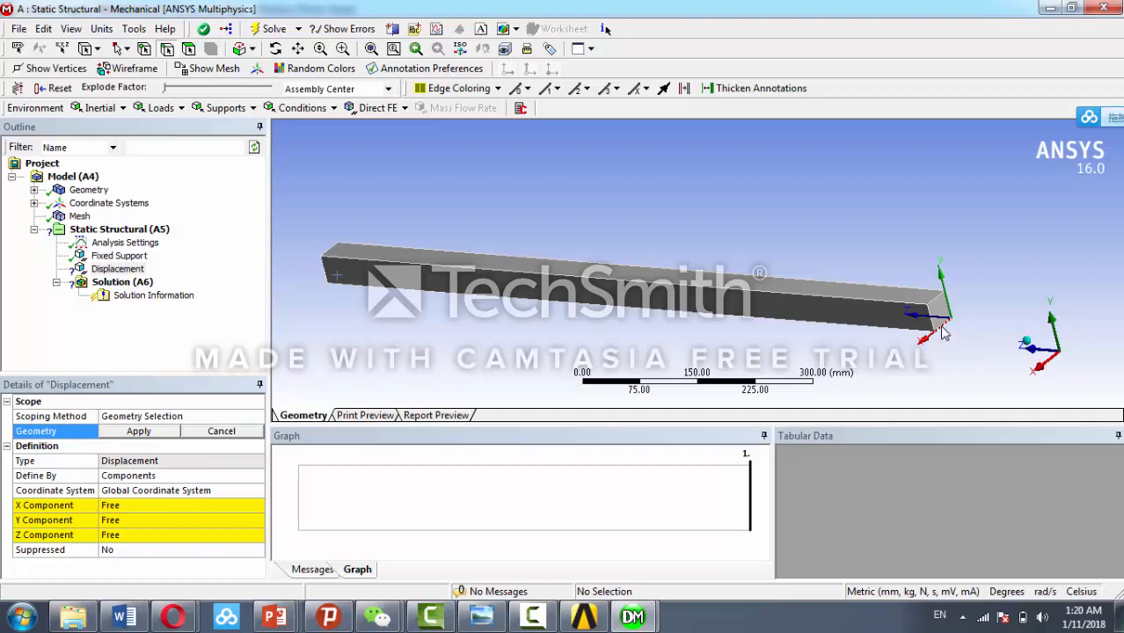
pyautogui.click(943, 332)
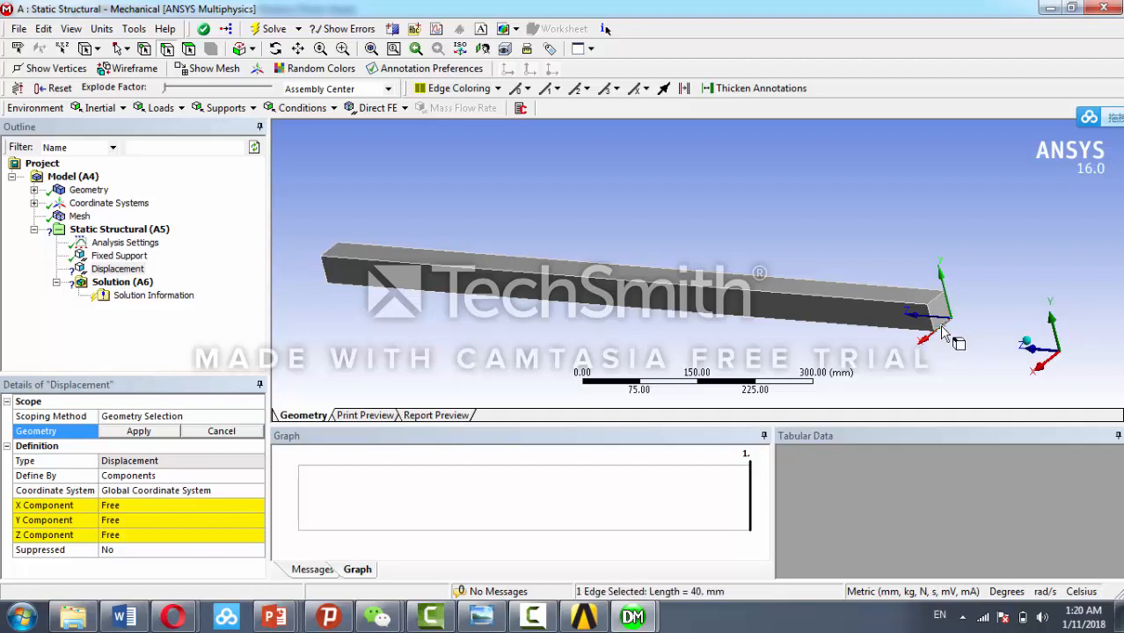
# Step: Set the Displacement's Y and X components to a constant 0 mm and apply the selected bottom edge as its geometry
pyautogui.click(158, 519)
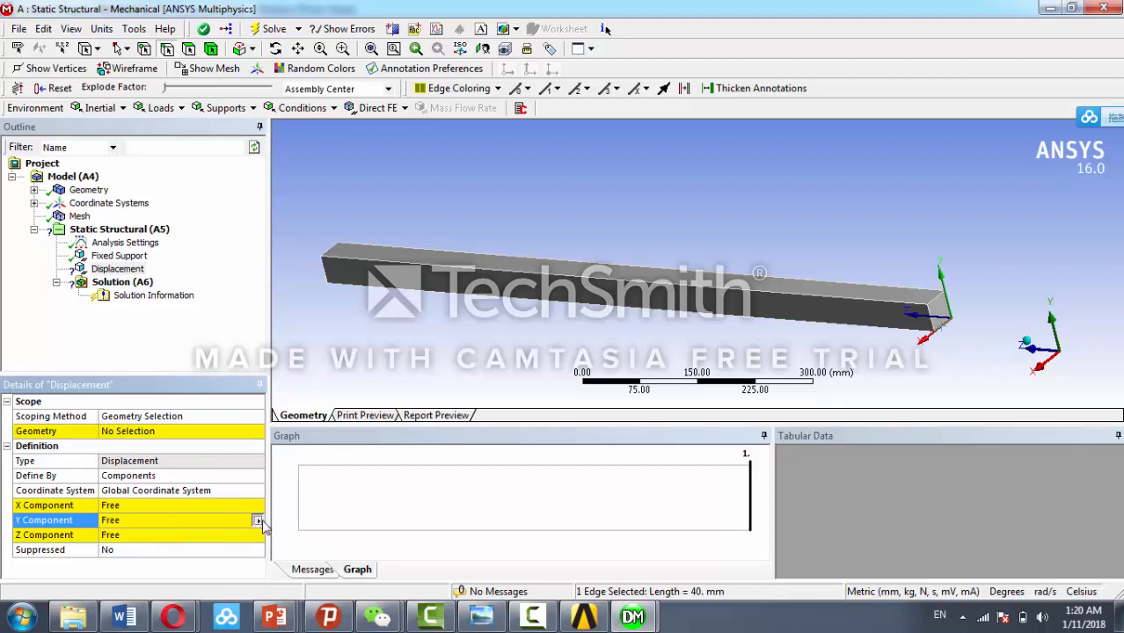
pyautogui.click(257, 520)
pyautogui.click(295, 463)
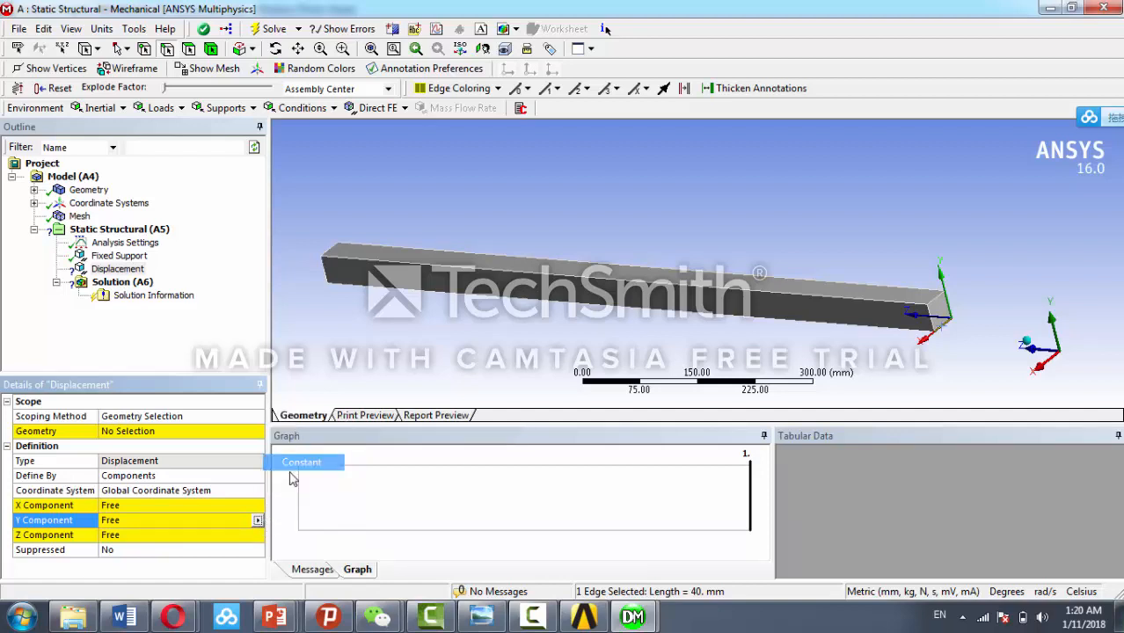
pyautogui.click(253, 508)
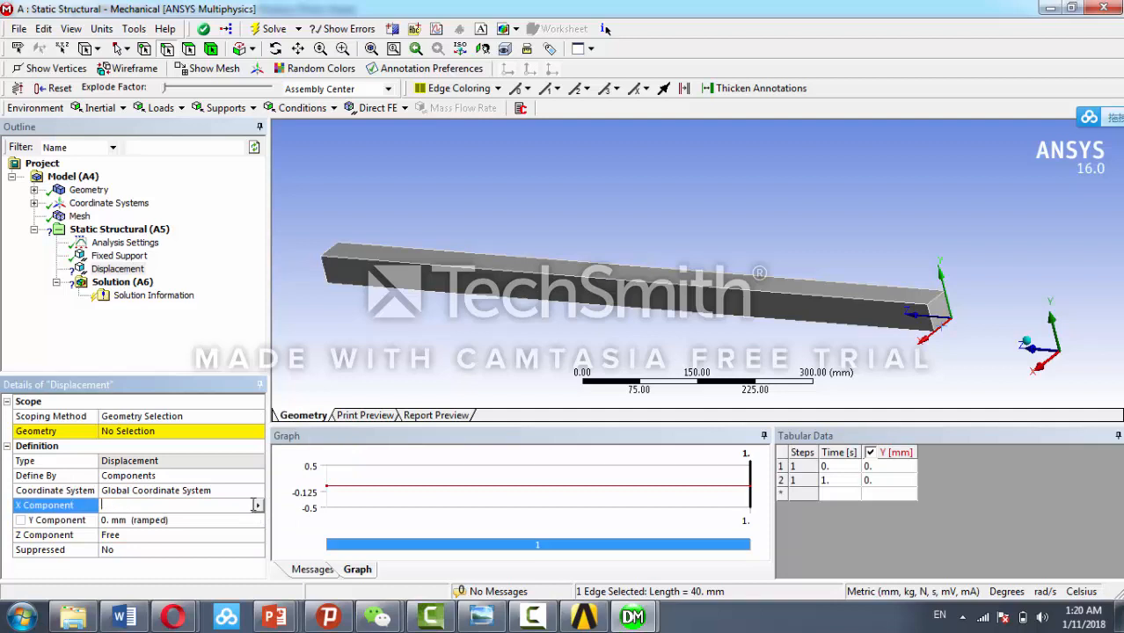
pyautogui.click(257, 506)
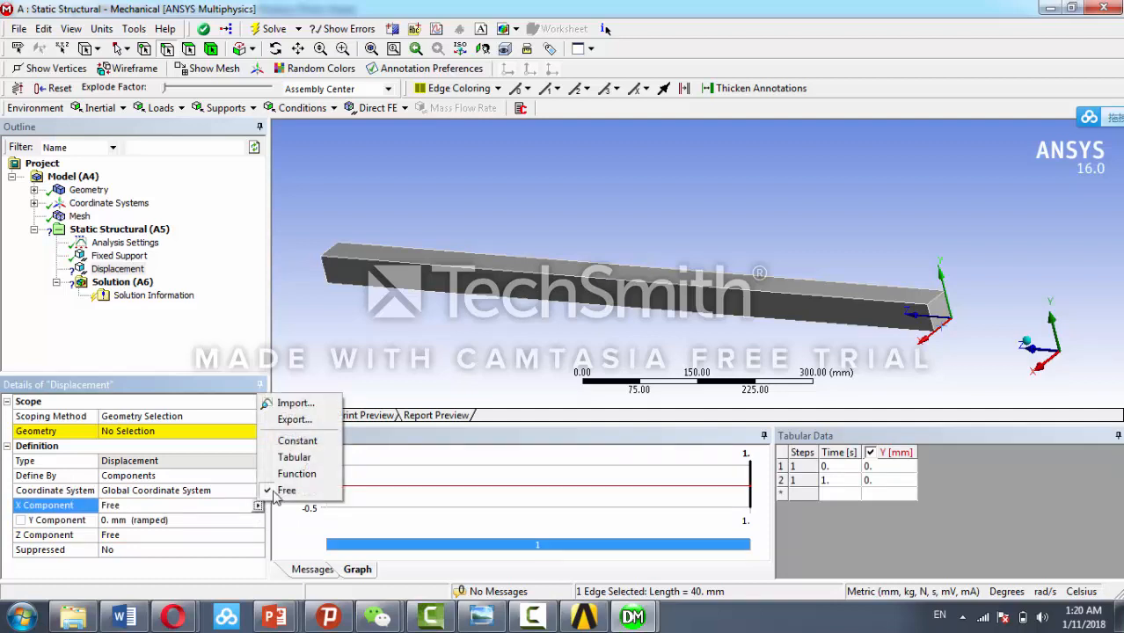
pyautogui.click(299, 441)
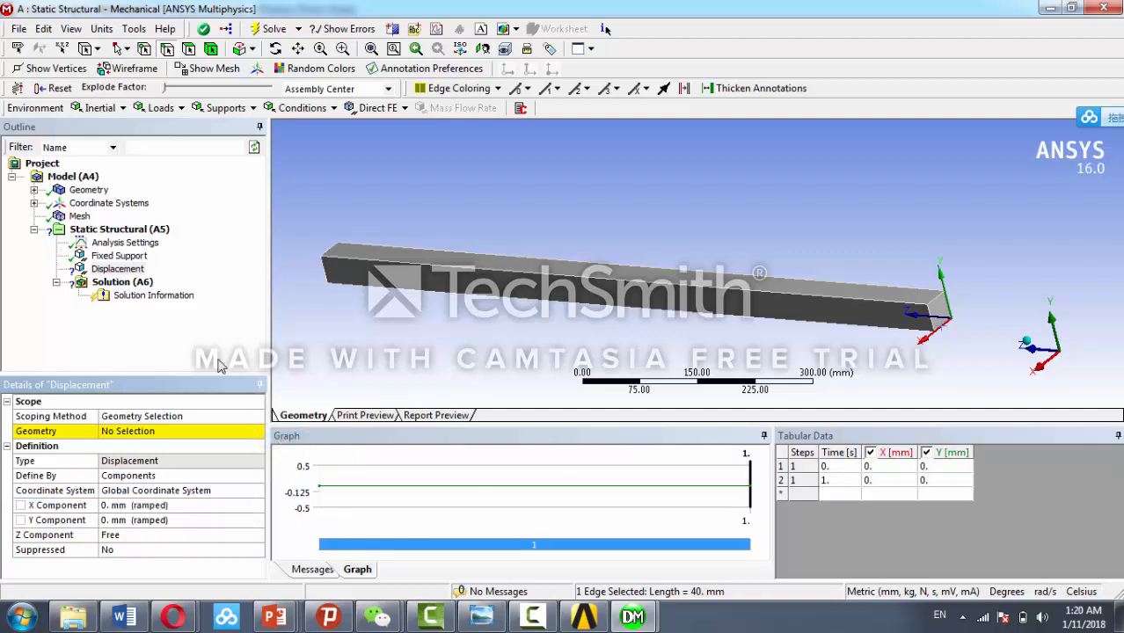
pyautogui.click(187, 433)
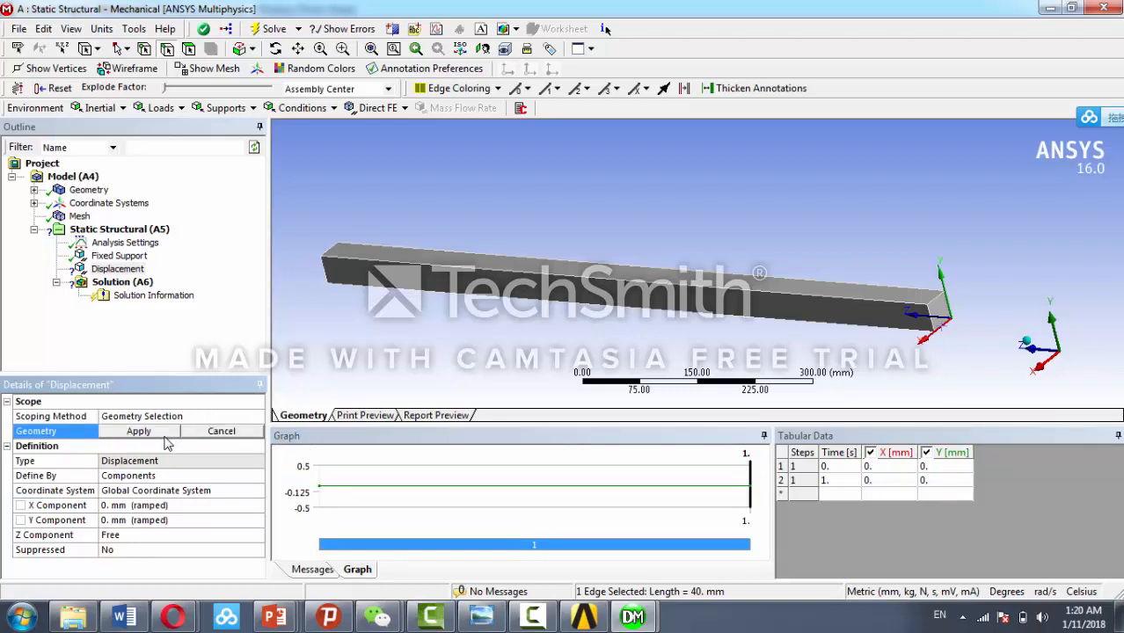
pyautogui.click(162, 435)
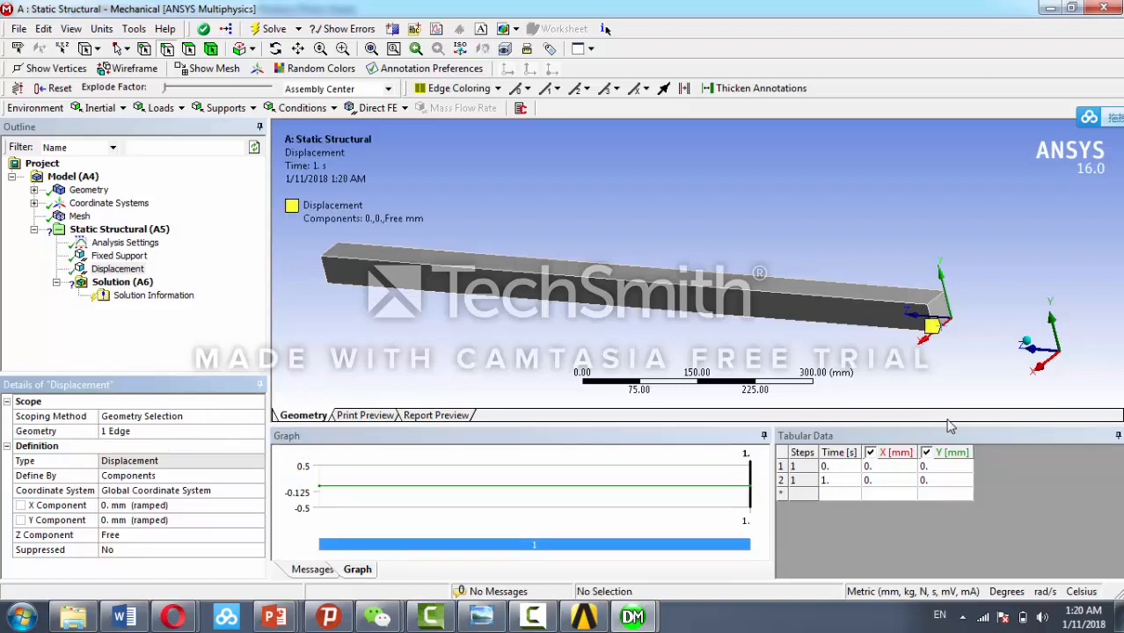
# Step: Add a Force load to the static structural analysis, scoped to the beam's entire top face
pyautogui.click(117, 229)
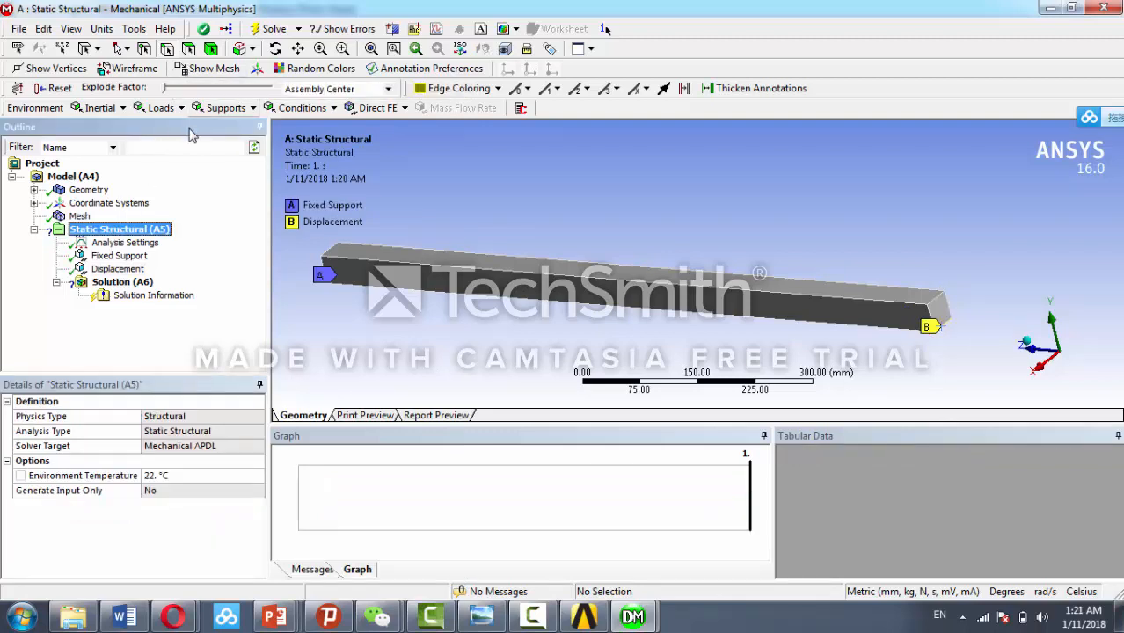
pyautogui.rightClick(144, 231)
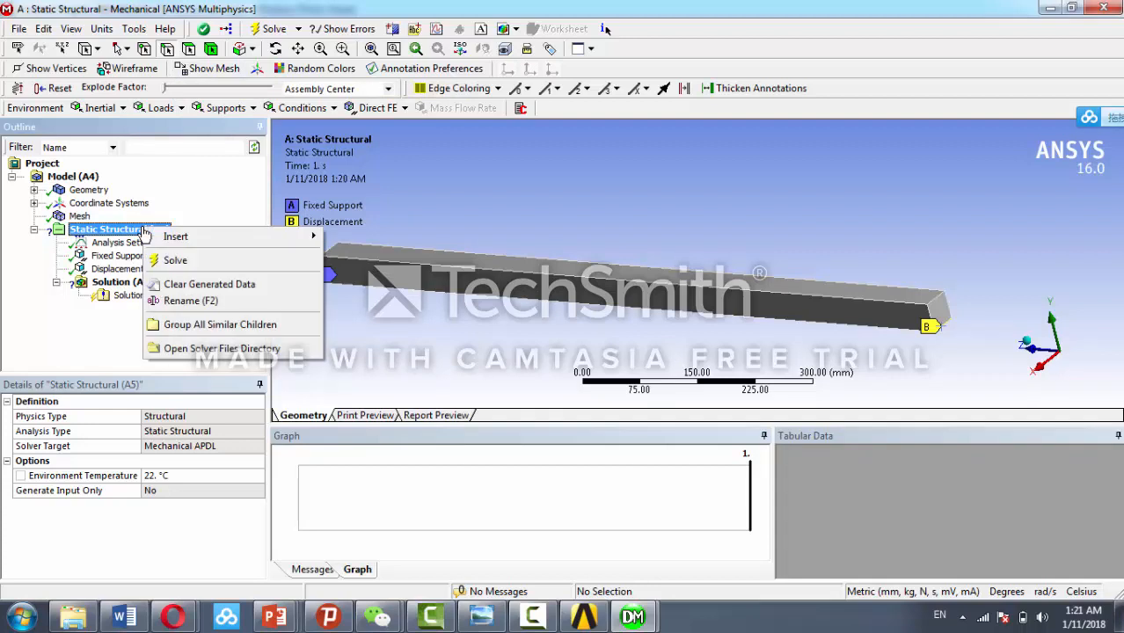
pyautogui.moveTo(242, 238)
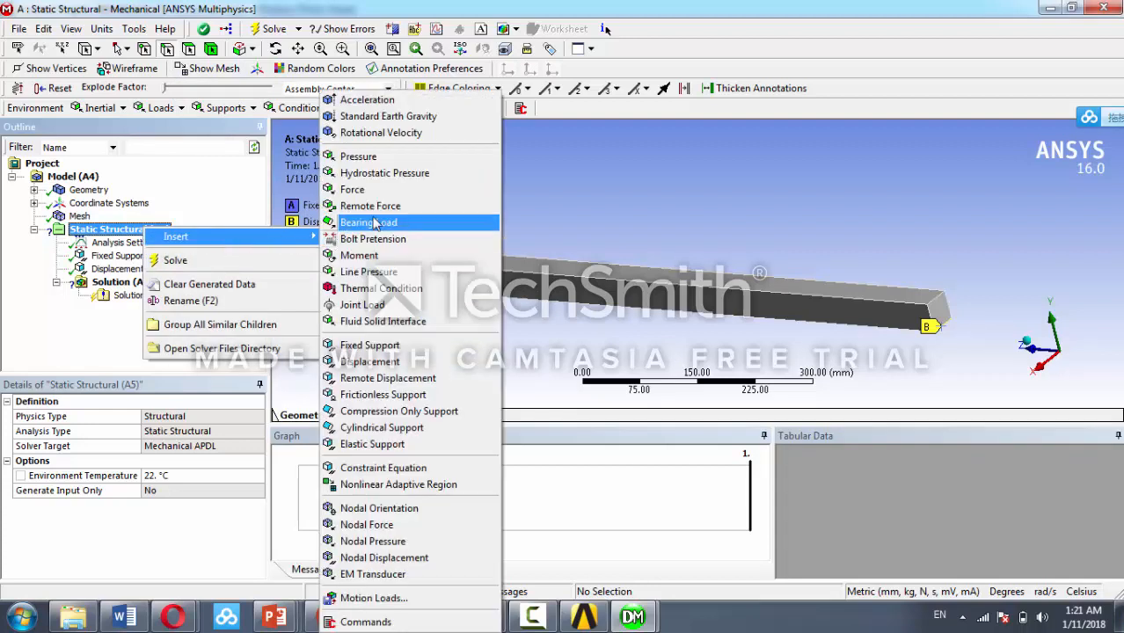
pyautogui.click(370, 189)
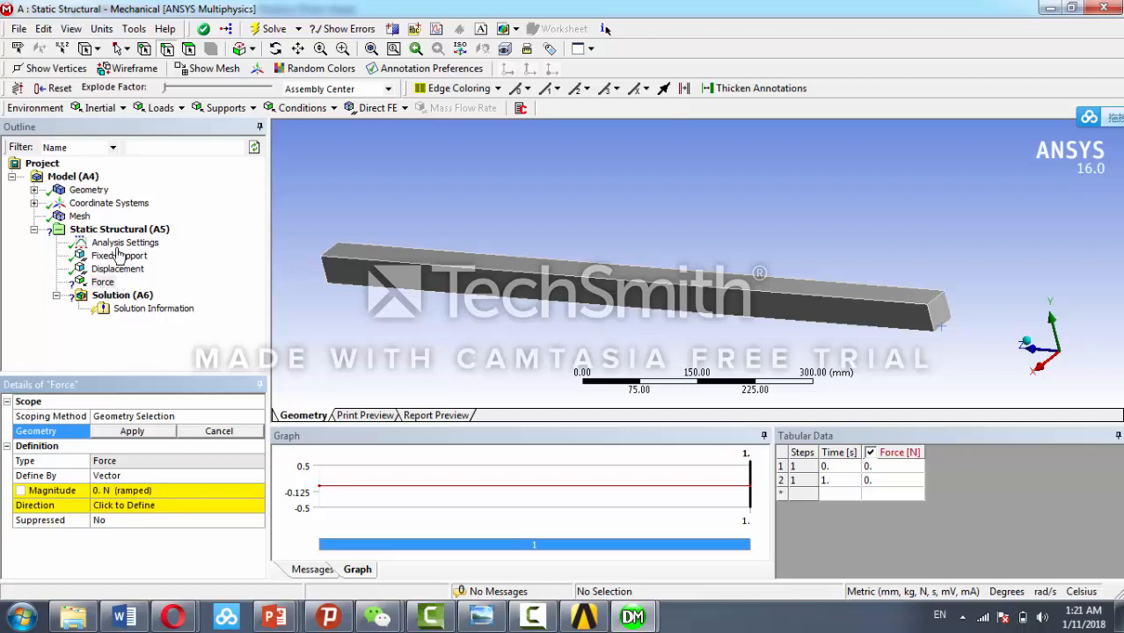
pyautogui.click(188, 49)
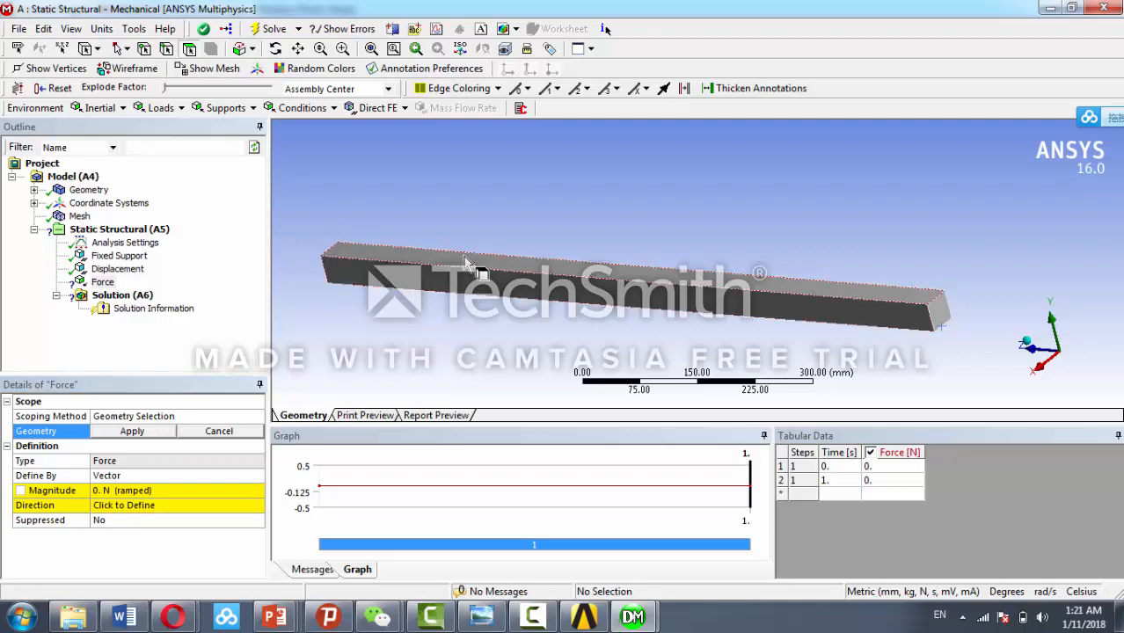
pyautogui.click(469, 266)
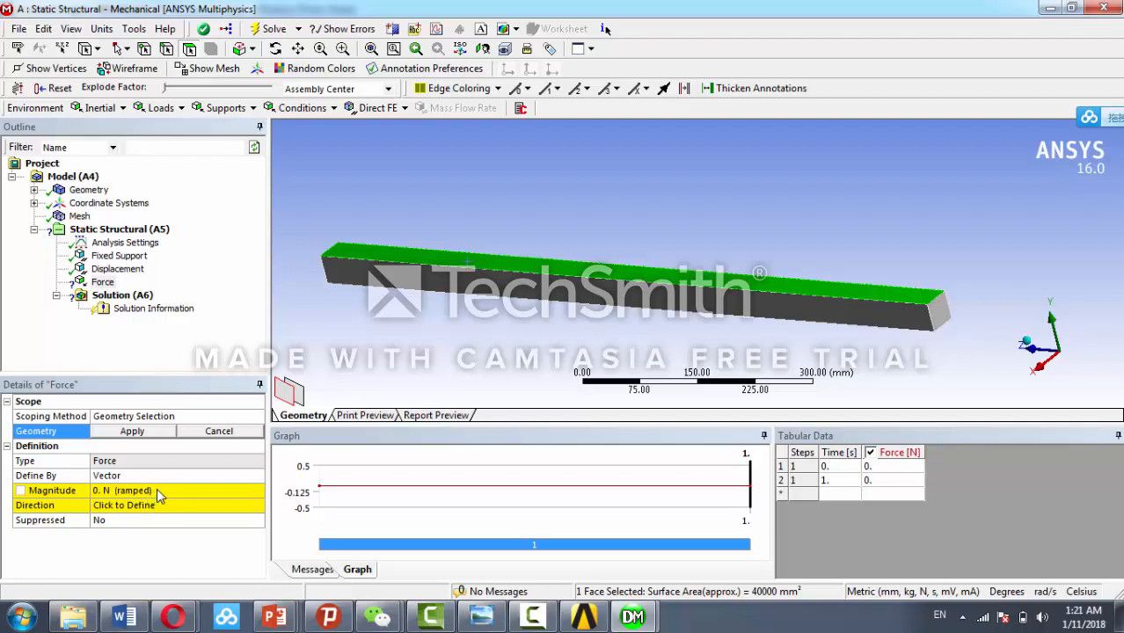
pyautogui.click(133, 431)
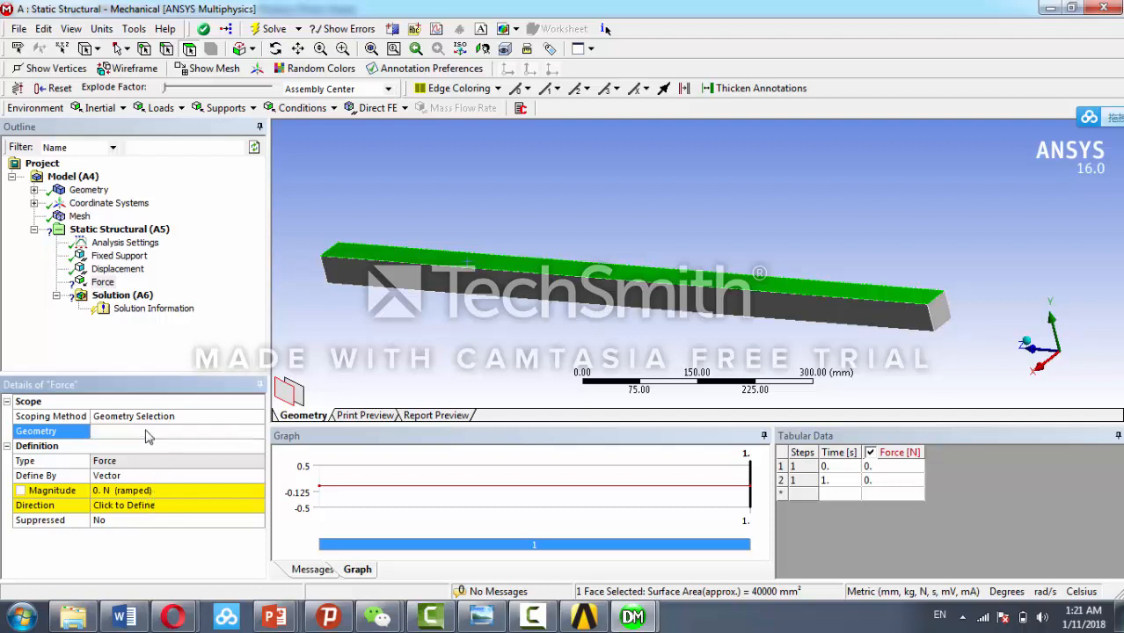
# Step: Set the force magnitude to 5000 N and reverse its direction so that it acts downward on the top face
pyautogui.click(162, 491)
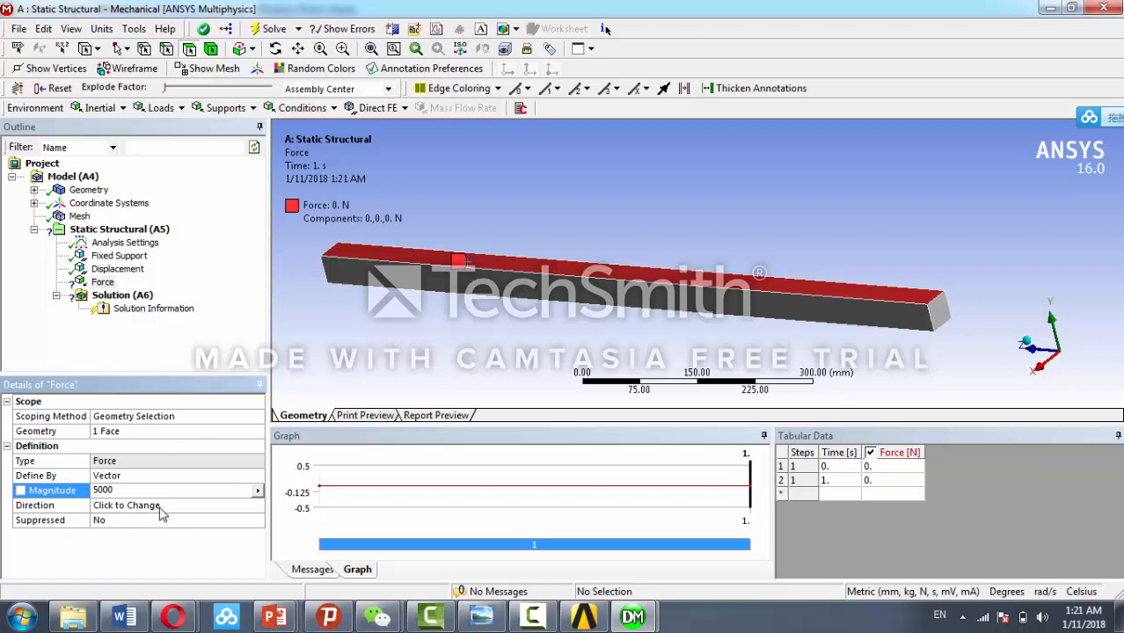
pyautogui.click(313, 352)
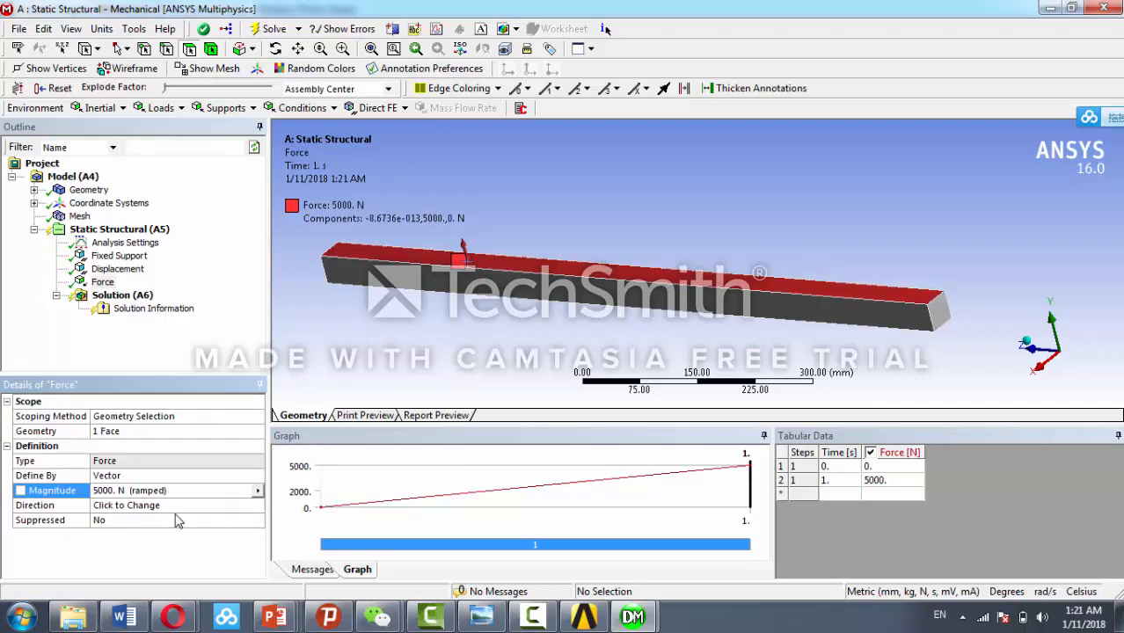
pyautogui.click(141, 505)
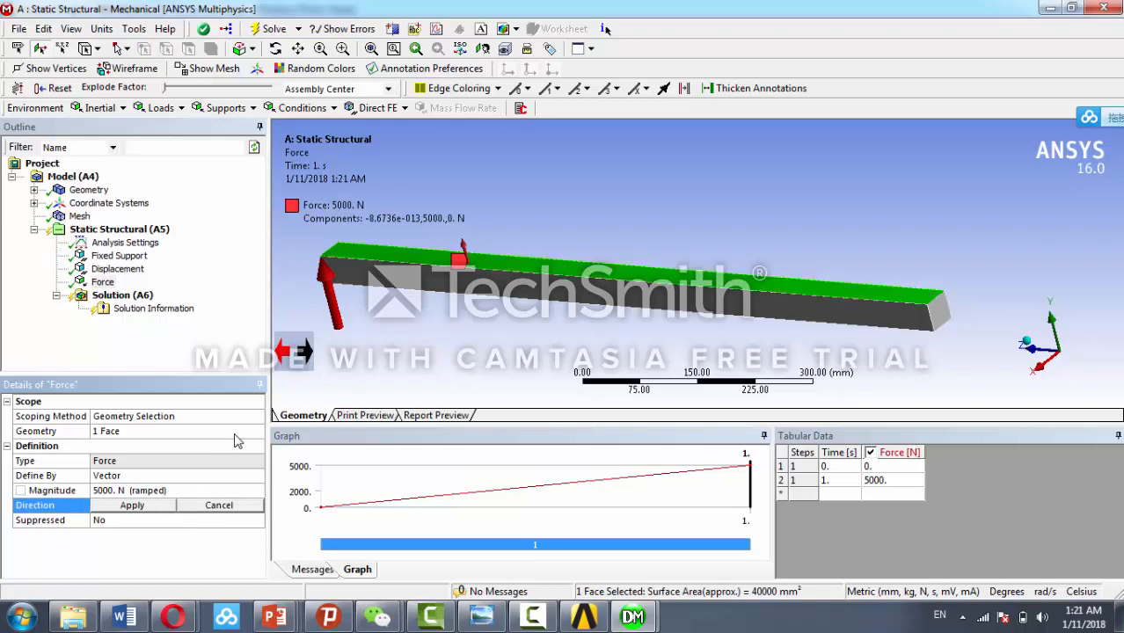
pyautogui.click(302, 350)
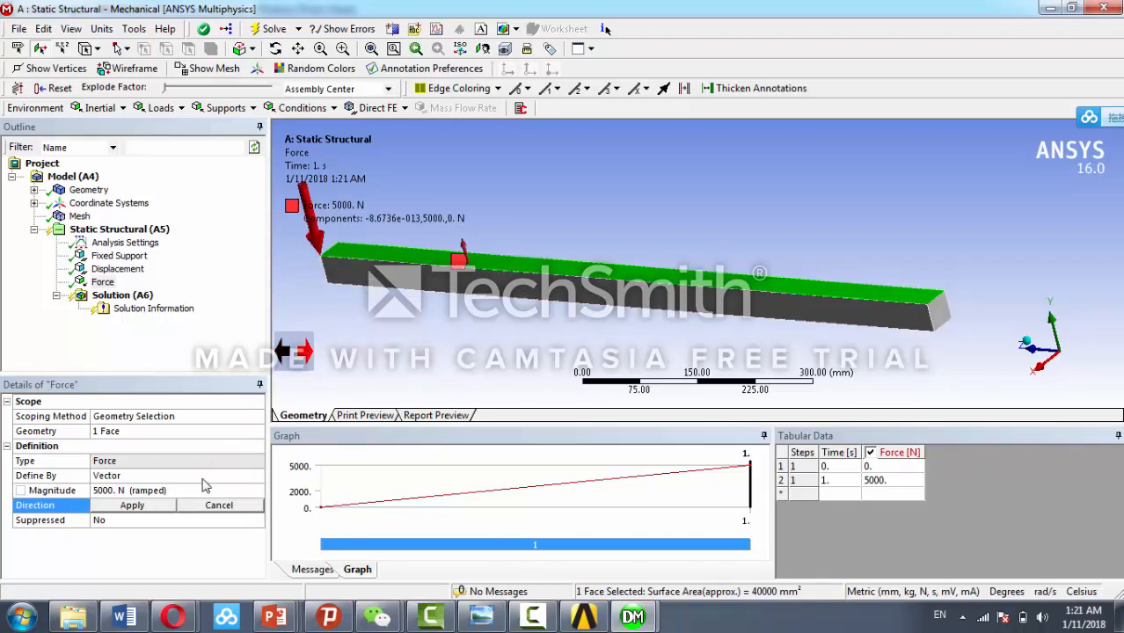
pyautogui.click(146, 510)
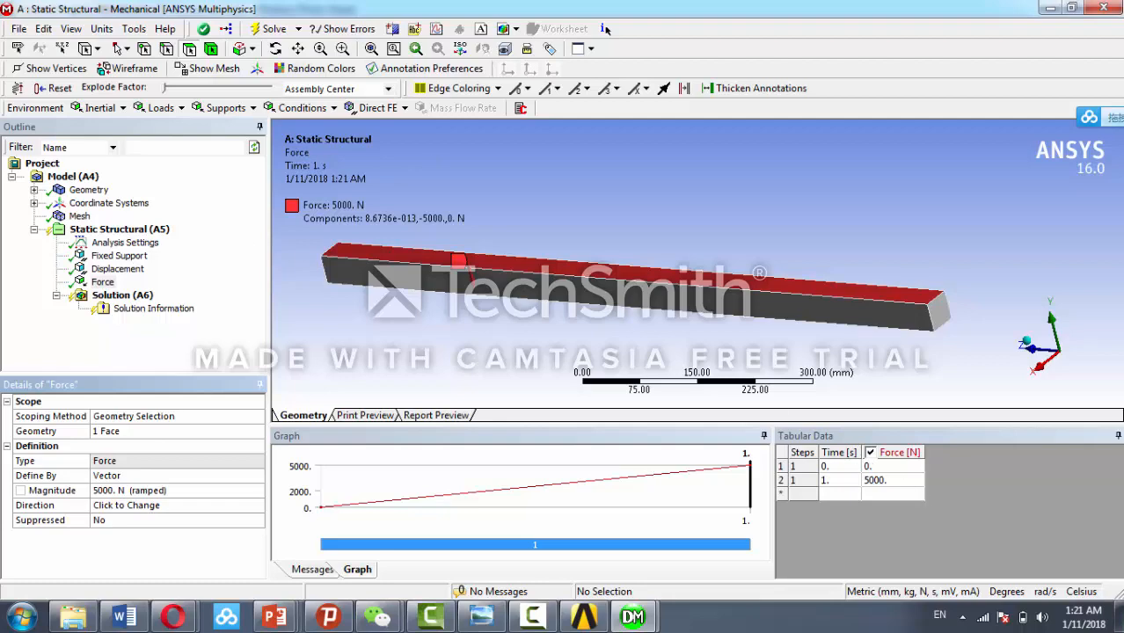
pyautogui.click(582, 617)
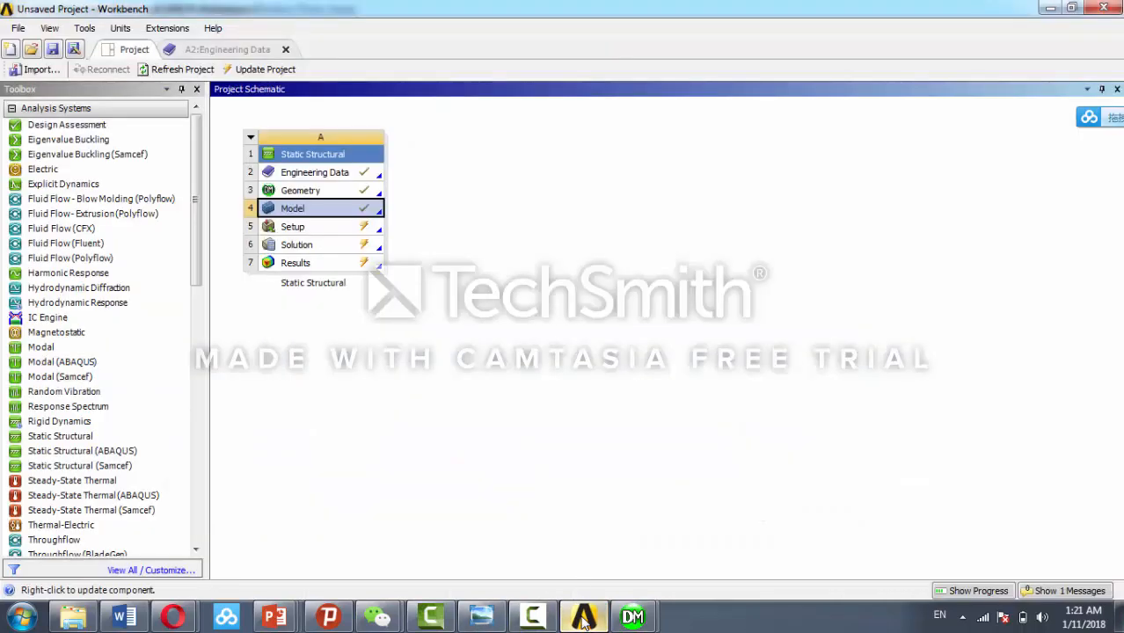
pyautogui.click(552, 624)
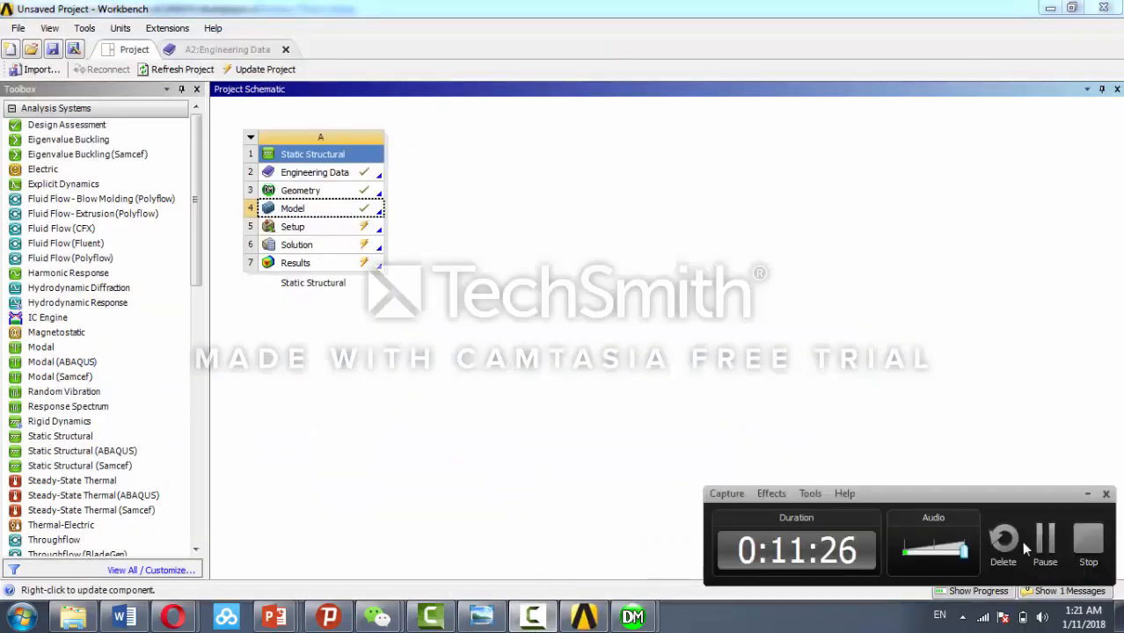
pyautogui.click(1044, 549)
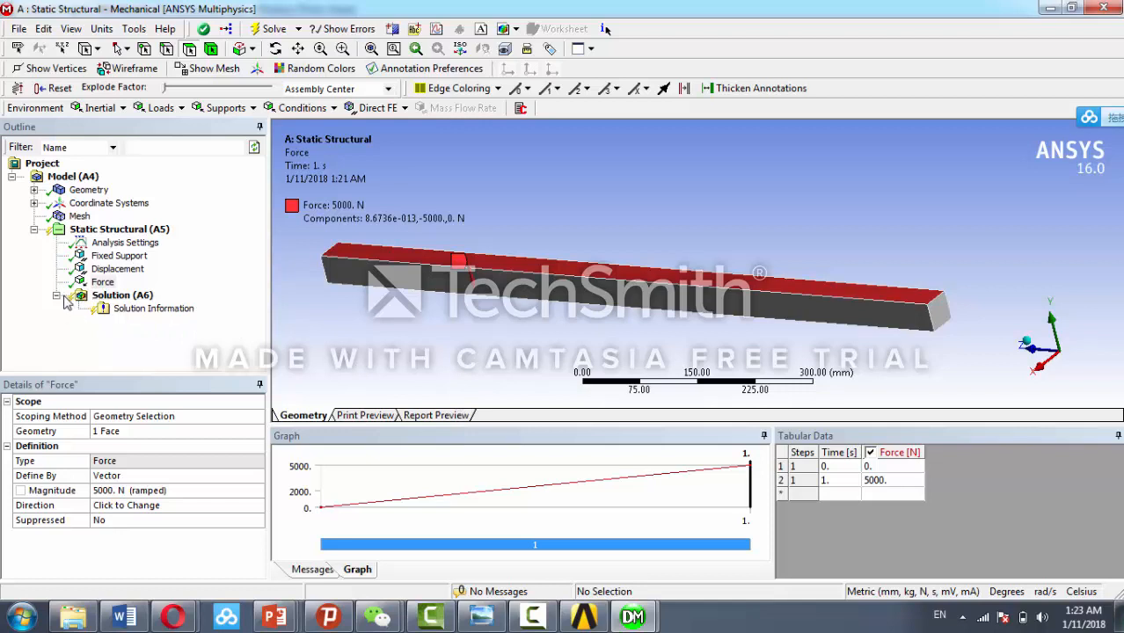
# Step: Add a Directional Deformation result to the solution
pyautogui.rightClick(117, 297)
pyautogui.moveTo(286, 308)
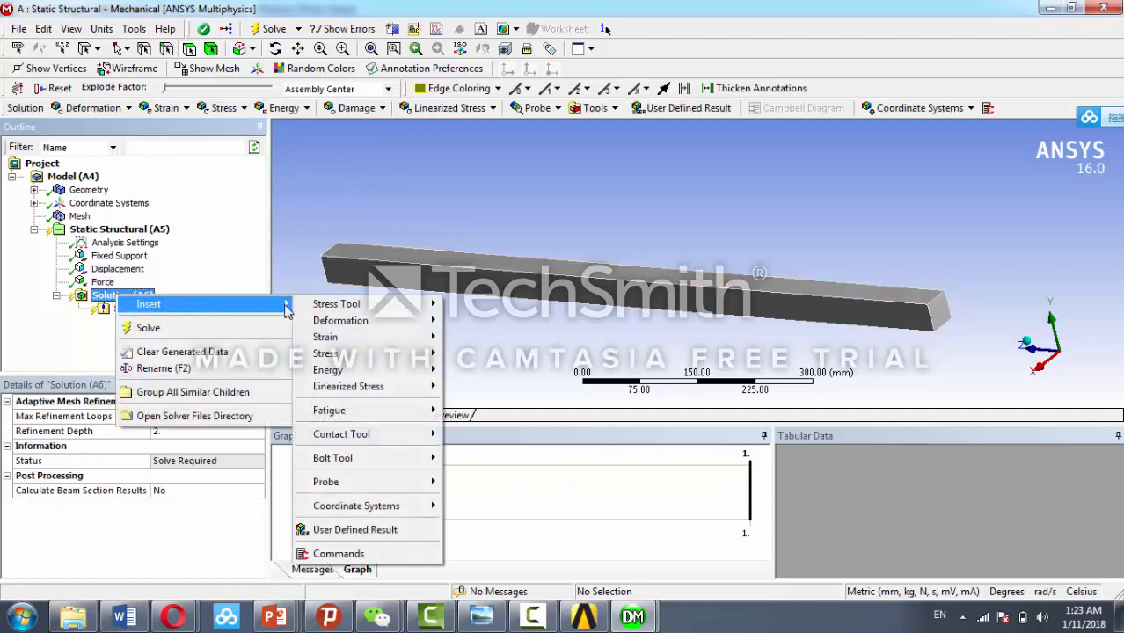
pyautogui.moveTo(368, 309)
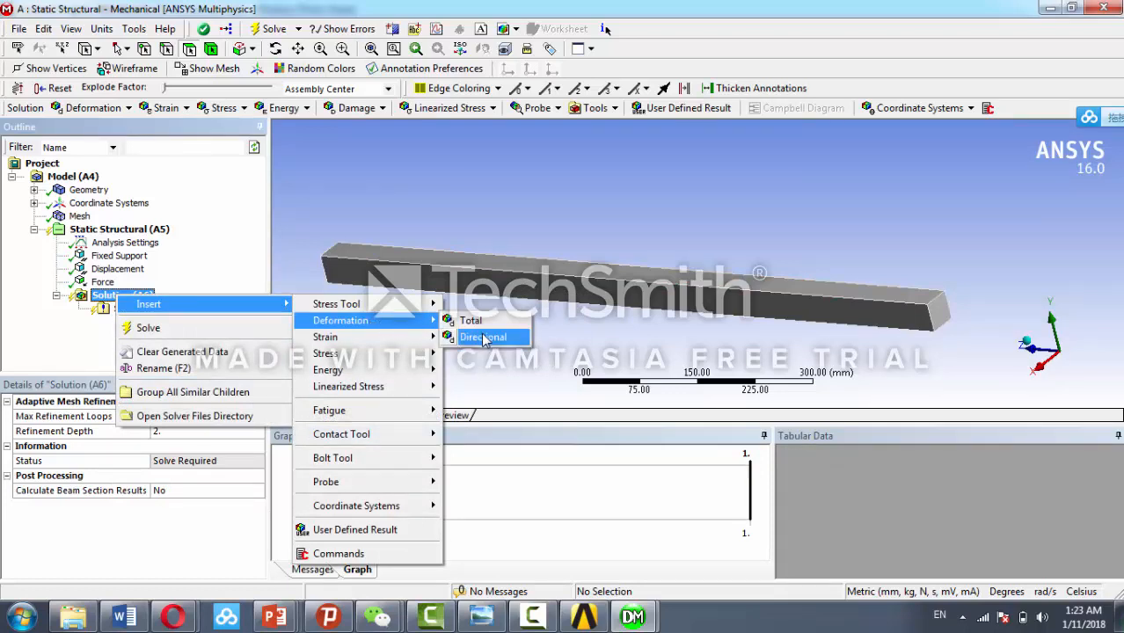
pyautogui.click(484, 339)
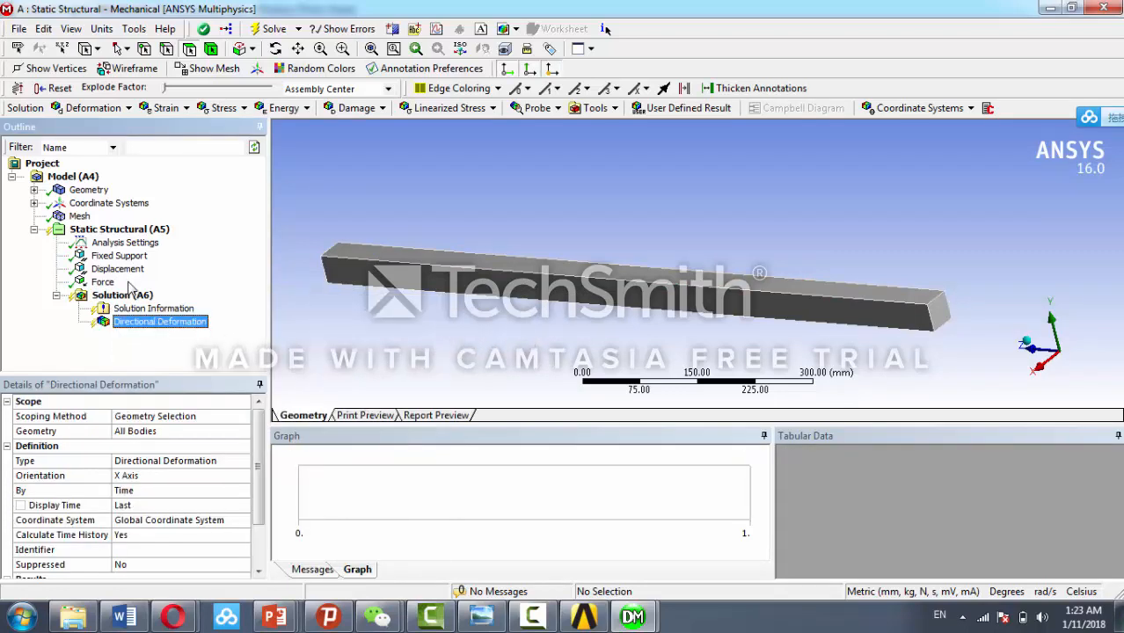
# Step: Add an Equivalent (von-Mises) stress result to the solution
pyautogui.click(123, 295)
pyautogui.rightClick(128, 297)
pyautogui.moveTo(305, 307)
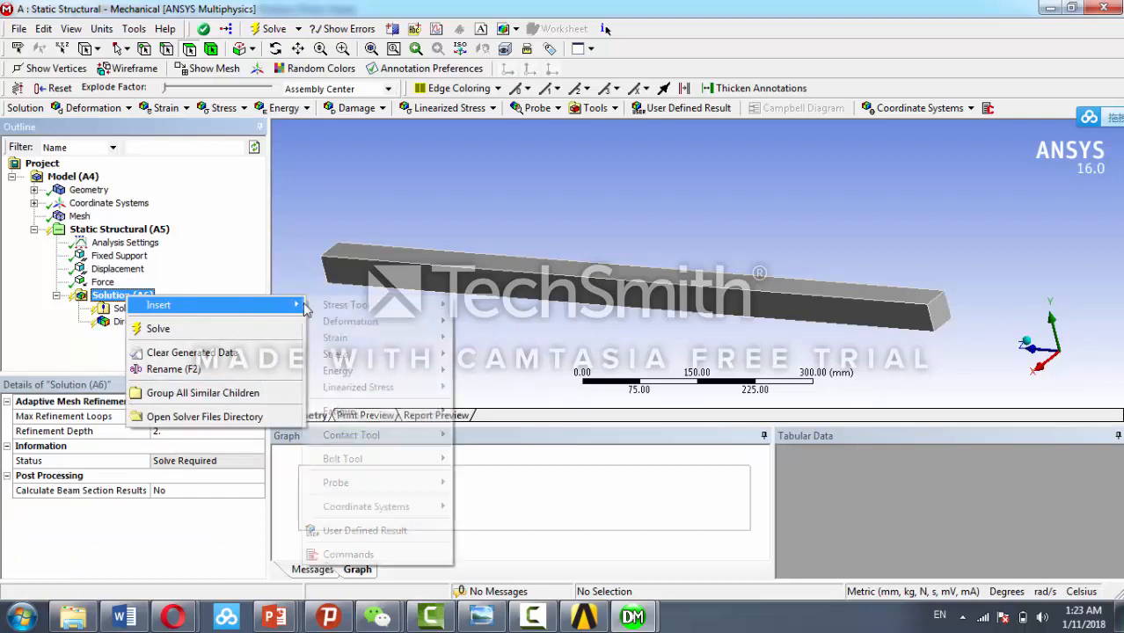
pyautogui.moveTo(352, 359)
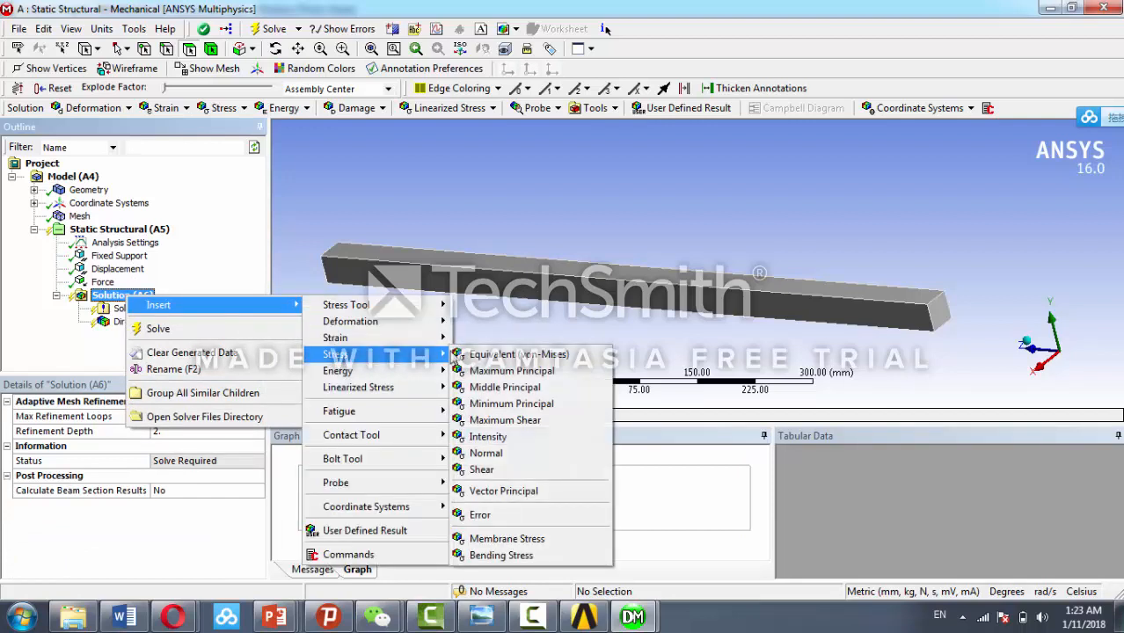
pyautogui.click(520, 355)
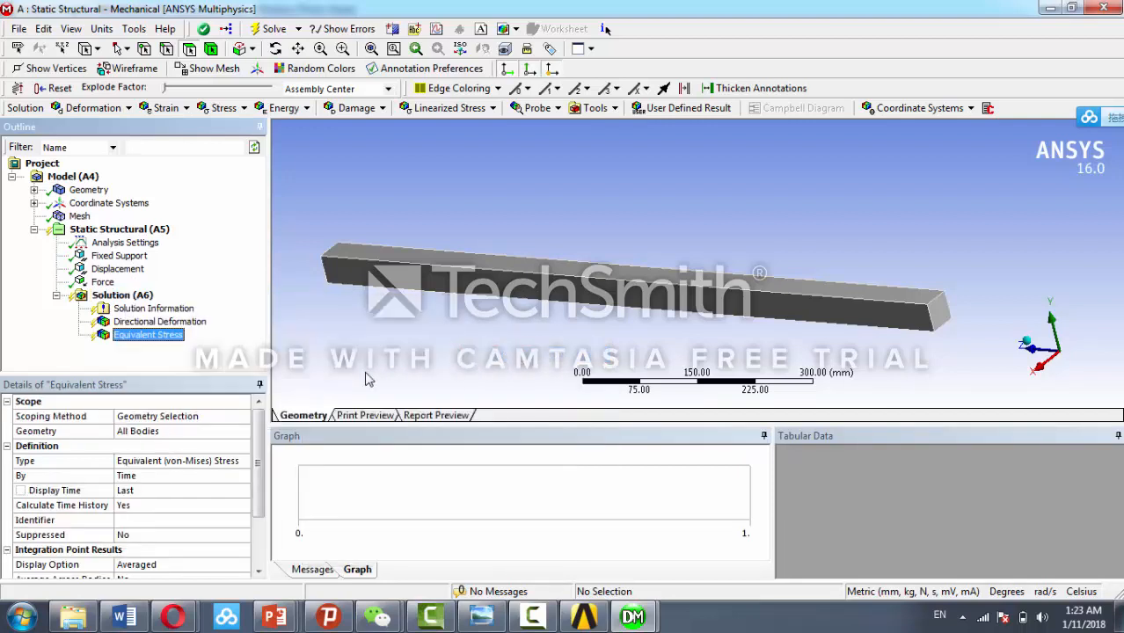
# Step: Add a Normal stress result to the solution
pyautogui.click(113, 299)
pyautogui.rightClick(112, 299)
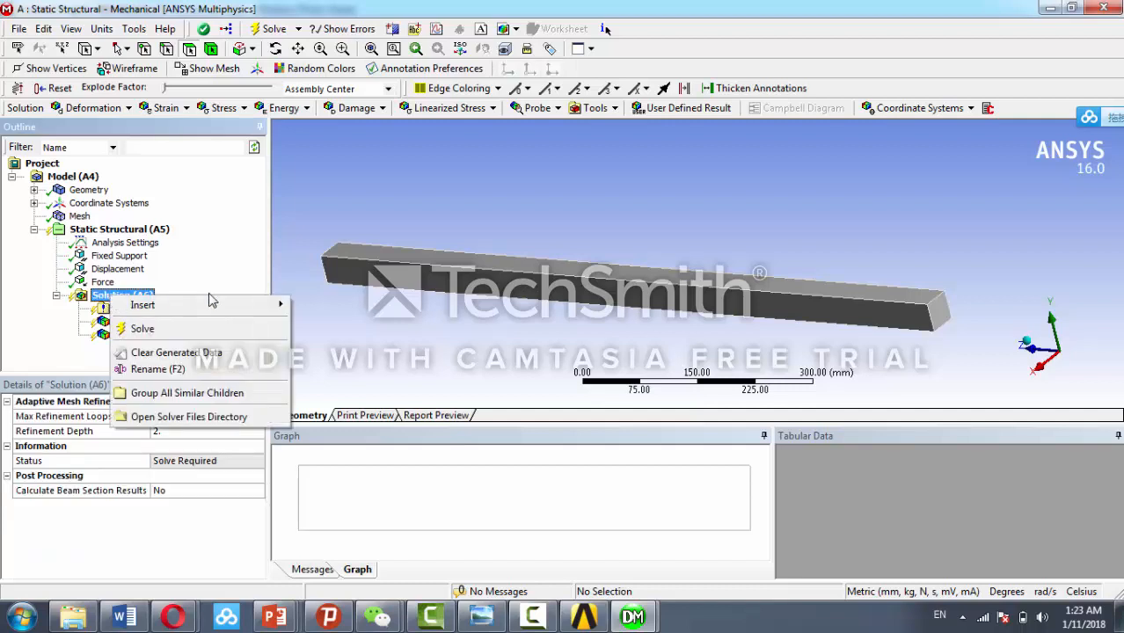
pyautogui.moveTo(277, 306)
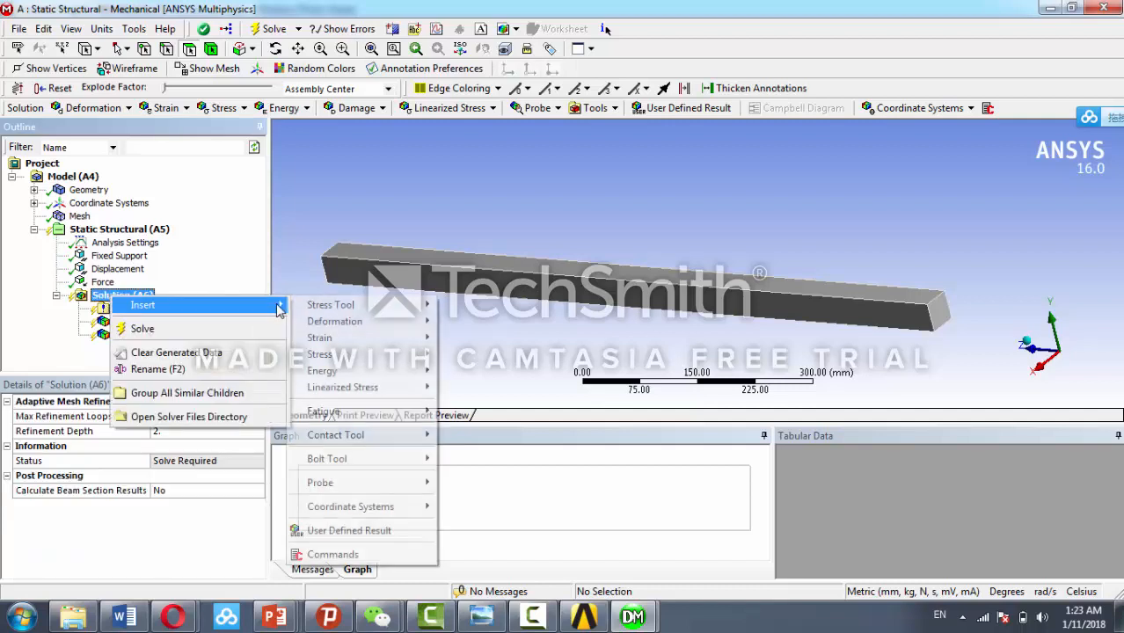
pyautogui.moveTo(326, 341)
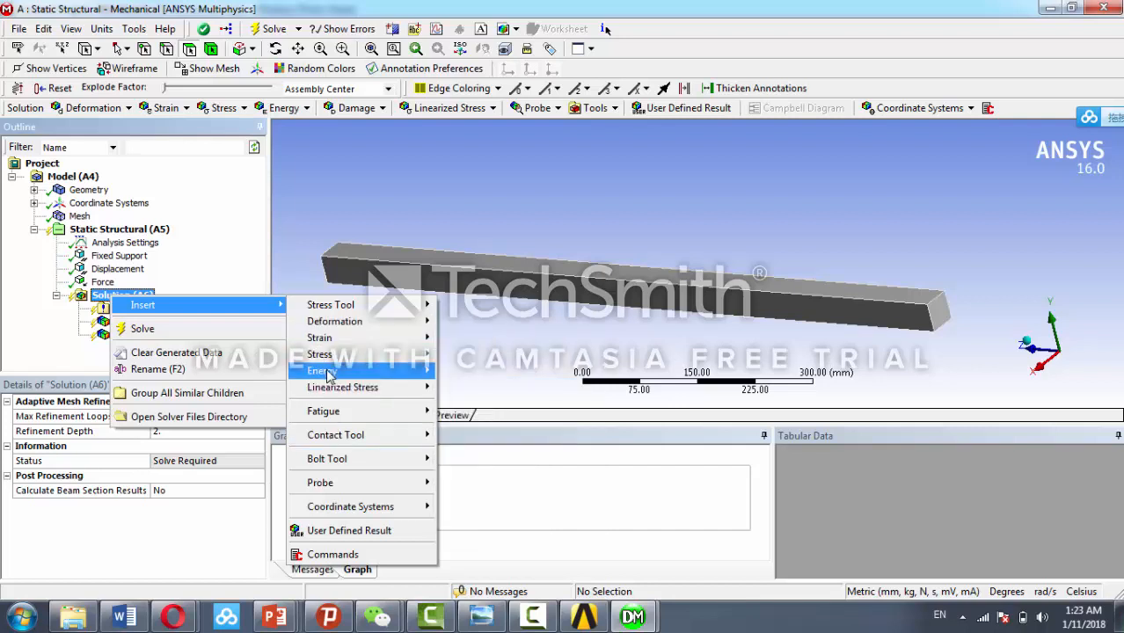
pyautogui.moveTo(424, 356)
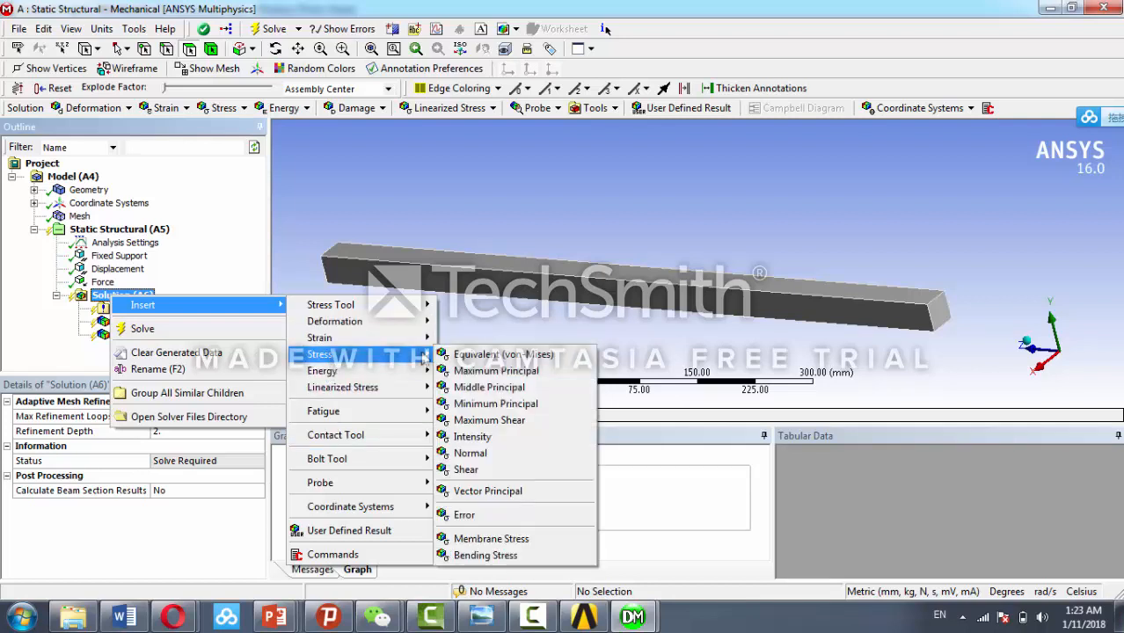
pyautogui.click(484, 454)
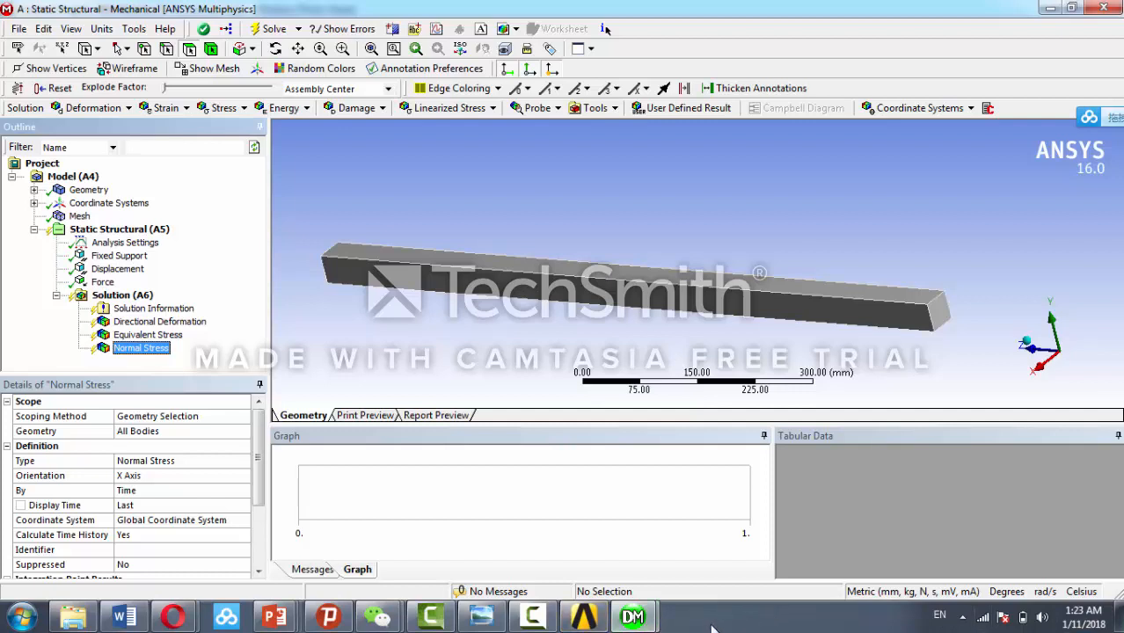
pyautogui.click(531, 615)
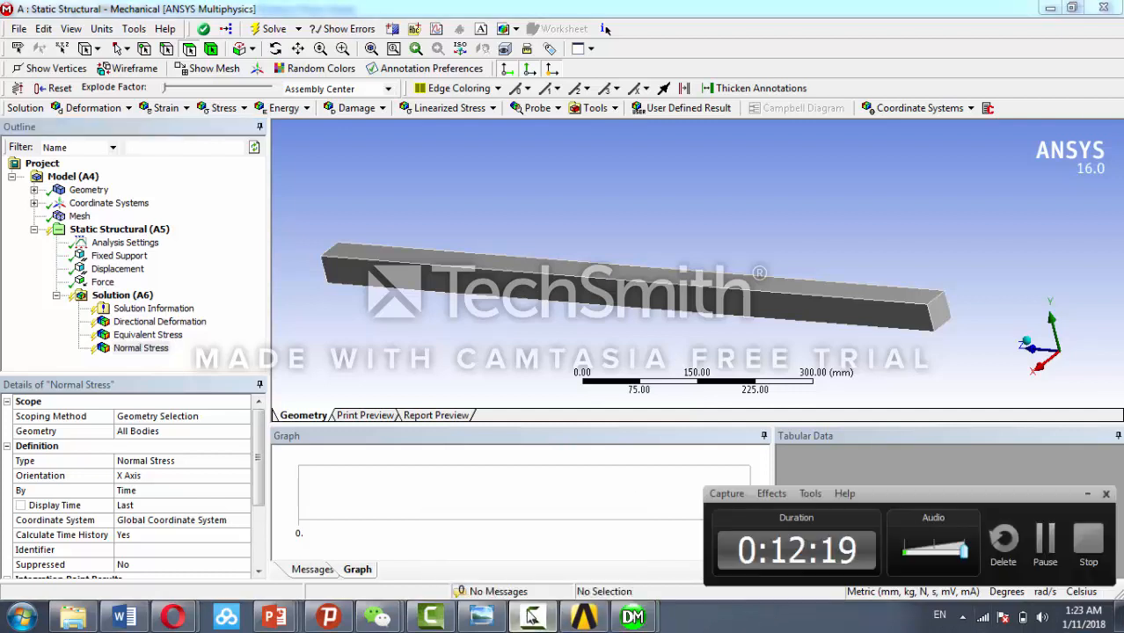
pyautogui.click(1046, 550)
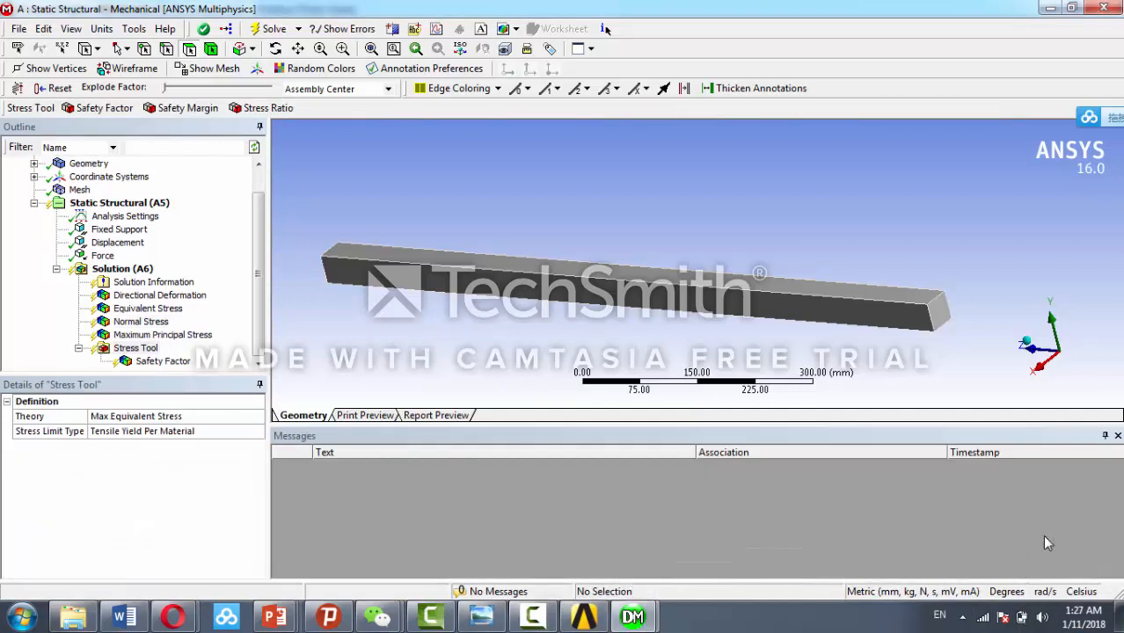
# Step: Solve the static structural analysis to compute all the inserted results
pyautogui.rightClick(120, 274)
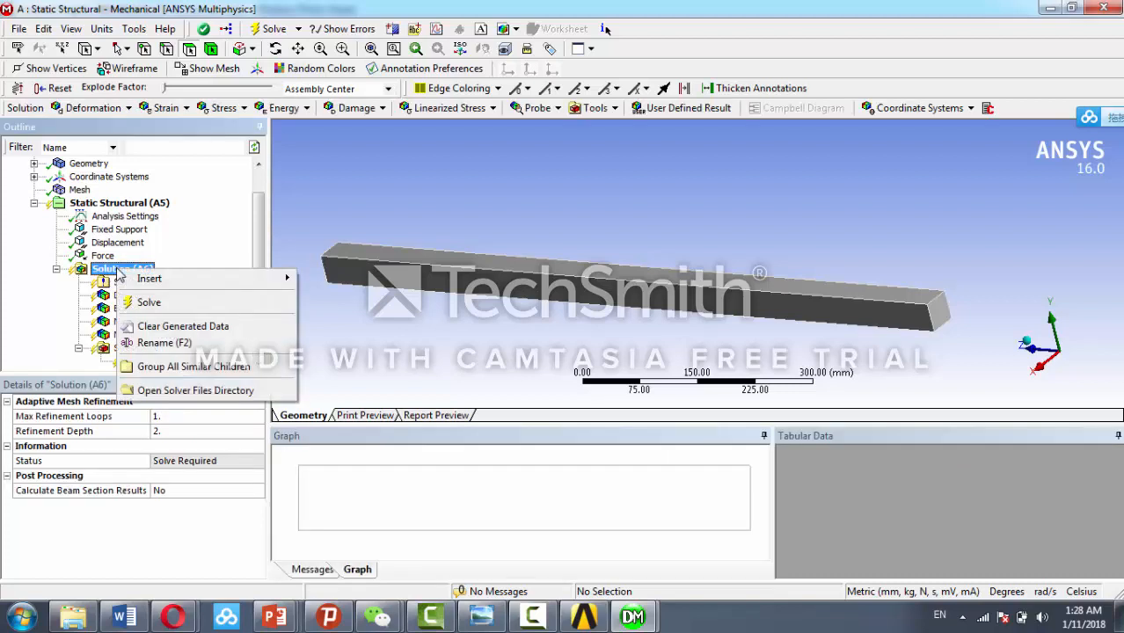
pyautogui.click(151, 303)
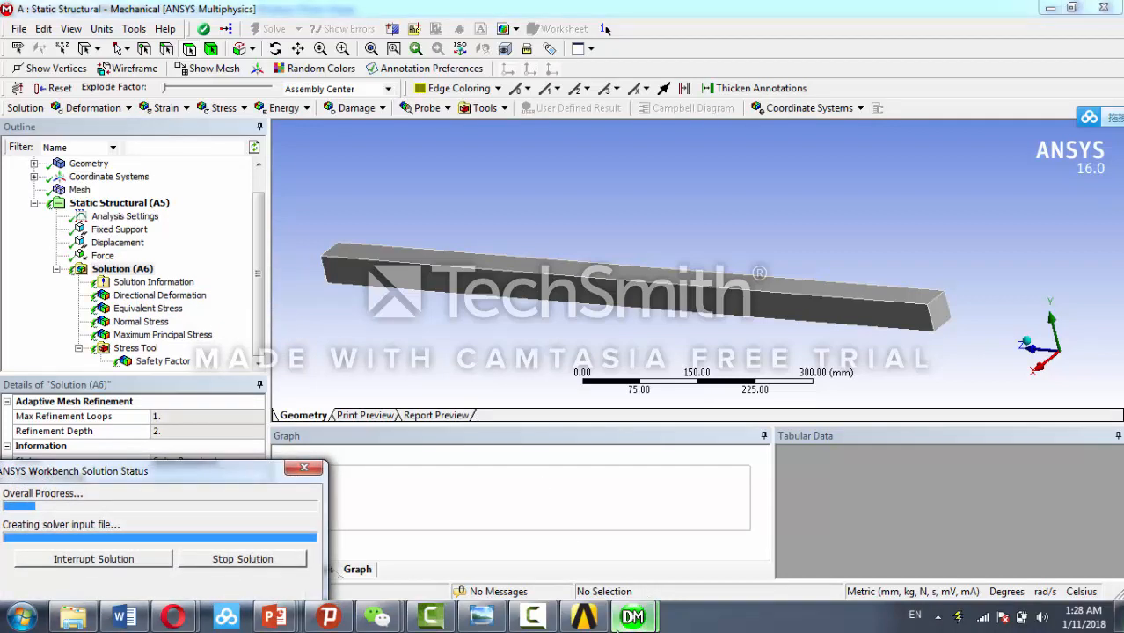
pyautogui.moveTo(593, 621)
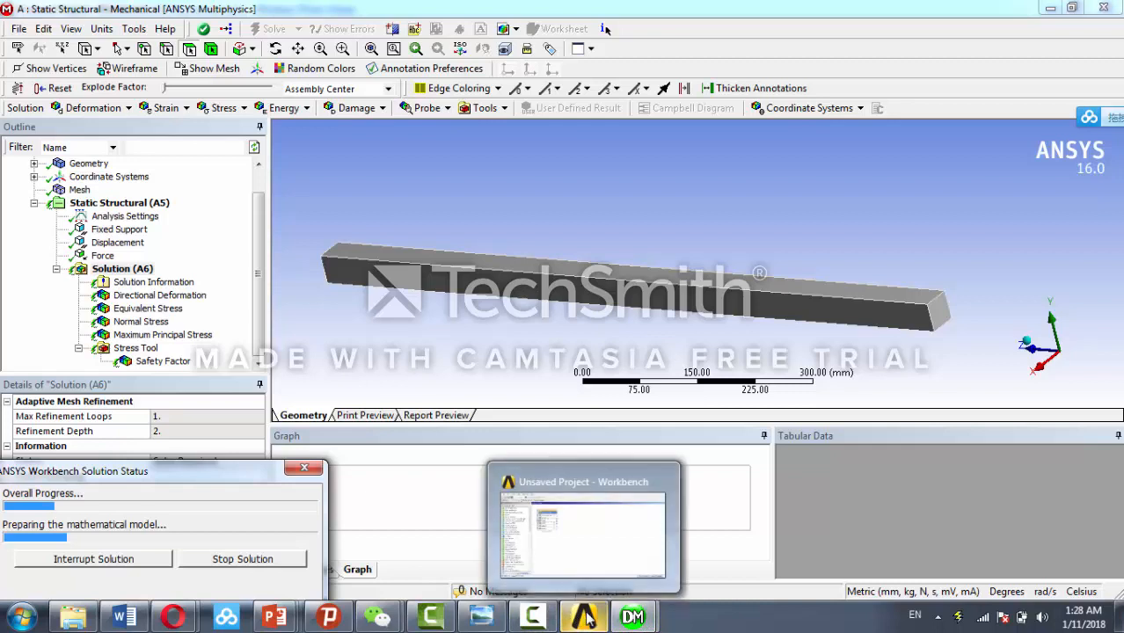
pyautogui.click(540, 622)
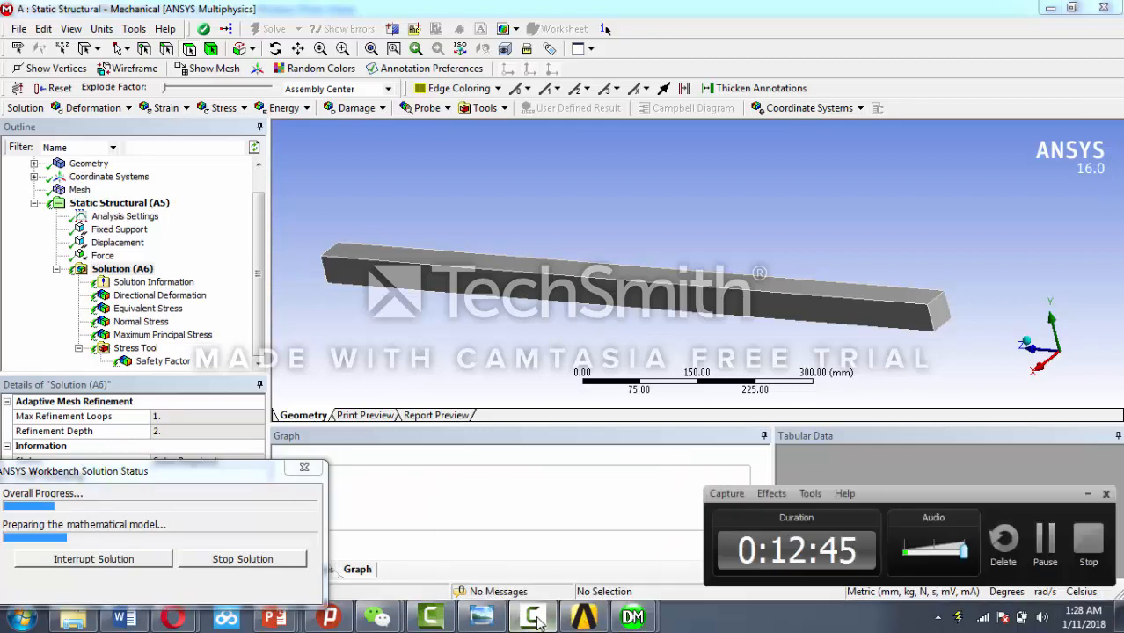
pyautogui.click(1056, 547)
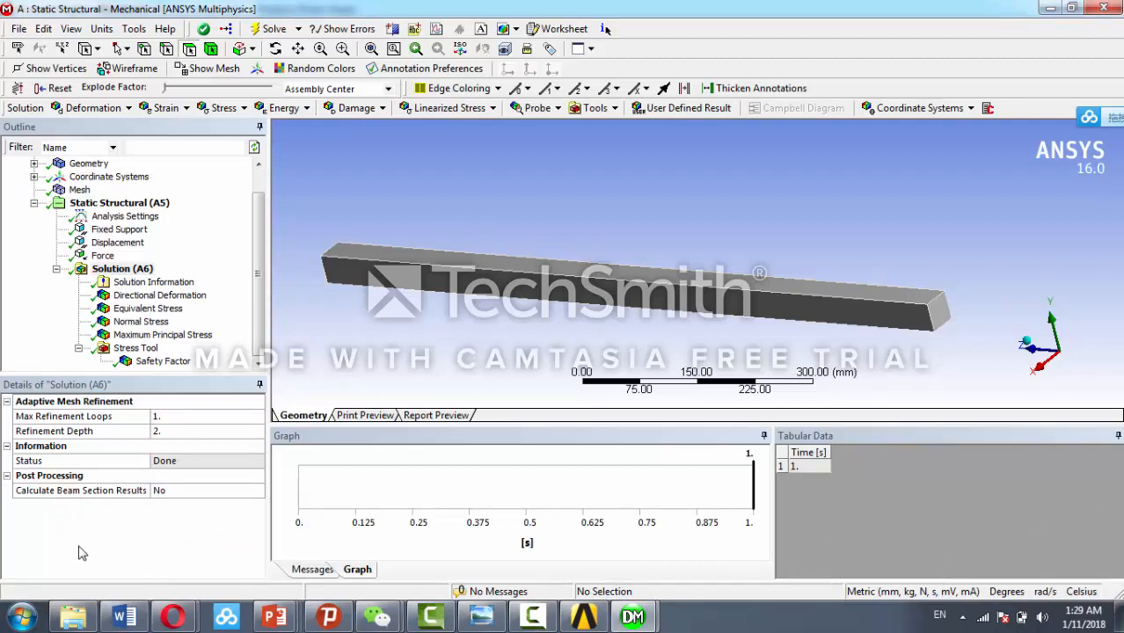
# Step: Open the Solution Information and read through the solver output of the static structural analysis
pyautogui.click(141, 284)
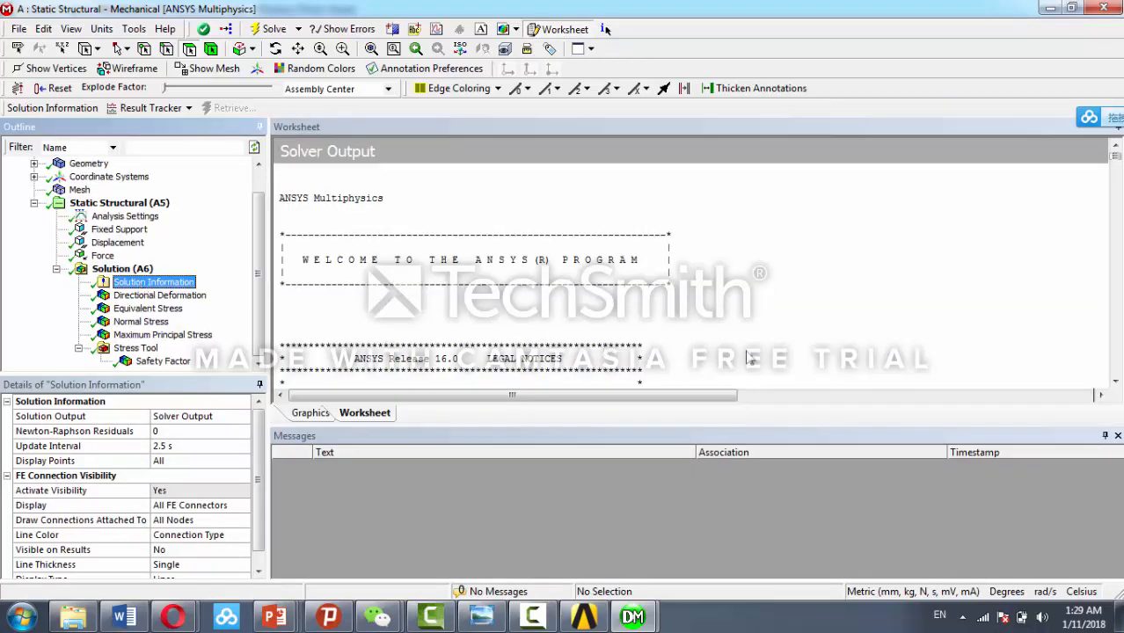
pyautogui.scroll(1, 685, 322)
pyautogui.scroll(-1, 475, 343)
pyautogui.click(370, 326)
pyautogui.scroll(-2, 431, 317)
pyautogui.scroll(-5, 431, 316)
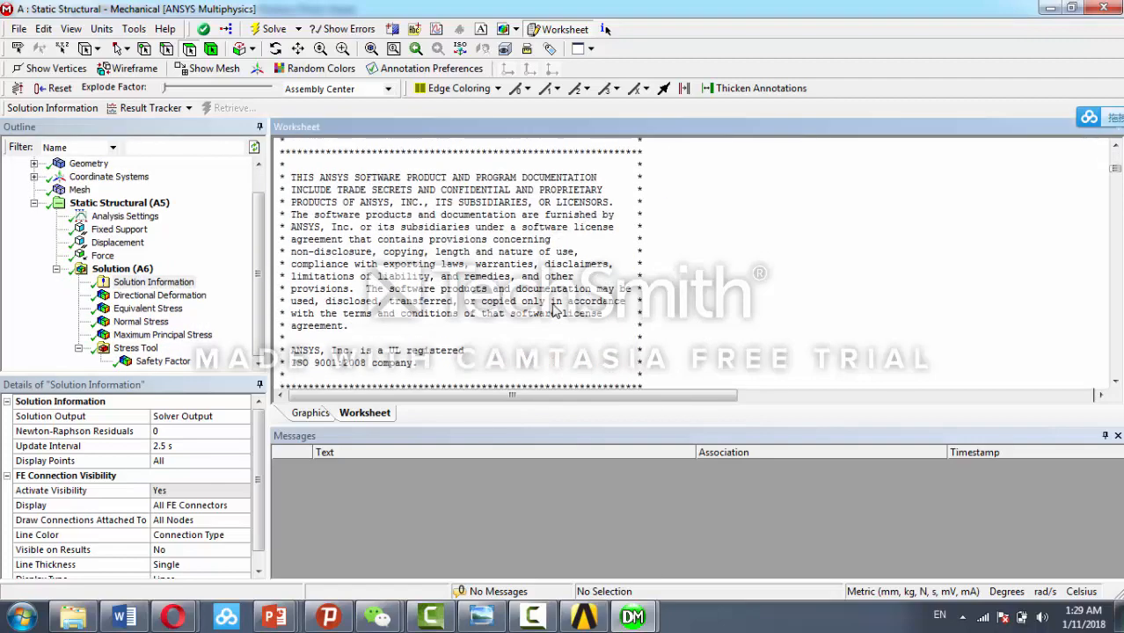
pyautogui.scroll(3, 449, 324)
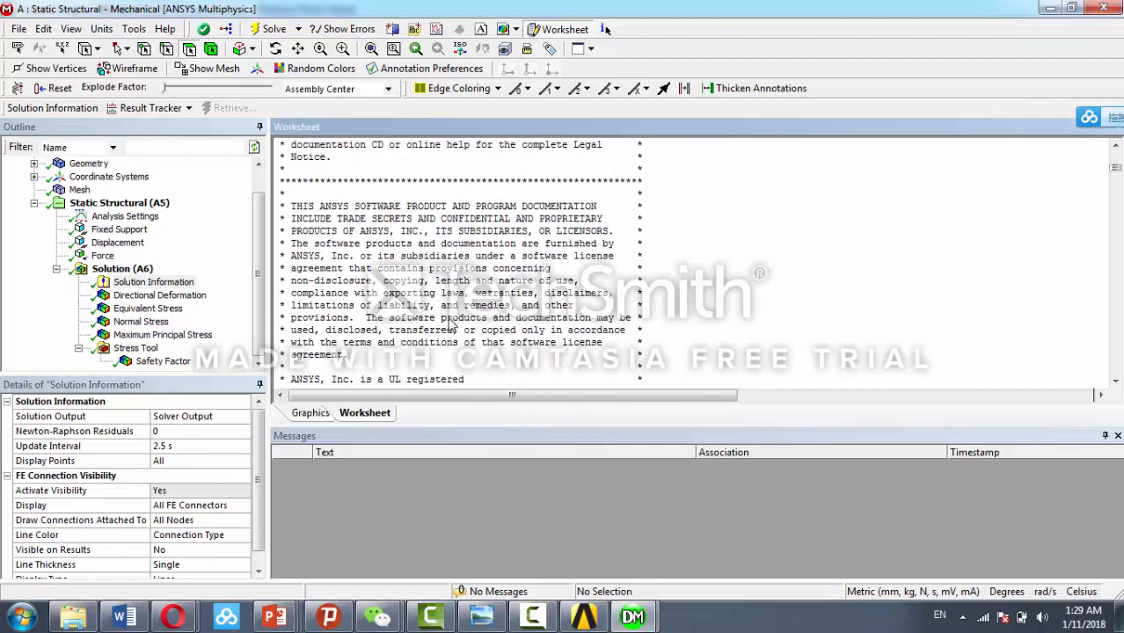
# Step: Examine the Directional Deformation and Equivalent (von-Mises) Stress results along the whole beam
pyautogui.click(145, 296)
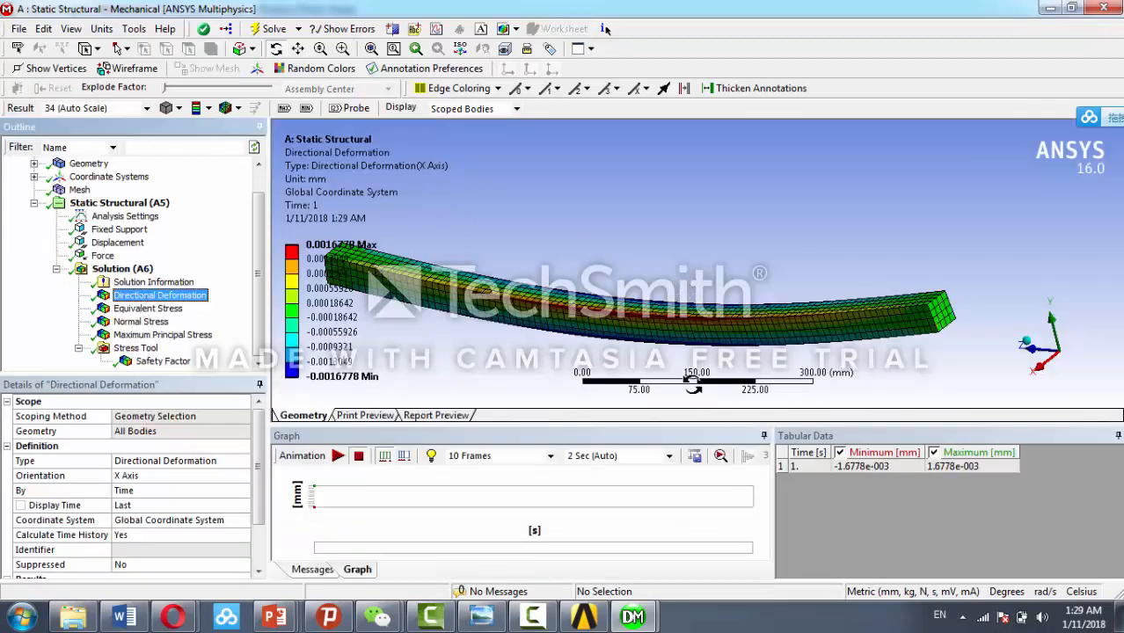
pyautogui.moveTo(743, 331); pyautogui.dragTo(490, 335, button='middle')
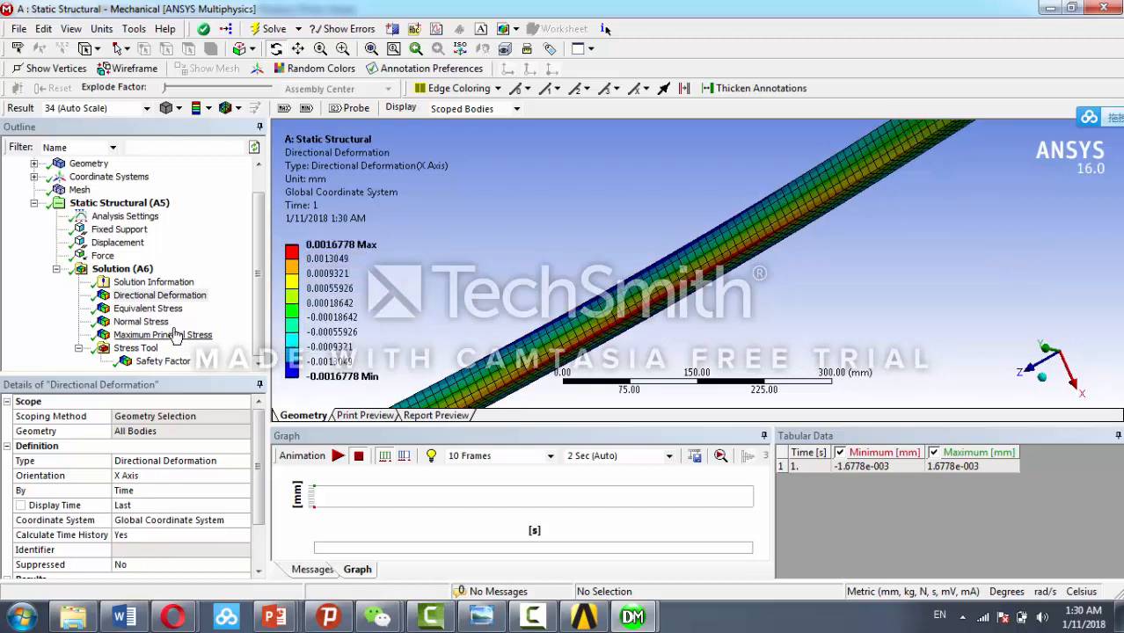
pyautogui.click(133, 308)
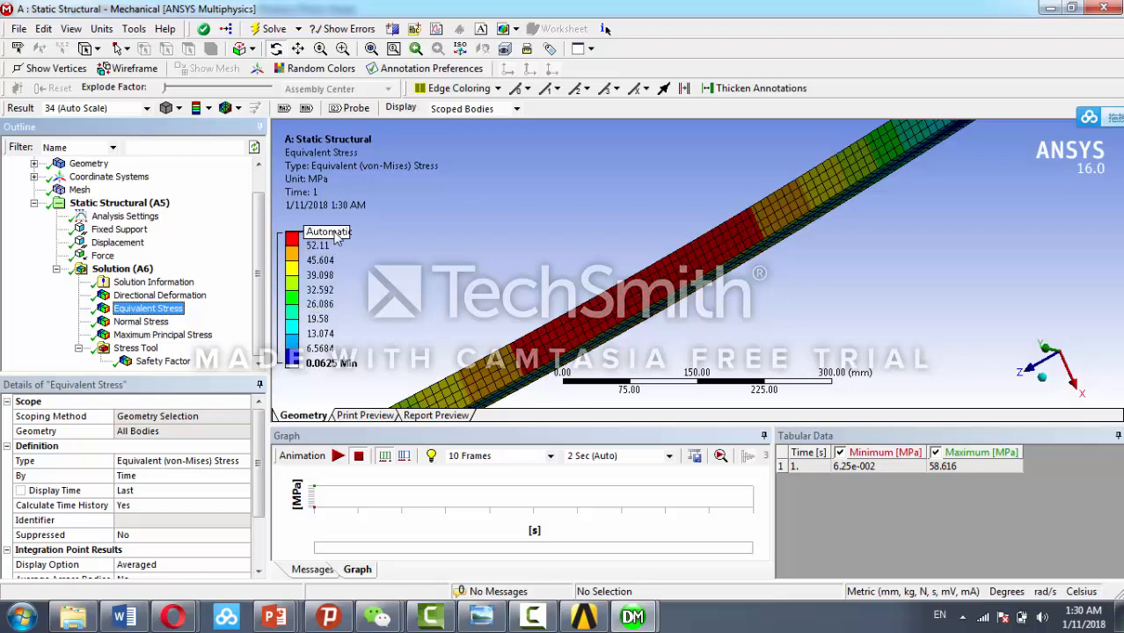
pyautogui.moveTo(535, 285); pyautogui.dragTo(659, 300, button='middle')
pyautogui.scroll(-5, 668, 339)
pyautogui.moveTo(652, 251)
pyautogui.mouseDown()
pyautogui.moveTo(659, 275)
pyautogui.moveTo(648, 269)
pyautogui.mouseUp()
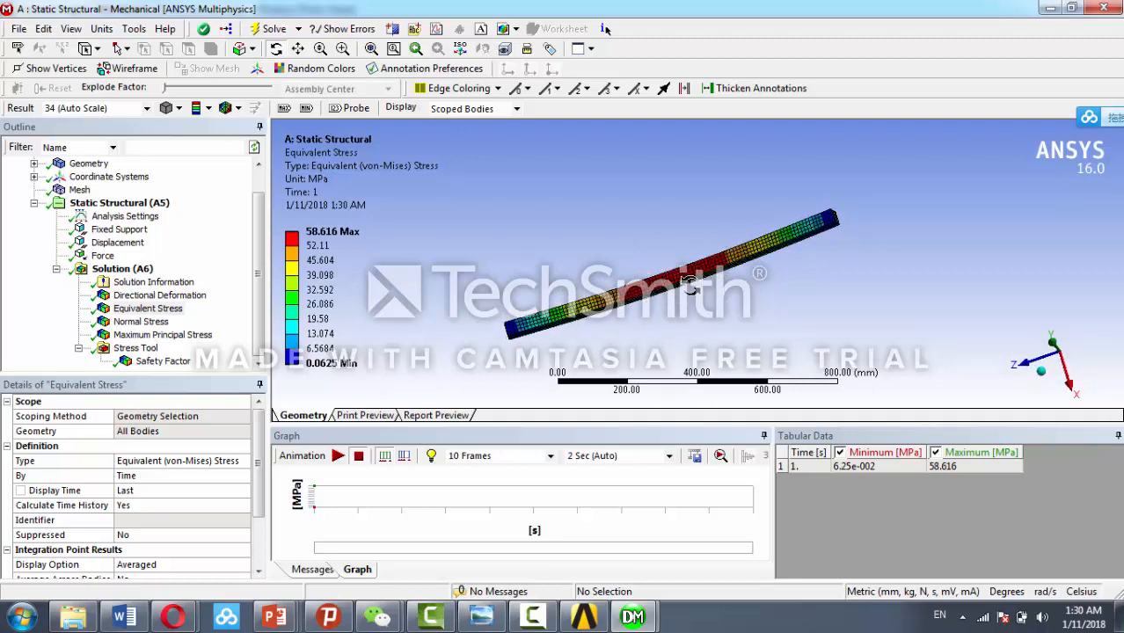
pyautogui.moveTo(490, 348); pyautogui.dragTo(749, 385)
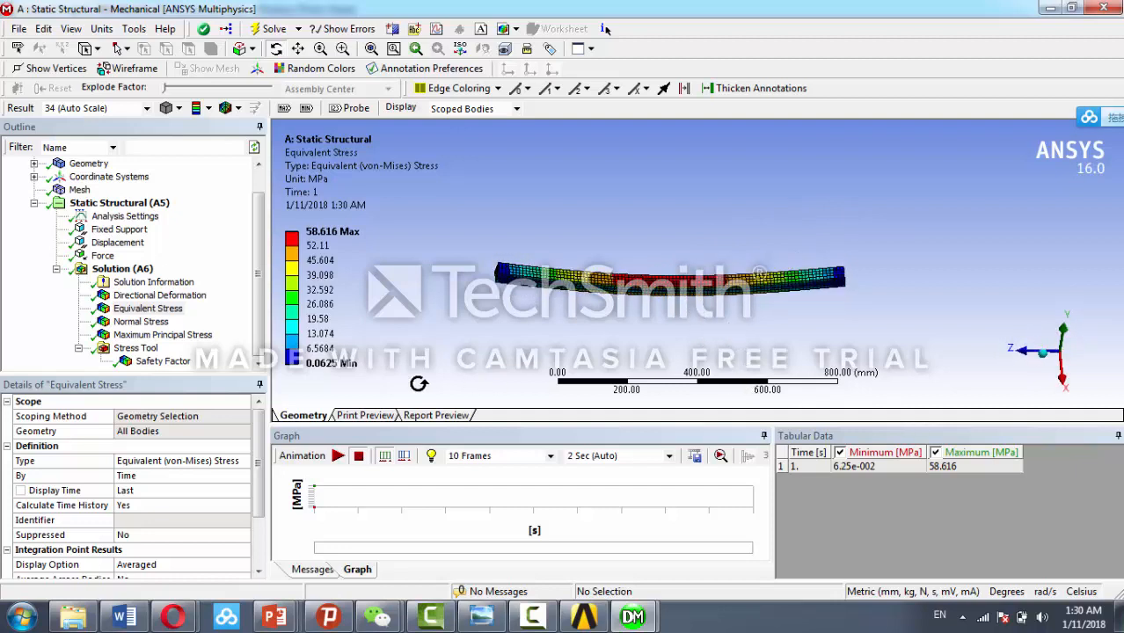
# Step: Examine the Normal Stress and Maximum Principal Stress results on the upper and lower sides of the beam
pyautogui.click(149, 324)
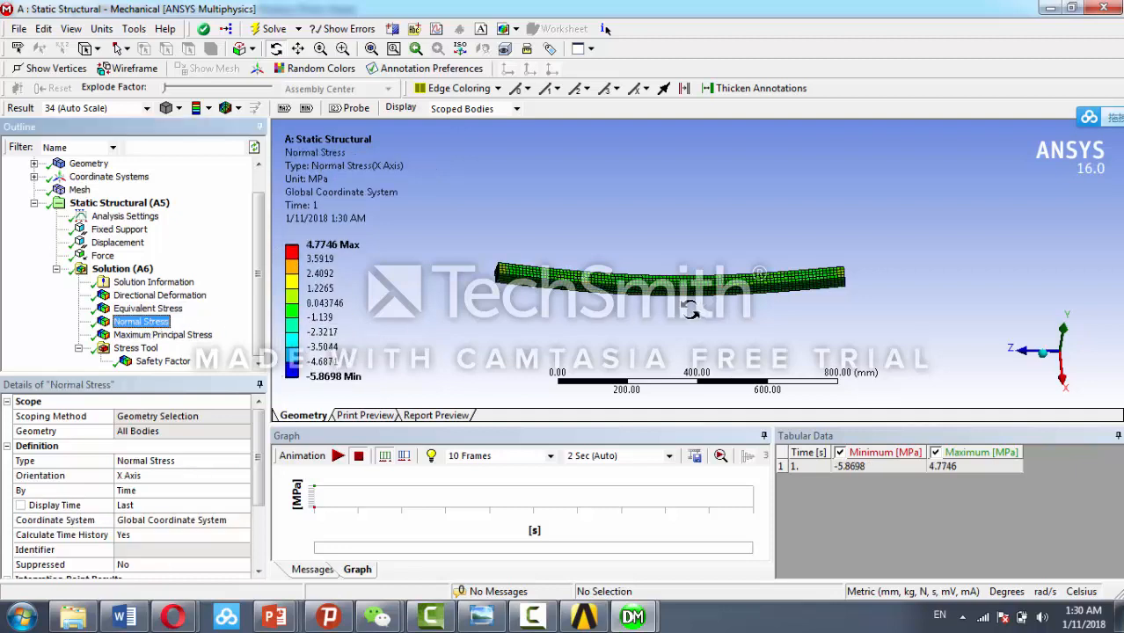
pyautogui.moveTo(690, 311); pyautogui.dragTo(686, 345)
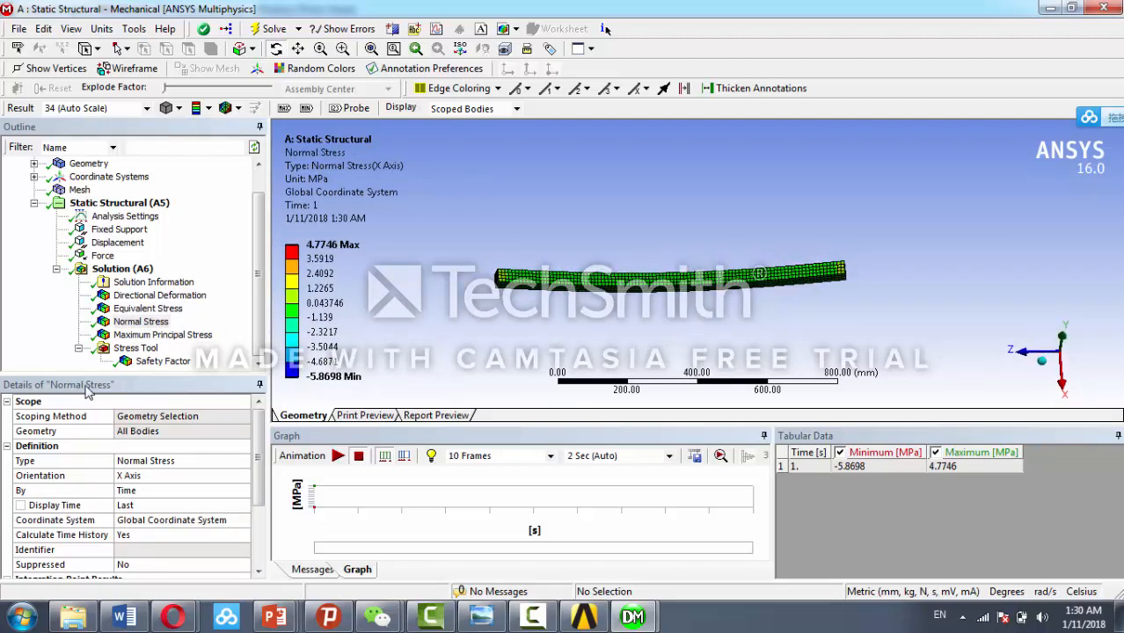
pyautogui.click(154, 335)
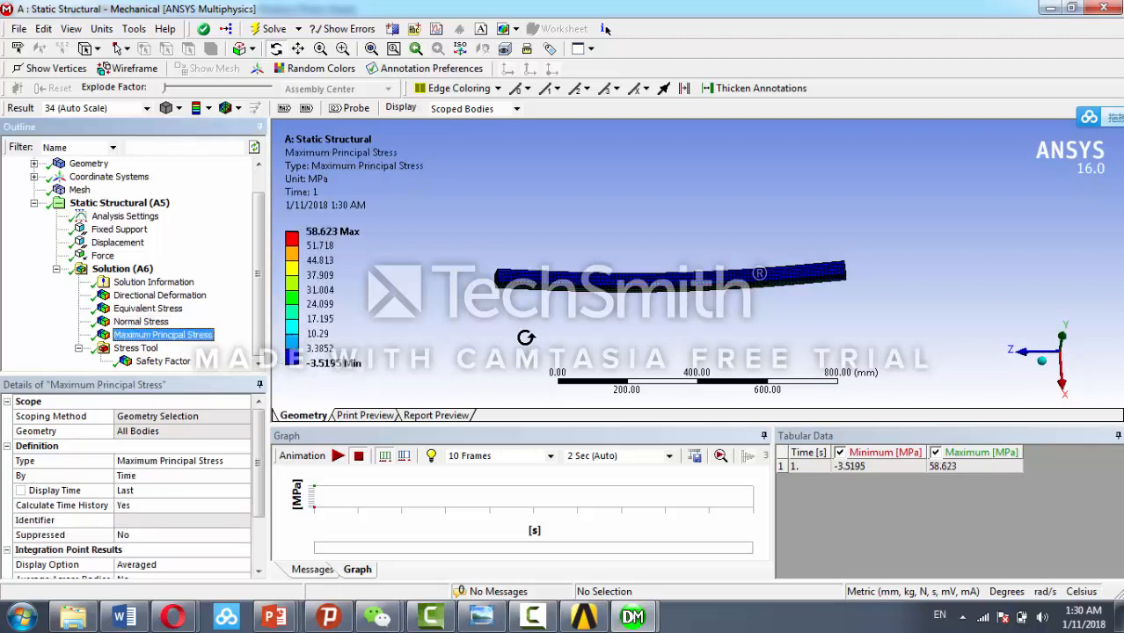
pyautogui.moveTo(526, 337); pyautogui.dragTo(541, 279)
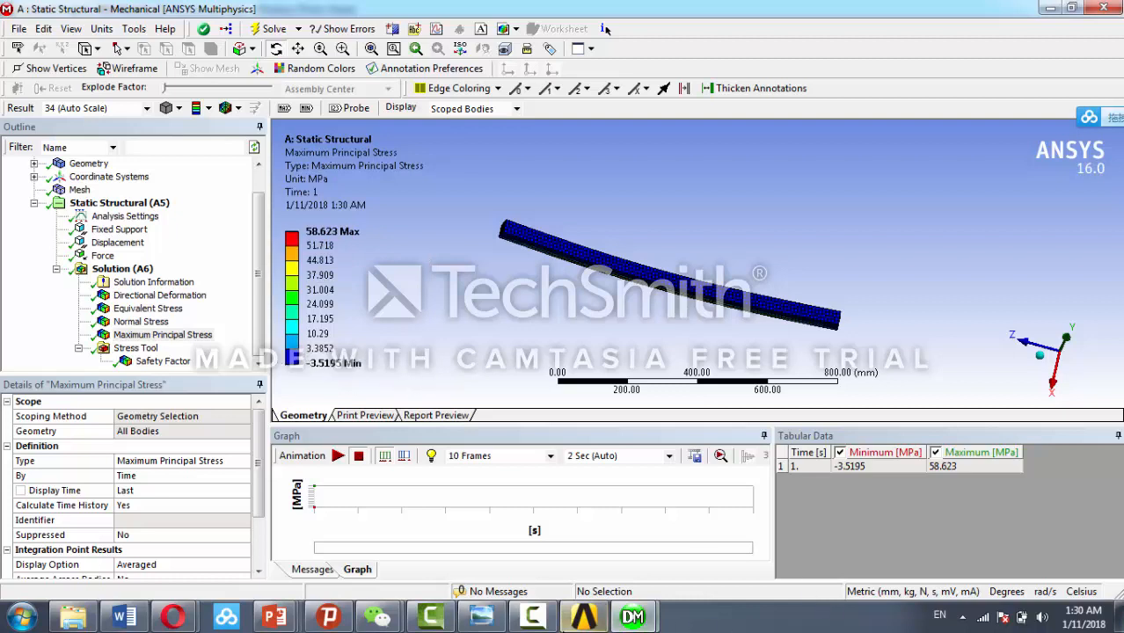
pyautogui.moveTo(692, 252); pyautogui.dragTo(718, 199)
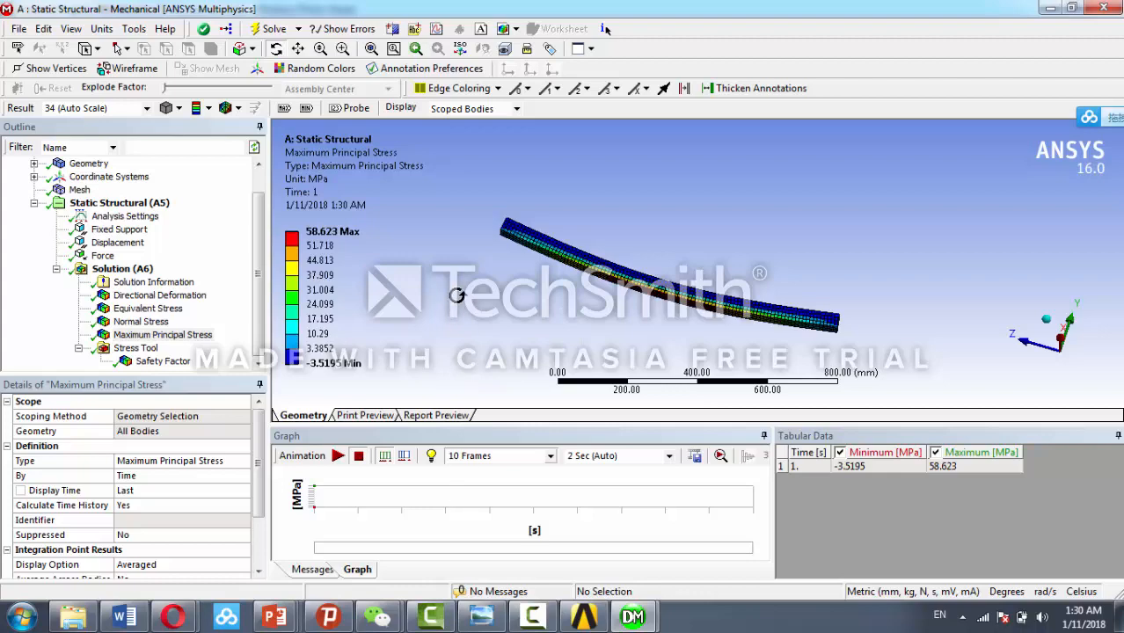
pyautogui.click(433, 618)
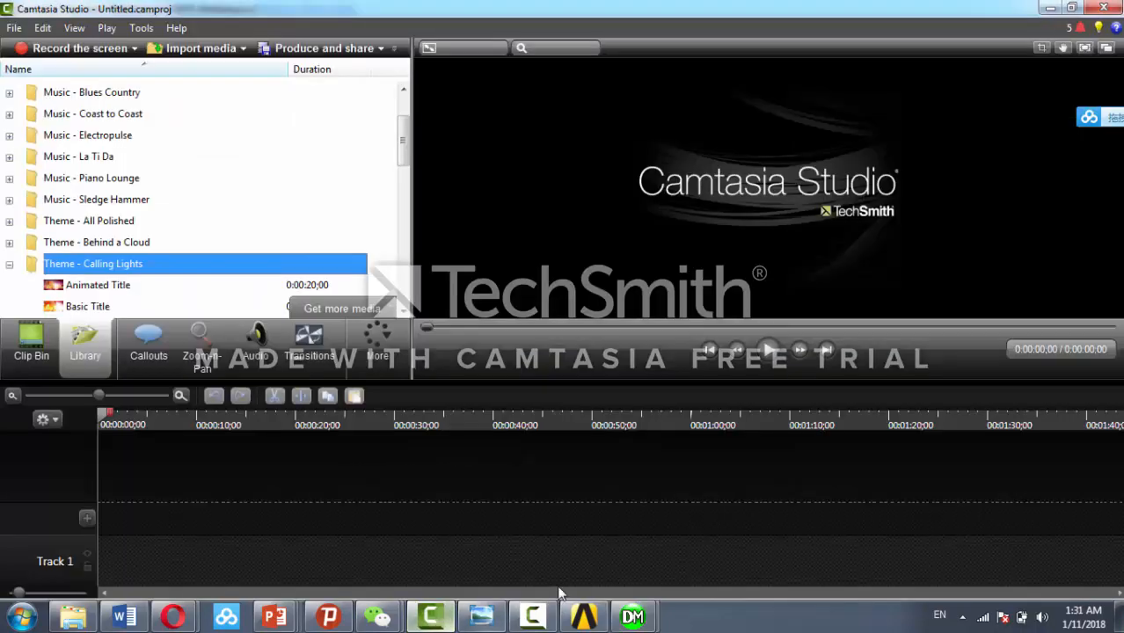
pyautogui.click(440, 623)
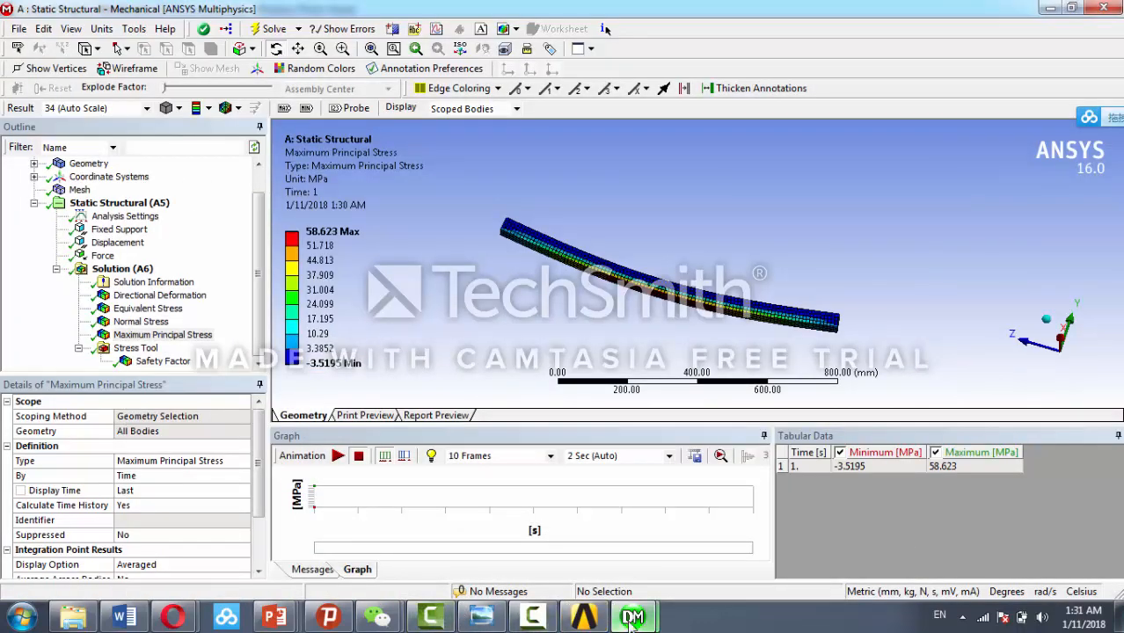
pyautogui.click(533, 624)
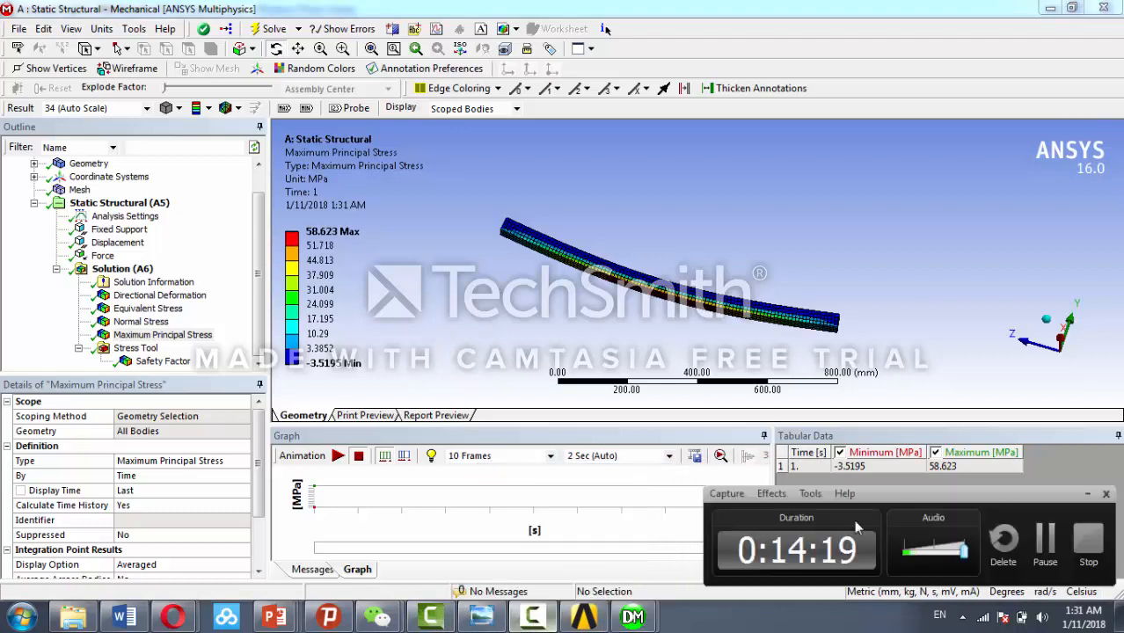
pyautogui.click(1042, 556)
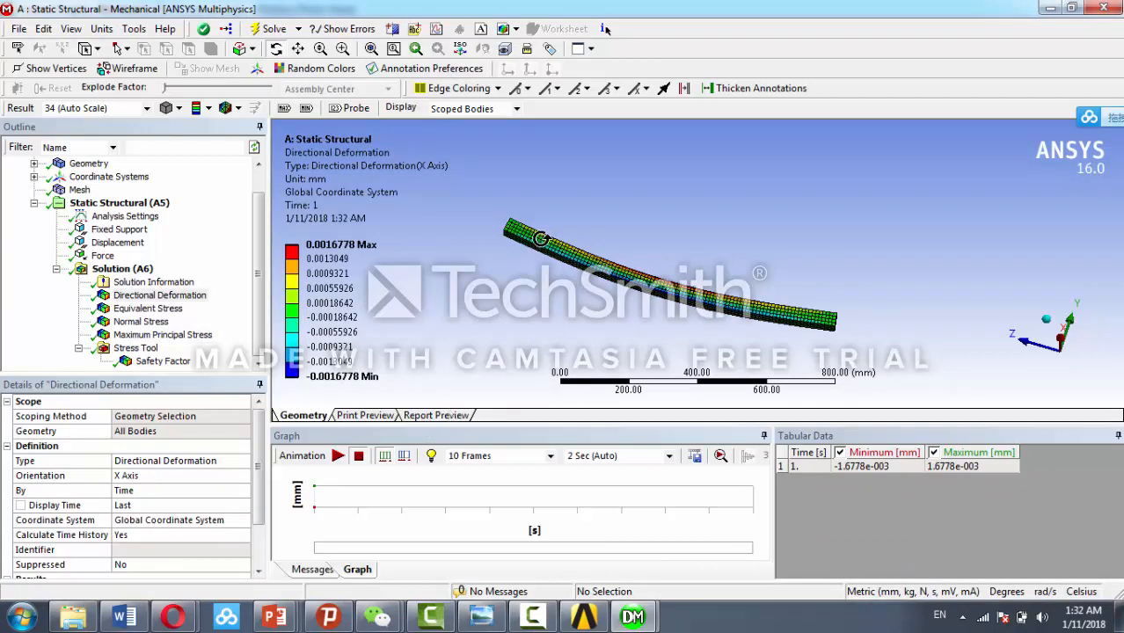
# Step: Generate the project's report preview and review its model, geometry and mesh tables
pyautogui.click(434, 416)
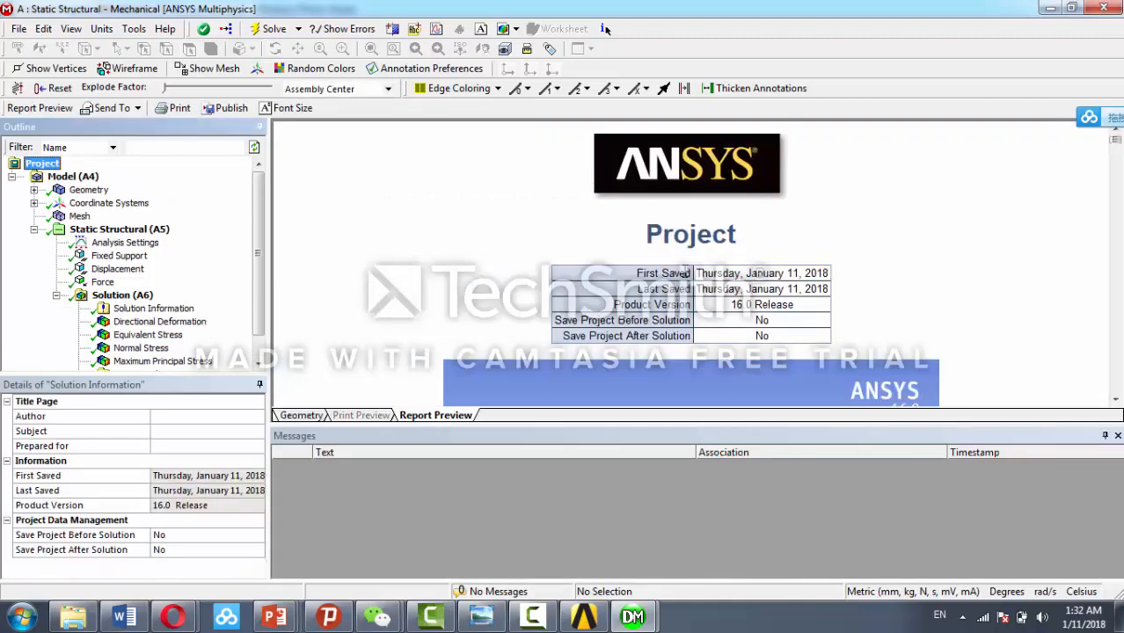
pyautogui.scroll(-2, 668, 276)
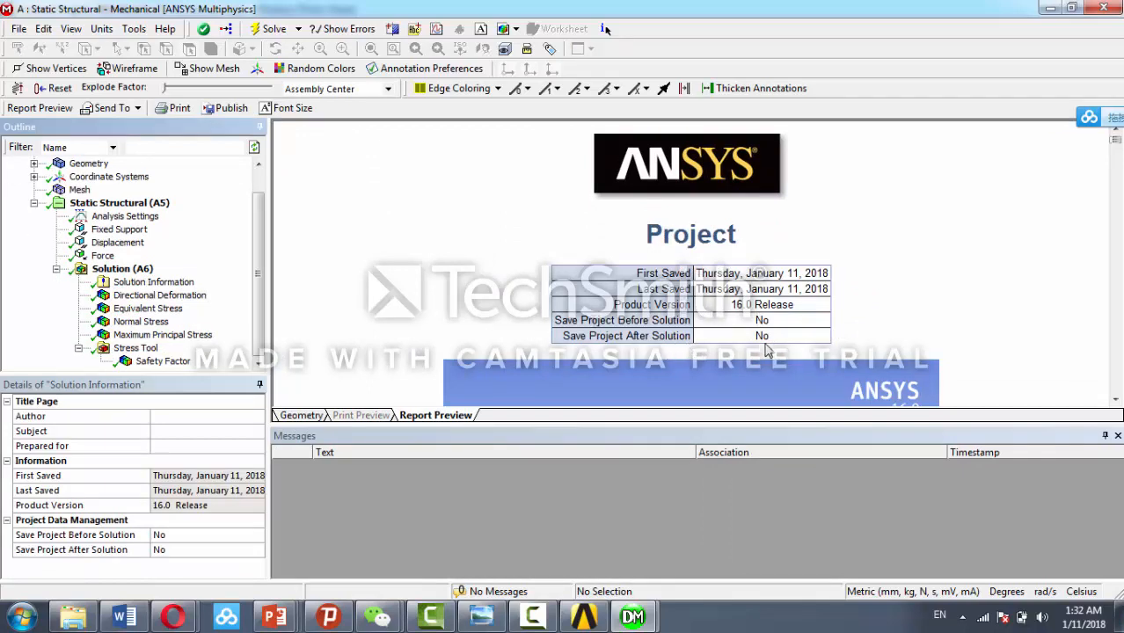
pyautogui.scroll(-5, 821, 312)
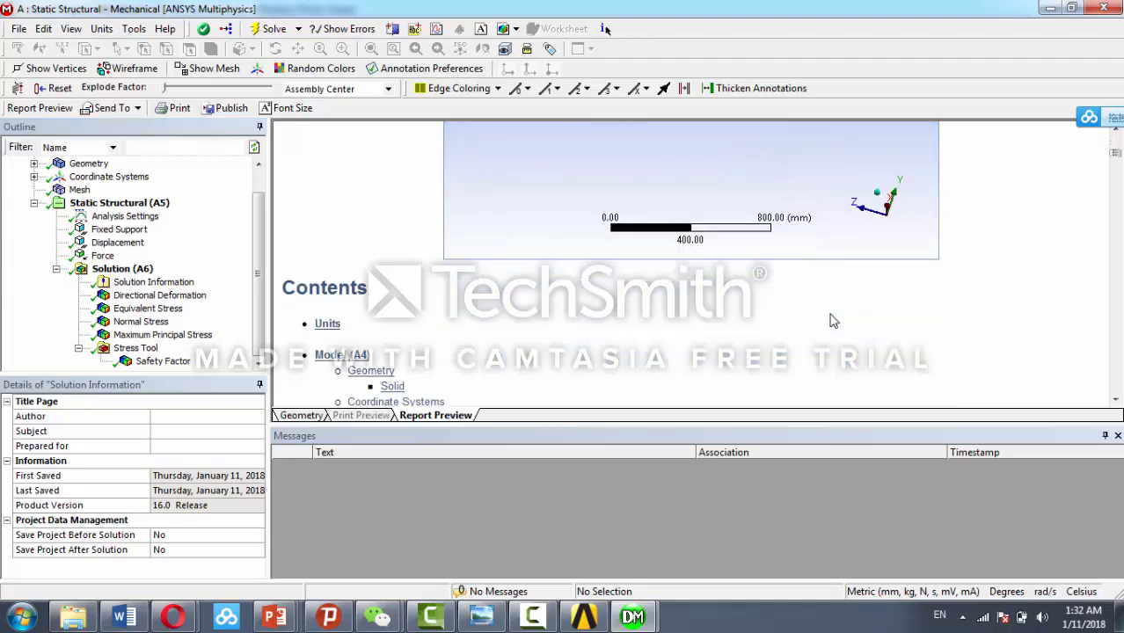
pyautogui.scroll(-10, 834, 321)
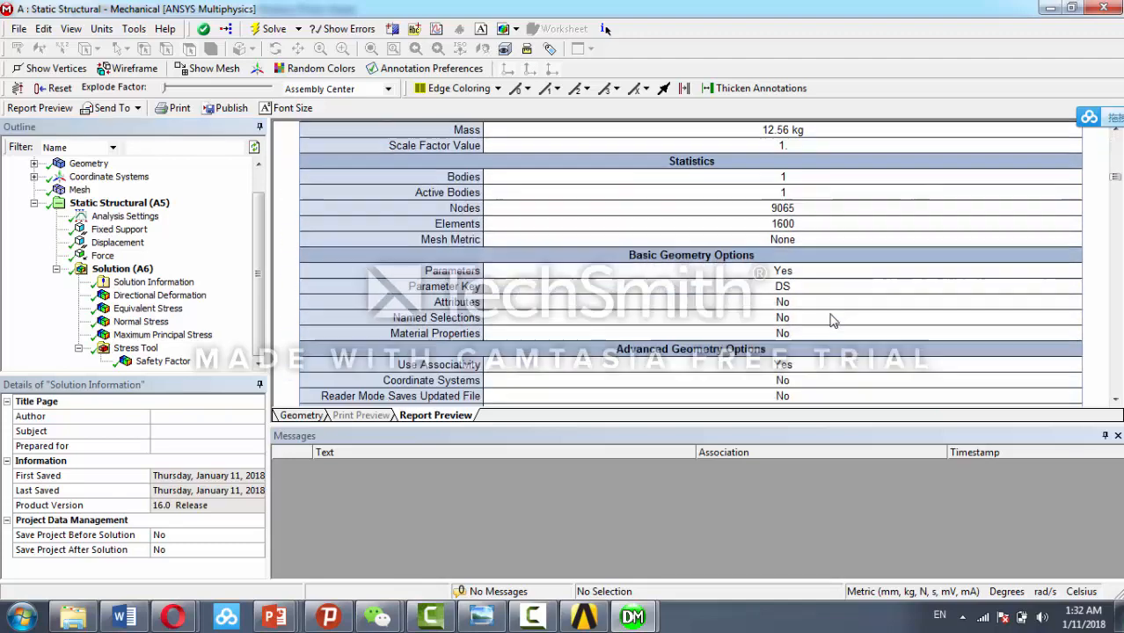
pyautogui.scroll(-10, 833, 321)
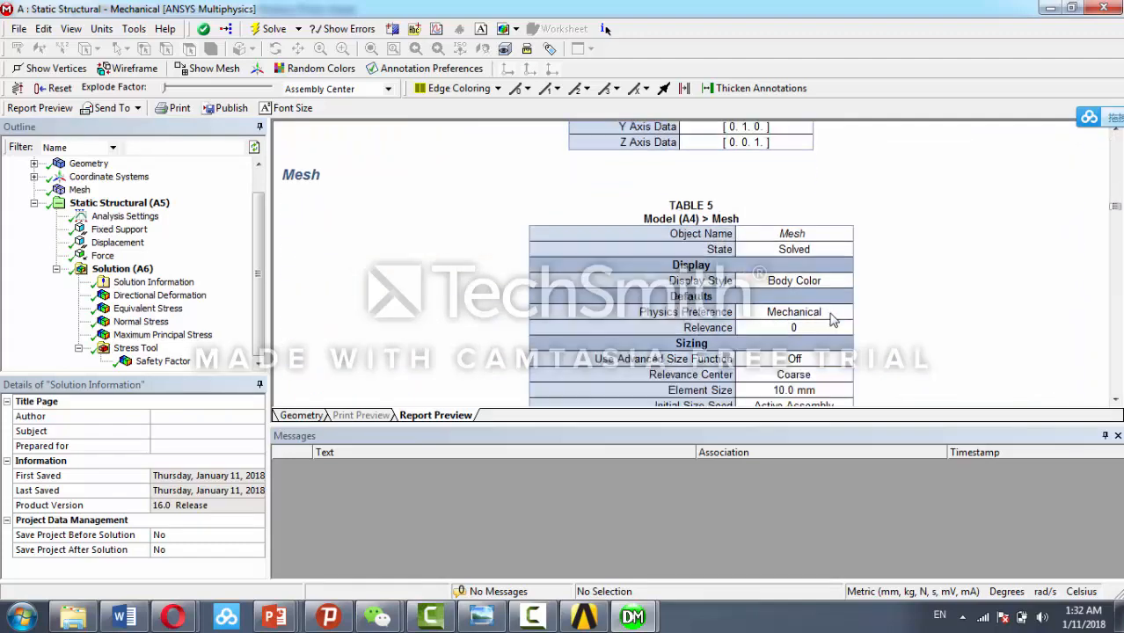
pyautogui.scroll(-6, 834, 321)
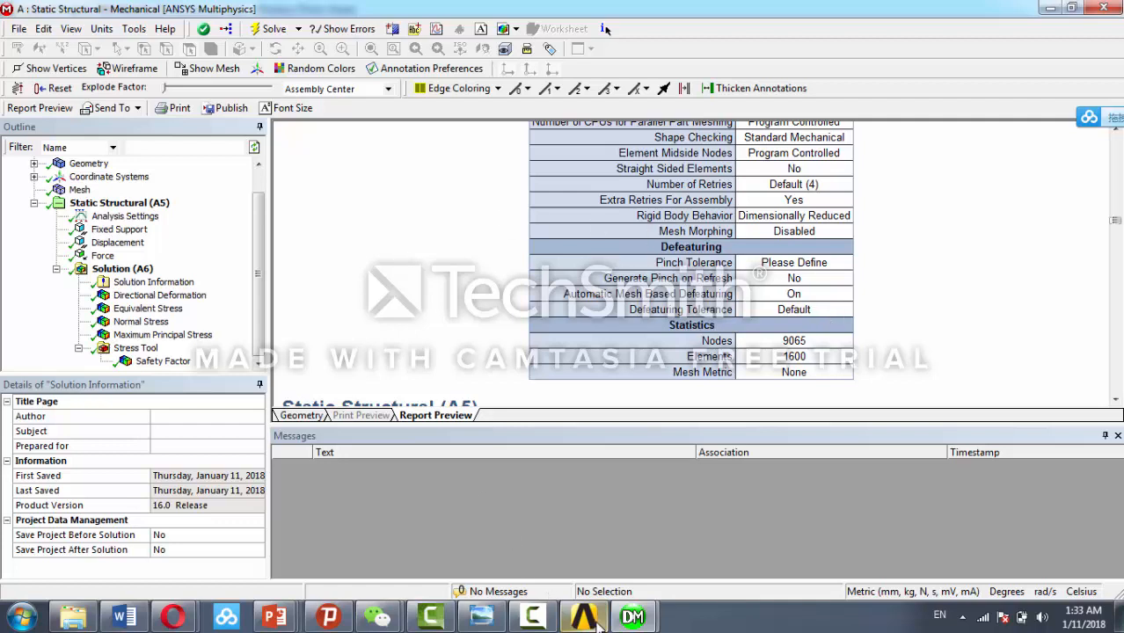
pyautogui.click(532, 617)
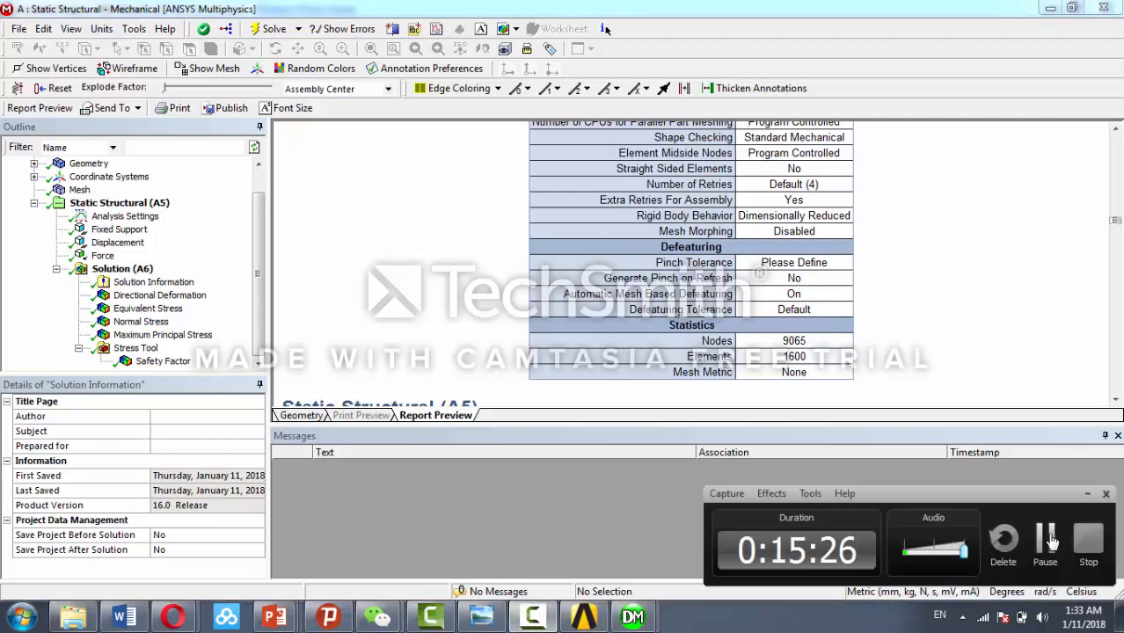